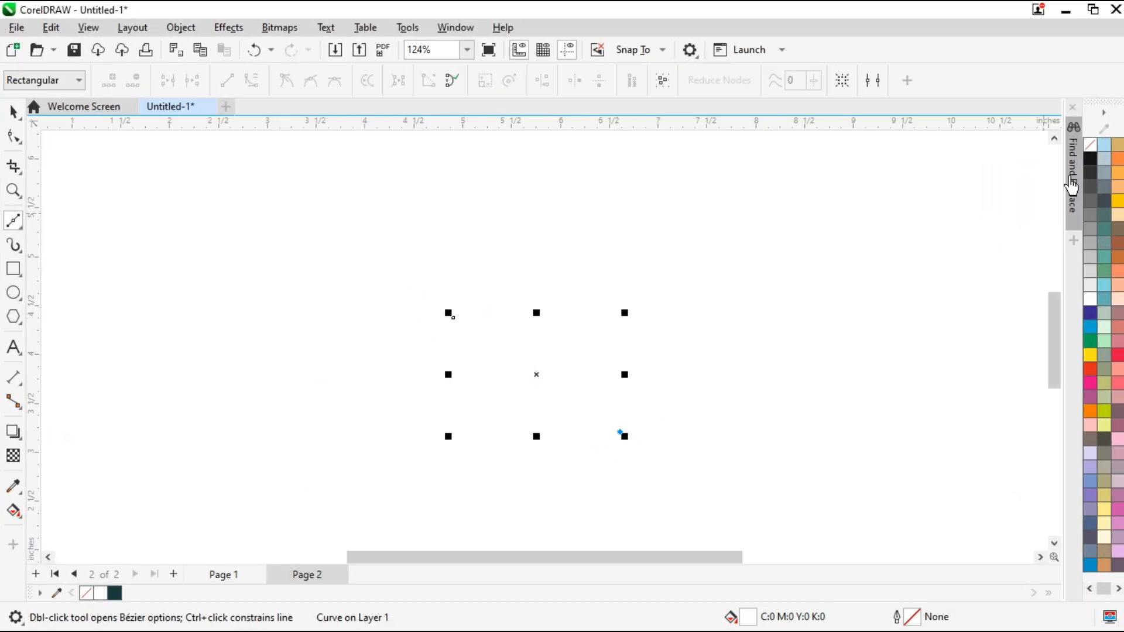
Give the slanted line a black outline and extend it with straight Bézier segments into an open four-sided bird body outline
{"action": "right_click", "coordinate": [1090, 158]}
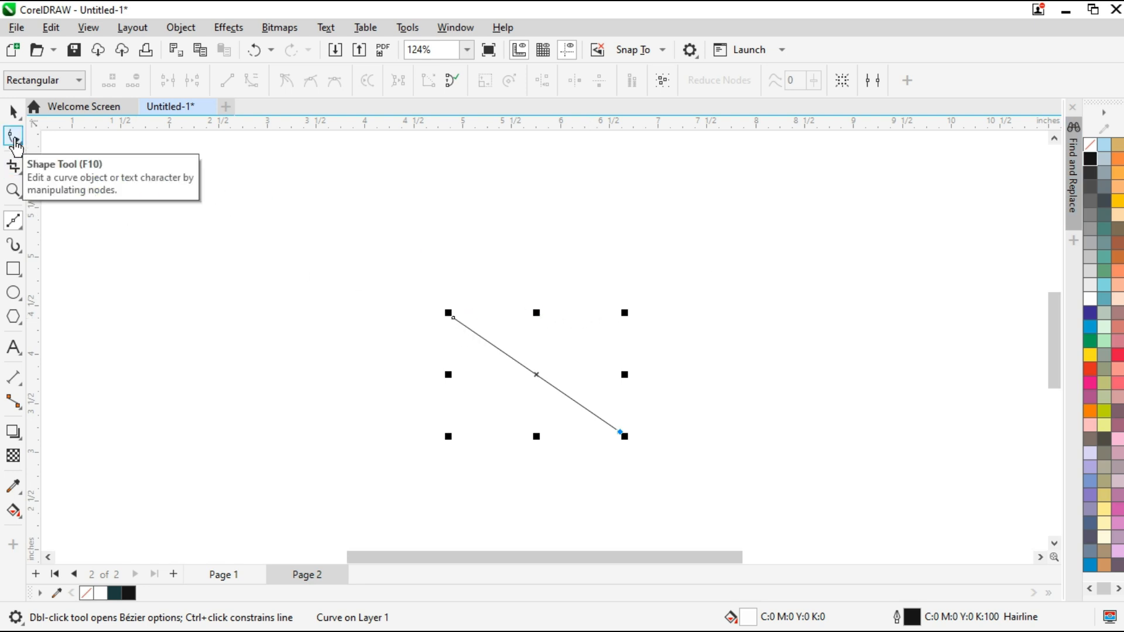
{"action": "left_click", "coordinate": [14, 138]}
{"action": "left_click", "coordinate": [13, 220]}
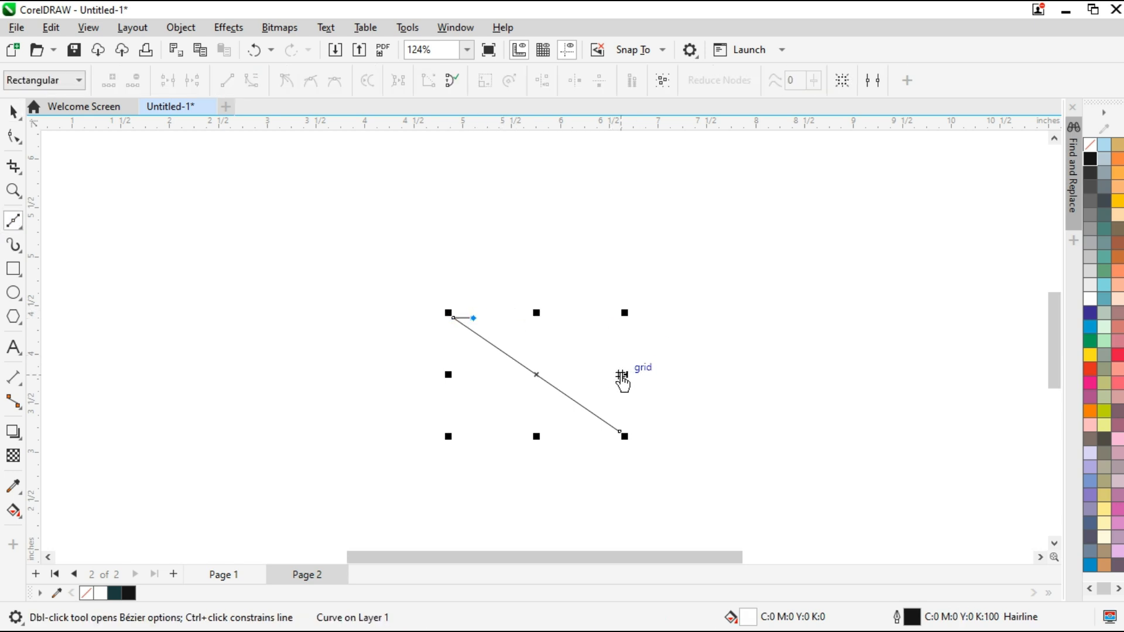
{"action": "left_click", "coordinate": [628, 356]}
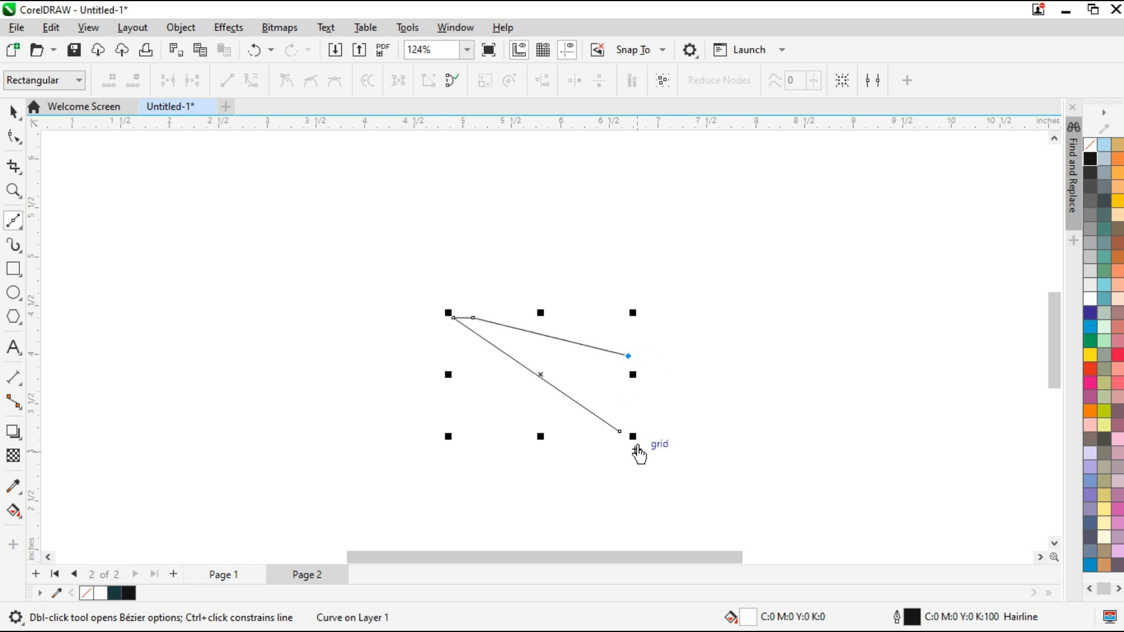
{"action": "left_click", "coordinate": [631, 452]}
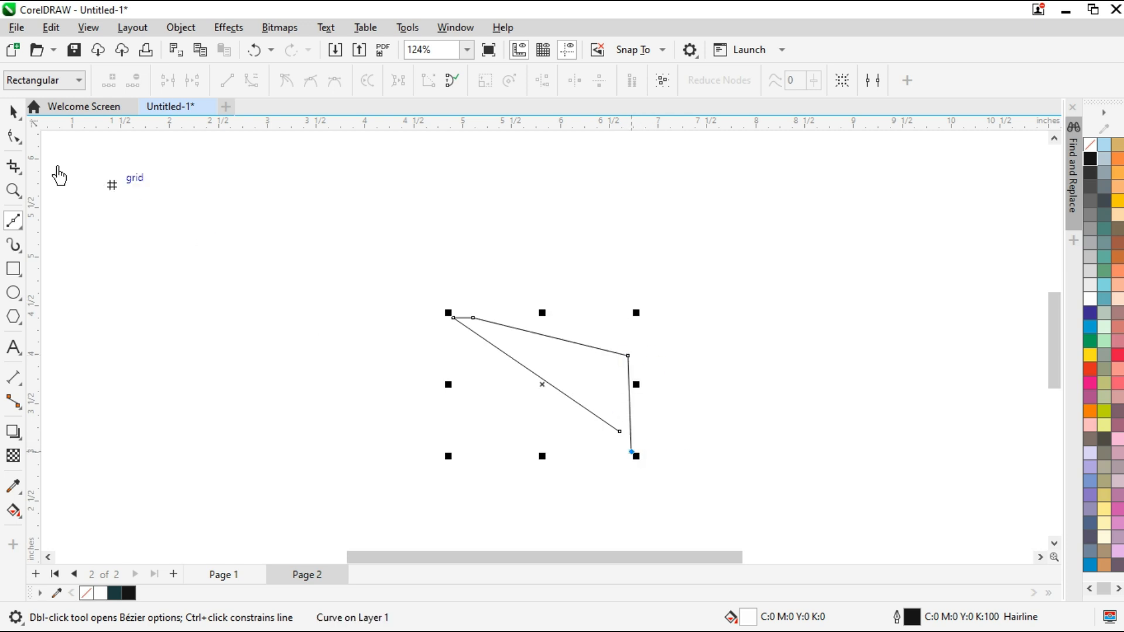
Level the outline's lower open end with the tail end, then bow the long lower edge outward to form the breast
{"action": "left_click", "coordinate": [13, 136]}
{"action": "left_click_drag", "start_coordinate": [619, 431], "coordinate": [616, 452]}
{"action": "left_click", "coordinate": [459, 318]}
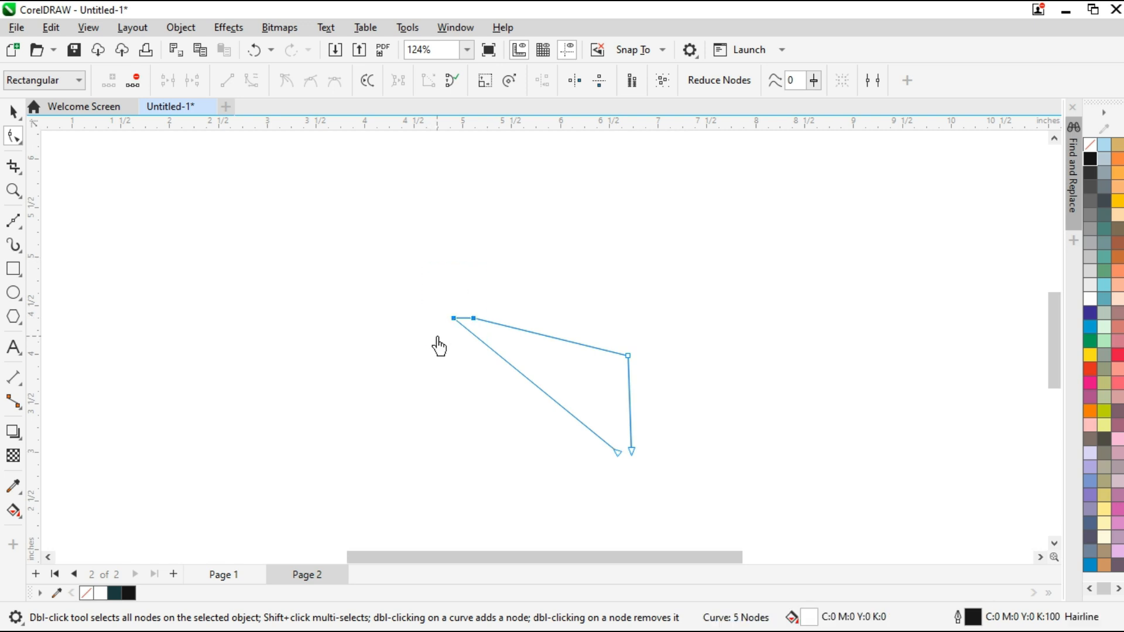
{"action": "left_click_drag", "start_coordinate": [508, 371], "coordinate": [481, 461]}
{"action": "scroll", "coordinate": [461, 343], "scroll_direction": "up", "scroll_amount": 2}
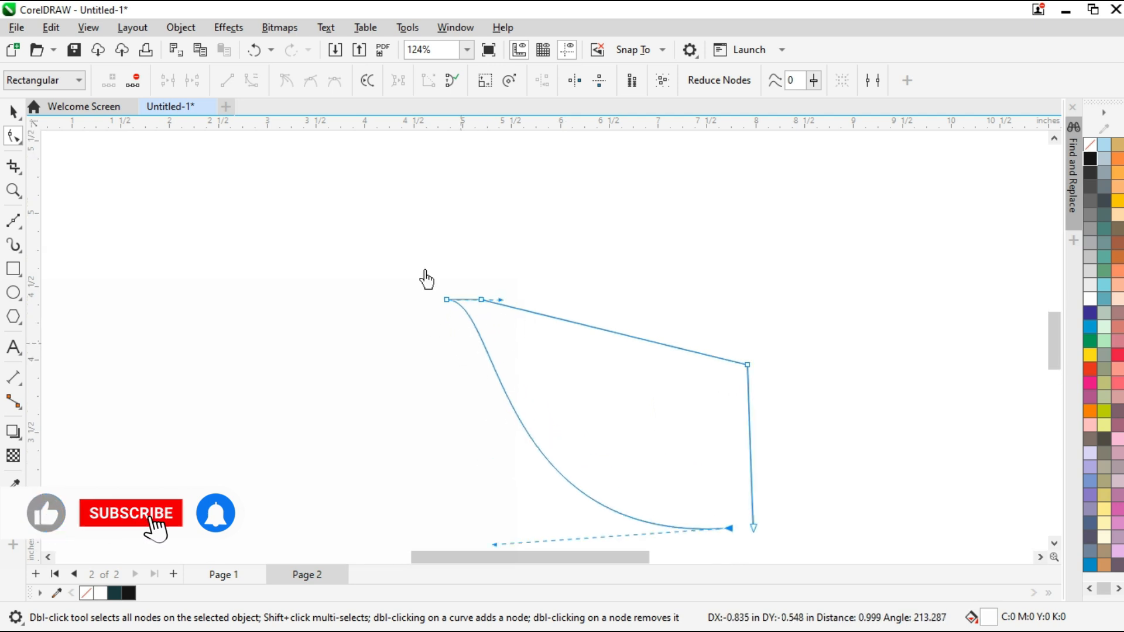
Bend the short upper segment into an arched beak and adjust the curve handles at its tip and head end
{"action": "scroll", "coordinate": [466, 303], "scroll_direction": "up", "scroll_amount": 3}
{"action": "mouse_move", "coordinate": [498, 299]}
{"action": "left_mouse_down"}
{"action": "mouse_move", "coordinate": [500, 287]}
{"action": "mouse_move", "coordinate": [509, 302]}
{"action": "left_mouse_up"}
{"action": "scroll", "coordinate": [493, 288], "scroll_direction": "up", "scroll_amount": 2}
{"action": "left_click_drag", "start_coordinate": [410, 317], "coordinate": [461, 298]}
{"action": "scroll", "coordinate": [489, 302], "scroll_direction": "up", "scroll_amount": 1}
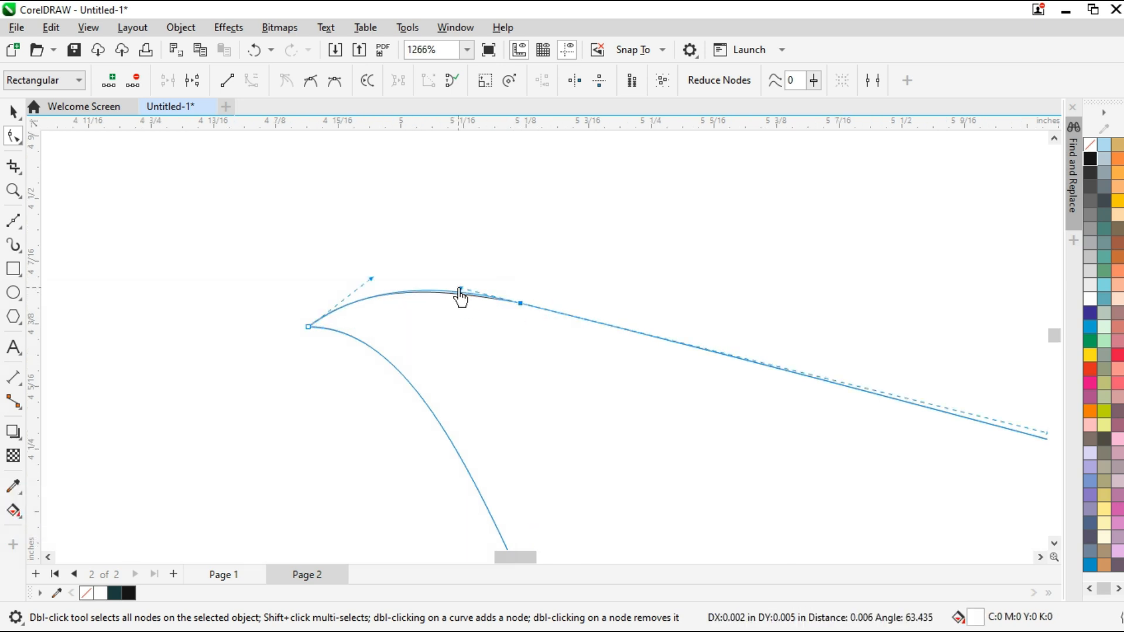
{"action": "left_click_drag", "start_coordinate": [630, 327], "coordinate": [648, 276]}
{"action": "scroll", "coordinate": [497, 314], "scroll_direction": "up", "scroll_amount": 2}
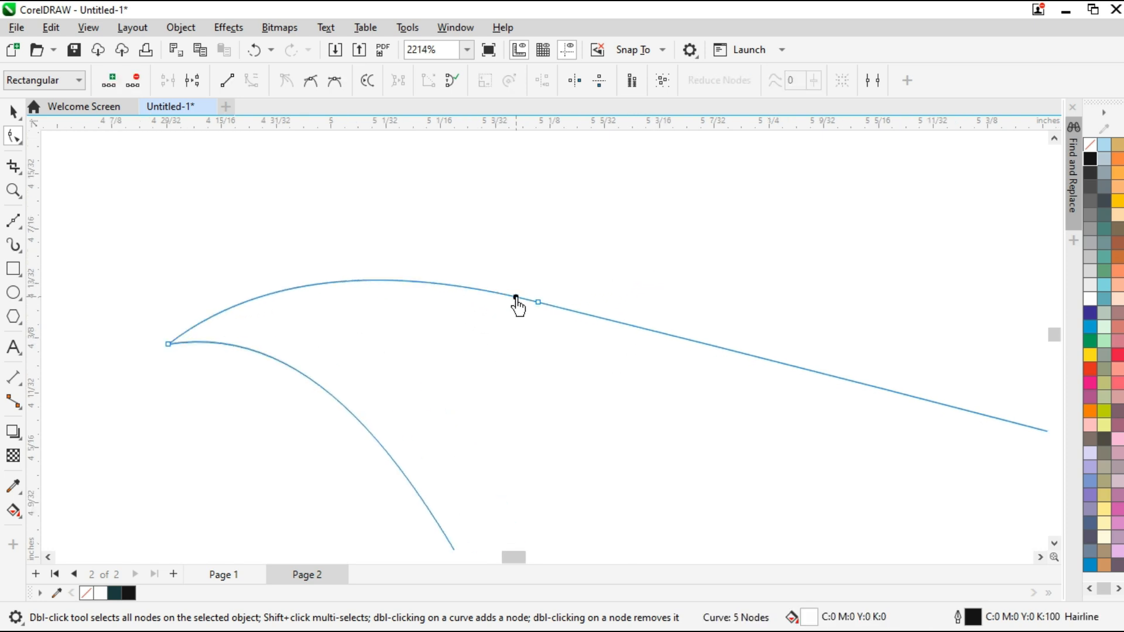
Add a node on the beak's upper curve near the head and offset it to begin the notch between beak and forehead
{"action": "scroll", "coordinate": [566, 347], "scroll_direction": "down", "scroll_amount": 2}
{"action": "left_click_drag", "start_coordinate": [369, 287], "coordinate": [371, 283]}
{"action": "scroll", "coordinate": [510, 319], "scroll_direction": "up", "scroll_amount": 2}
{"action": "mouse_move", "coordinate": [511, 317]}
{"action": "left_mouse_down"}
{"action": "mouse_move", "coordinate": [497, 331]}
{"action": "mouse_move", "coordinate": [495, 308]}
{"action": "left_mouse_up"}
{"action": "scroll", "coordinate": [495, 324], "scroll_direction": "up", "scroll_amount": 3}
{"action": "scroll", "coordinate": [471, 289], "scroll_direction": "down", "scroll_amount": 8}
Bend the straight back edge into an S-curve running from the head to the upper tail corner
{"action": "left_click", "coordinate": [818, 396]}
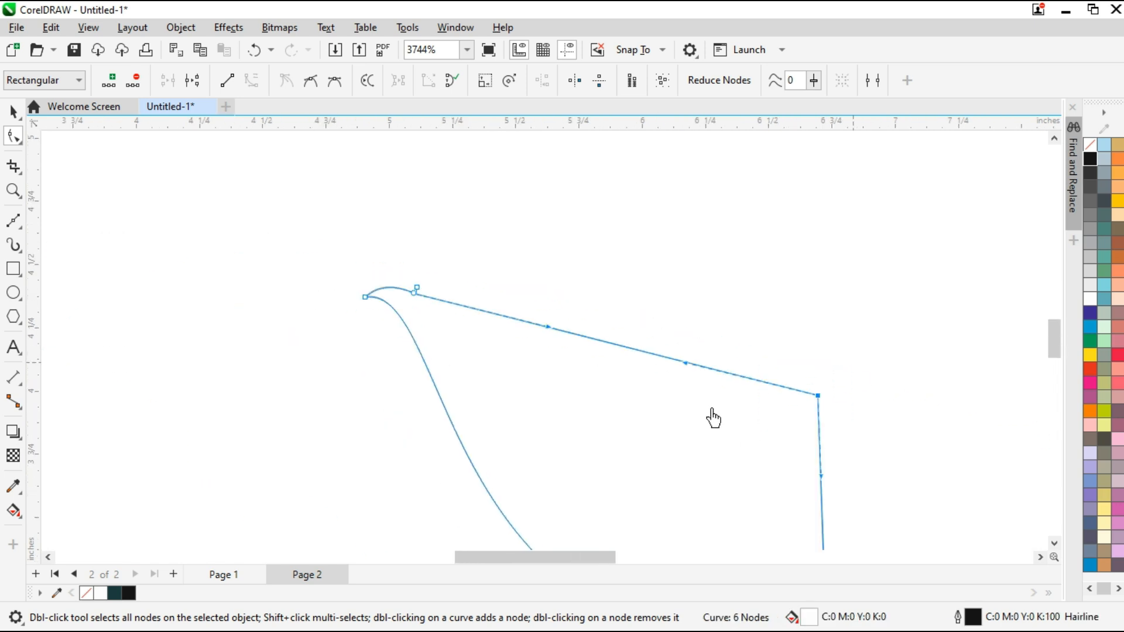
{"action": "left_click_drag", "start_coordinate": [684, 375], "coordinate": [426, 311]}
{"action": "left_click_drag", "start_coordinate": [554, 324], "coordinate": [527, 246]}
{"action": "scroll", "coordinate": [620, 289], "scroll_direction": "down", "scroll_amount": 1}
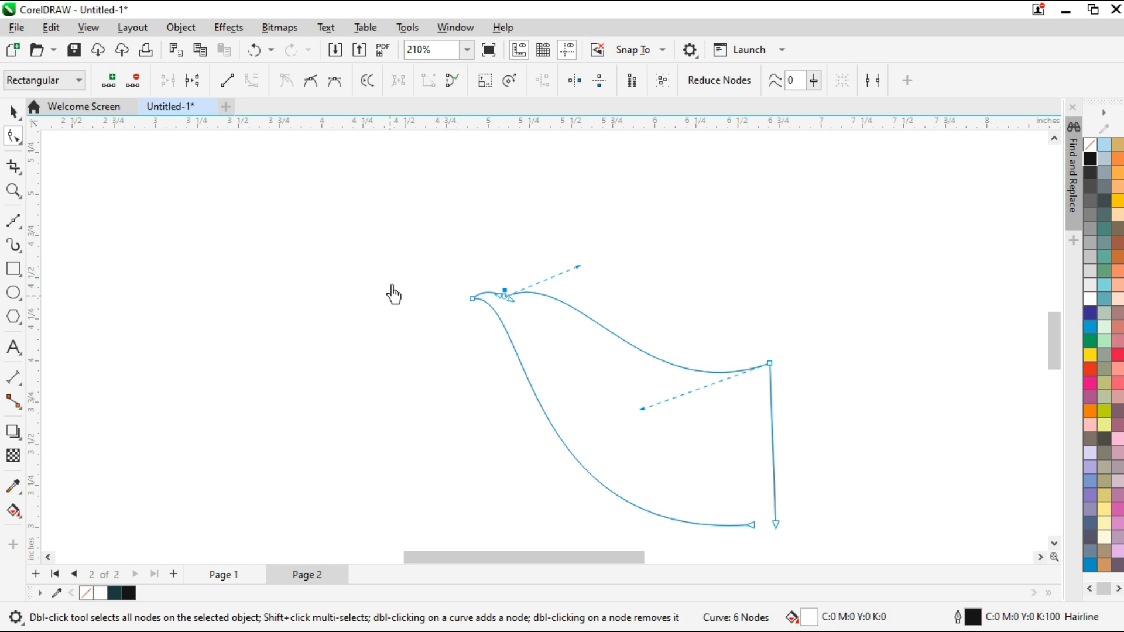
Refine the node between beak and head and steepen the forehead handle to make the head rounder
{"action": "scroll", "coordinate": [445, 293], "scroll_direction": "up", "scroll_amount": 2}
{"action": "scroll", "coordinate": [527, 339], "scroll_direction": "down", "scroll_amount": 2}
{"action": "scroll", "coordinate": [445, 334], "scroll_direction": "up", "scroll_amount": 5}
{"action": "left_click_drag", "start_coordinate": [454, 348], "coordinate": [633, 340]}
{"action": "scroll", "coordinate": [532, 370], "scroll_direction": "down", "scroll_amount": 2}
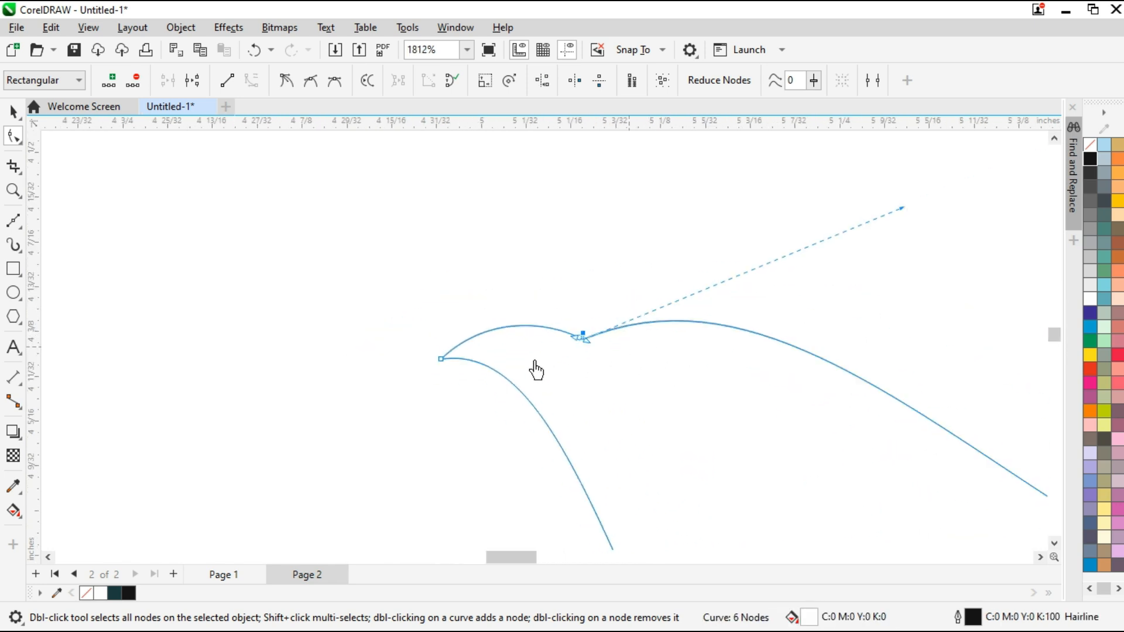
{"action": "left_click_drag", "start_coordinate": [829, 248], "coordinate": [702, 206]}
{"action": "scroll", "coordinate": [607, 246], "scroll_direction": "down", "scroll_amount": 2}
Adjust the handles at both ends of the back curve to raise the crown and deepen the dip toward the tail
{"action": "left_click_drag", "start_coordinate": [778, 447], "coordinate": [746, 436]}
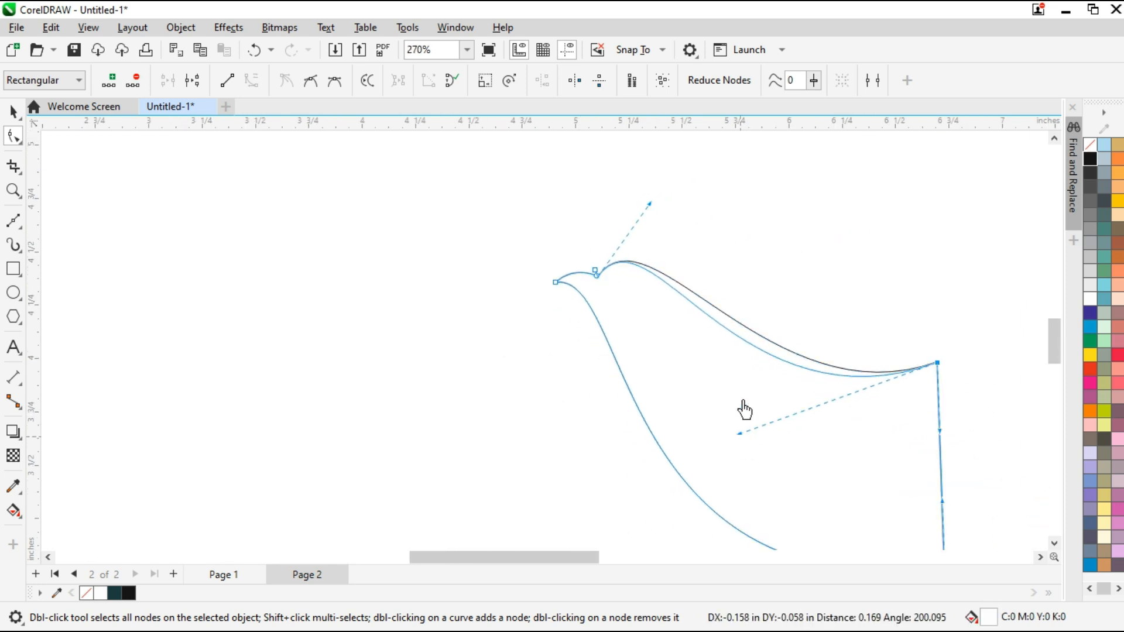
{"action": "left_click_drag", "start_coordinate": [650, 210], "coordinate": [616, 161]}
{"action": "scroll", "coordinate": [1045, 339], "scroll_direction": "up", "scroll_amount": 1}
{"action": "left_click_drag", "start_coordinate": [693, 449], "coordinate": [691, 451]}
{"action": "scroll", "coordinate": [494, 305], "scroll_direction": "down", "scroll_amount": 2}
{"action": "scroll", "coordinate": [502, 276], "scroll_direction": "up", "scroll_amount": 2}
{"action": "scroll", "coordinate": [555, 276], "scroll_direction": "down", "scroll_amount": 2}
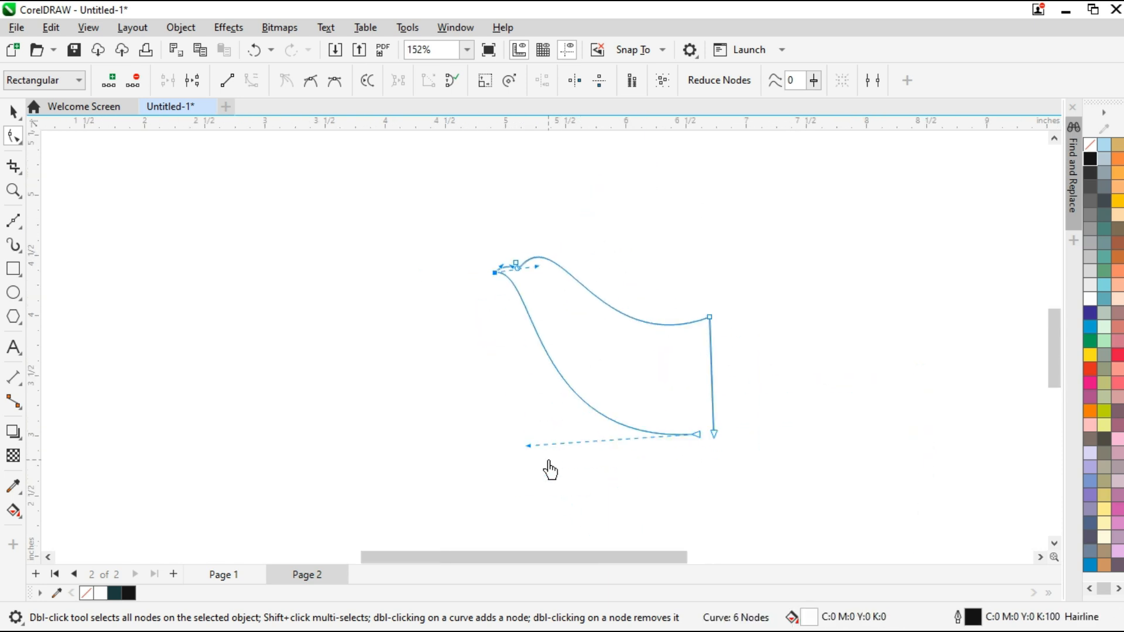
Fine-tune the throat and breast curve handles below the beak
{"action": "left_click_drag", "start_coordinate": [518, 453], "coordinate": [508, 460]}
{"action": "scroll", "coordinate": [510, 261], "scroll_direction": "up", "scroll_amount": 2}
{"action": "left_click_drag", "start_coordinate": [567, 274], "coordinate": [574, 305]}
{"action": "scroll", "coordinate": [576, 315], "scroll_direction": "down", "scroll_amount": 3}
{"action": "scroll", "coordinate": [703, 451], "scroll_direction": "up", "scroll_amount": 2}
{"action": "scroll", "coordinate": [696, 445], "scroll_direction": "down", "scroll_amount": 1}
Move the upper tail corner outward and slightly raise the forehead handle to stretch the back curve
{"action": "left_click", "coordinate": [764, 313]}
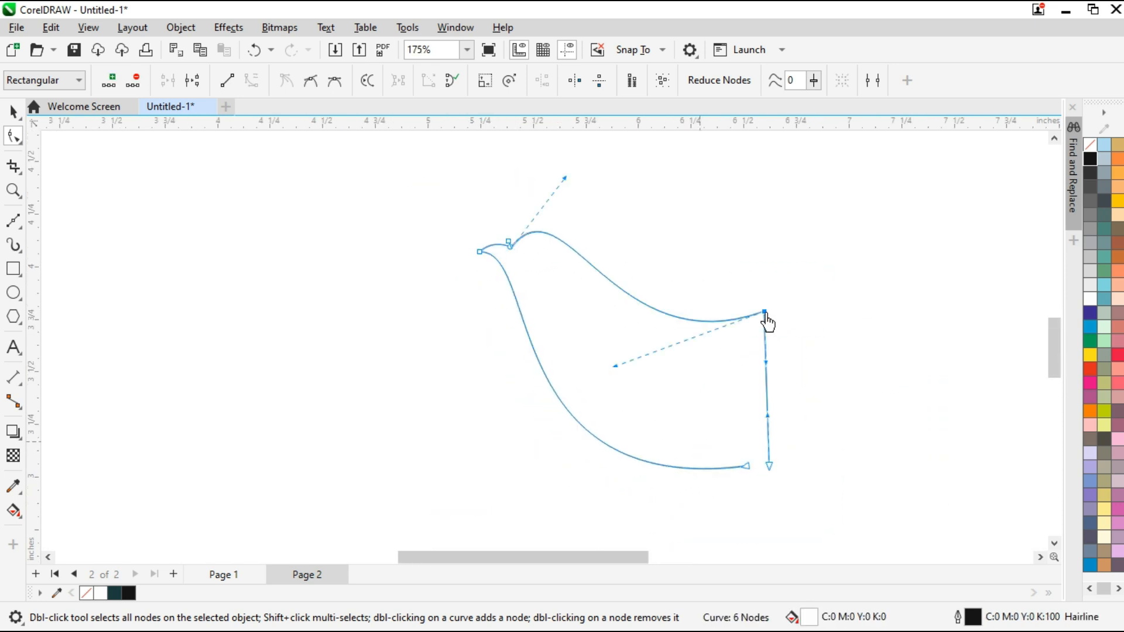
{"action": "left_click_drag", "start_coordinate": [782, 324], "coordinate": [816, 319]}
{"action": "left_click_drag", "start_coordinate": [574, 196], "coordinate": [573, 189]}
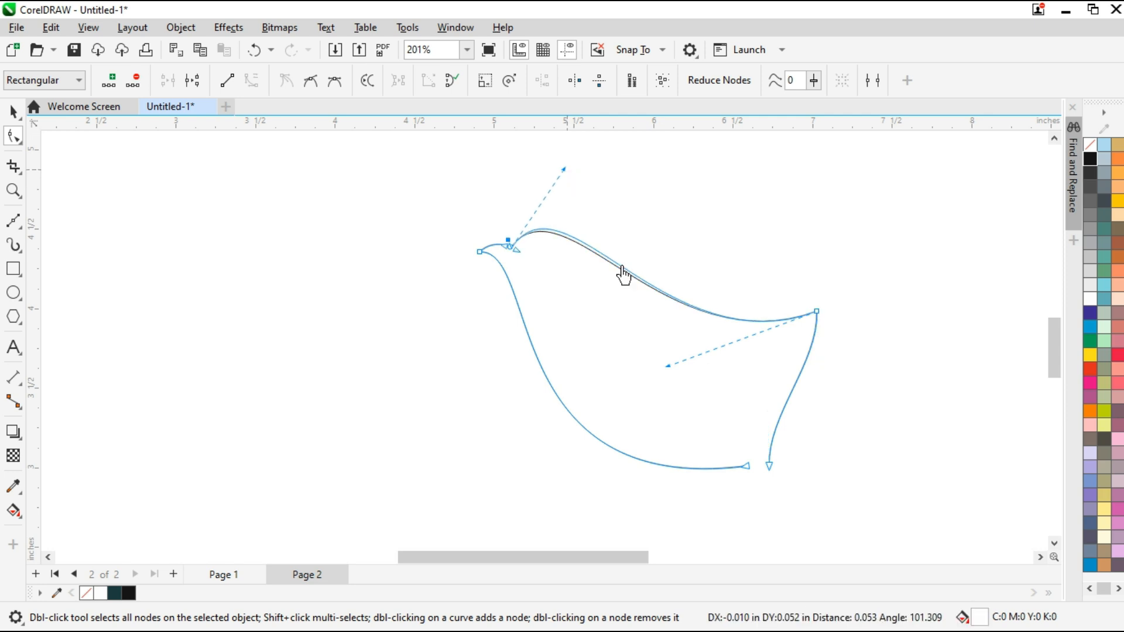
{"action": "scroll", "coordinate": [886, 338], "scroll_direction": "up", "scroll_amount": 1}
Bow the tail edge inward and join the two open lower tail ends, undoing the last node move
{"action": "left_click_drag", "start_coordinate": [784, 388], "coordinate": [635, 410]}
{"action": "left_click_drag", "start_coordinate": [713, 534], "coordinate": [781, 516]}
{"action": "left_click_drag", "start_coordinate": [781, 448], "coordinate": [679, 479]}
{"action": "left_click_drag", "start_coordinate": [770, 518], "coordinate": [772, 517]}
{"action": "left_click_drag", "start_coordinate": [668, 475], "coordinate": [667, 500]}
{"action": "mouse_move", "coordinate": [766, 517]}
{"action": "left_mouse_down"}
{"action": "mouse_move", "coordinate": [761, 537]}
{"action": "mouse_move", "coordinate": [754, 525]}
{"action": "left_mouse_up"}
{"action": "key", "text": "ctrl+z"}
Rebalance the curve handles of the tail edge and extend the lower tail tip into a point
{"action": "mouse_move", "coordinate": [652, 511]}
{"action": "left_mouse_down"}
{"action": "mouse_move", "coordinate": [651, 478]}
{"action": "mouse_move", "coordinate": [690, 478]}
{"action": "left_mouse_up"}
{"action": "left_click_drag", "start_coordinate": [635, 411], "coordinate": [675, 395]}
{"action": "left_click_drag", "start_coordinate": [695, 519], "coordinate": [667, 545]}
{"action": "left_click_drag", "start_coordinate": [677, 526], "coordinate": [753, 522]}
{"action": "left_click_drag", "start_coordinate": [793, 507], "coordinate": [716, 539]}
Move the upper tail corner inward and reshape the belly curve and concave tail edge around both tail tips
{"action": "scroll", "coordinate": [571, 454], "scroll_direction": "down", "scroll_amount": 2}
{"action": "left_click_drag", "start_coordinate": [463, 494], "coordinate": [394, 509]}
{"action": "left_click_drag", "start_coordinate": [630, 384], "coordinate": [650, 418]}
{"action": "scroll", "coordinate": [677, 464], "scroll_direction": "up", "scroll_amount": 2}
{"action": "left_click_drag", "start_coordinate": [677, 464], "coordinate": [695, 458]}
{"action": "mouse_move", "coordinate": [694, 281]}
{"action": "left_mouse_down"}
{"action": "mouse_move", "coordinate": [679, 296]}
{"action": "mouse_move", "coordinate": [671, 283]}
{"action": "left_mouse_up"}
{"action": "left_click_drag", "start_coordinate": [732, 423], "coordinate": [683, 473]}
{"action": "left_click_drag", "start_coordinate": [694, 456], "coordinate": [710, 456]}
{"action": "left_click", "coordinate": [672, 282]}
{"action": "left_click_drag", "start_coordinate": [611, 330], "coordinate": [609, 351]}
Smooth the curve from the beak tip through the throat and breast, then deselect the finished body outline
{"action": "scroll", "coordinate": [633, 367], "scroll_direction": "down", "scroll_amount": 2}
{"action": "left_click_drag", "start_coordinate": [384, 251], "coordinate": [469, 265]}
{"action": "left_click_drag", "start_coordinate": [442, 479], "coordinate": [436, 475]}
{"action": "left_click_drag", "start_coordinate": [505, 397], "coordinate": [496, 413]}
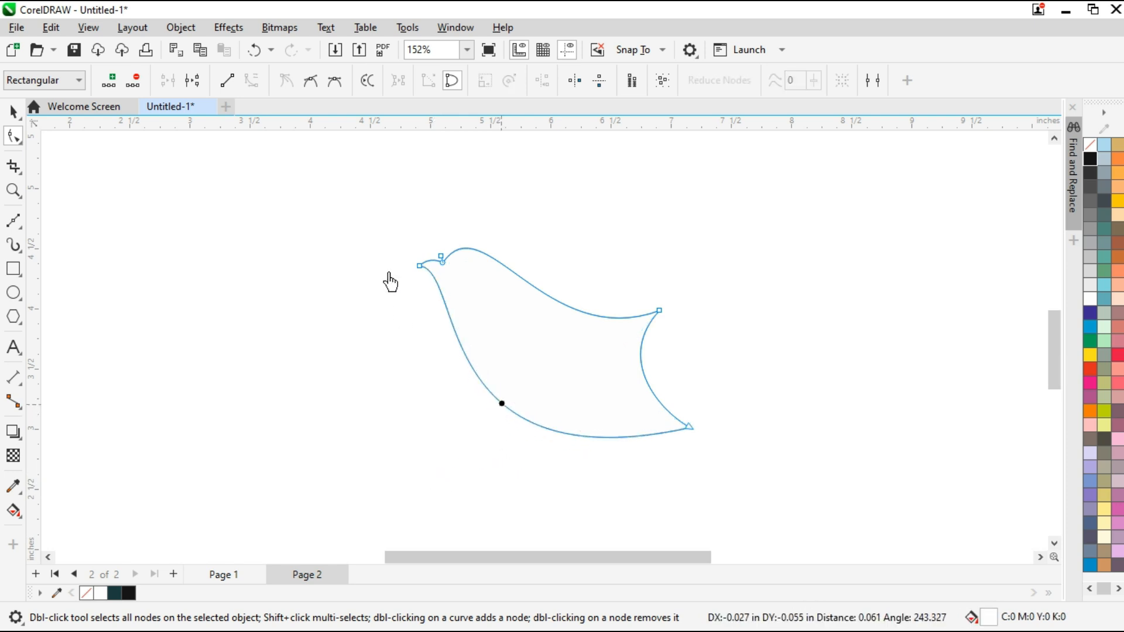
{"action": "left_click_drag", "start_coordinate": [389, 261], "coordinate": [580, 274]}
{"action": "scroll", "coordinate": [446, 289], "scroll_direction": "up", "scroll_amount": 3}
{"action": "scroll", "coordinate": [553, 341], "scroll_direction": "down", "scroll_amount": 2}
{"action": "scroll", "coordinate": [509, 376], "scroll_direction": "down", "scroll_amount": 2}
{"action": "scroll", "coordinate": [710, 451], "scroll_direction": "up", "scroll_amount": 3}
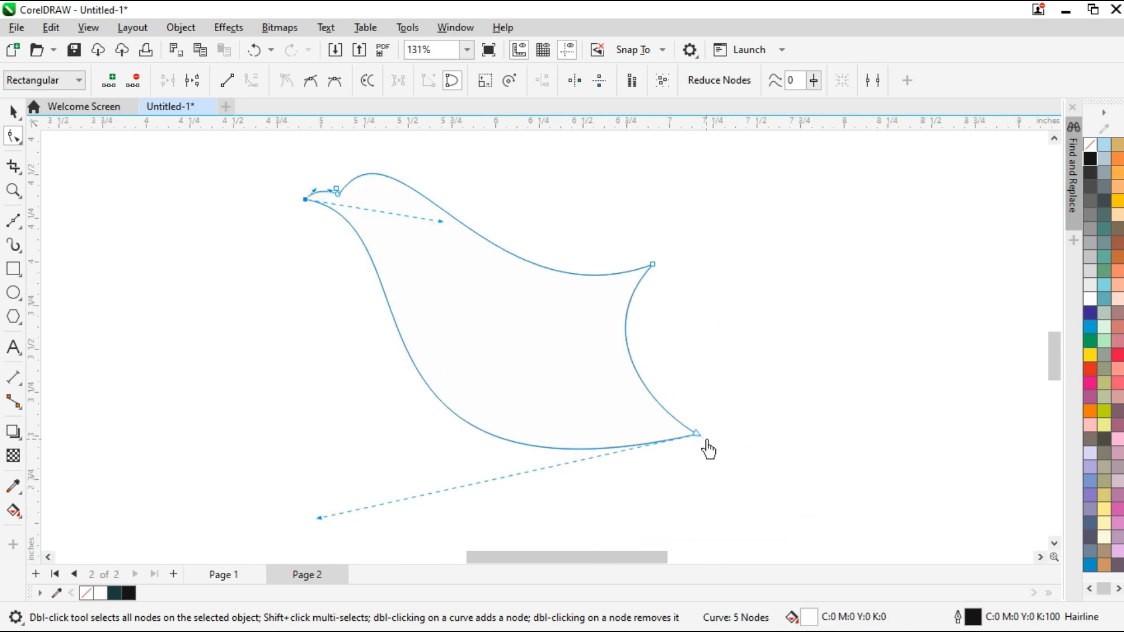
{"action": "scroll", "coordinate": [552, 384], "scroll_direction": "down", "scroll_amount": 3}
{"action": "left_click", "coordinate": [14, 111]}
{"action": "left_click", "coordinate": [314, 220]}
{"action": "scroll", "coordinate": [314, 221], "scroll_direction": "up", "scroll_amount": 1}
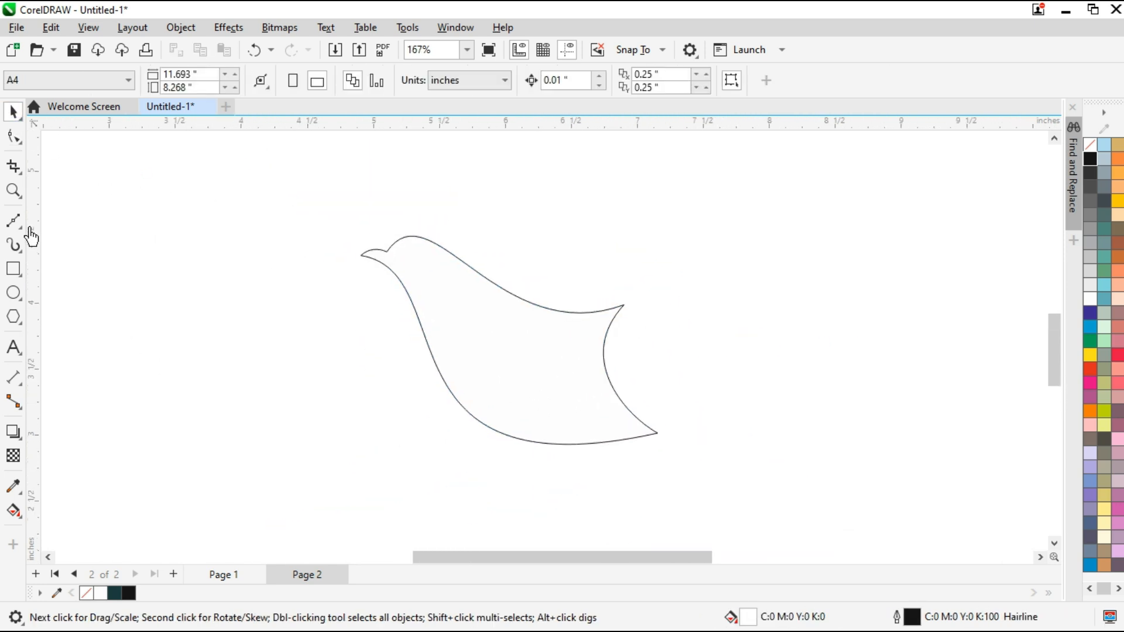
Draw a closed straight-sided wing with the Bézier tool, rising from the upper tail corner to three feather tips
{"action": "key", "text": "space"}
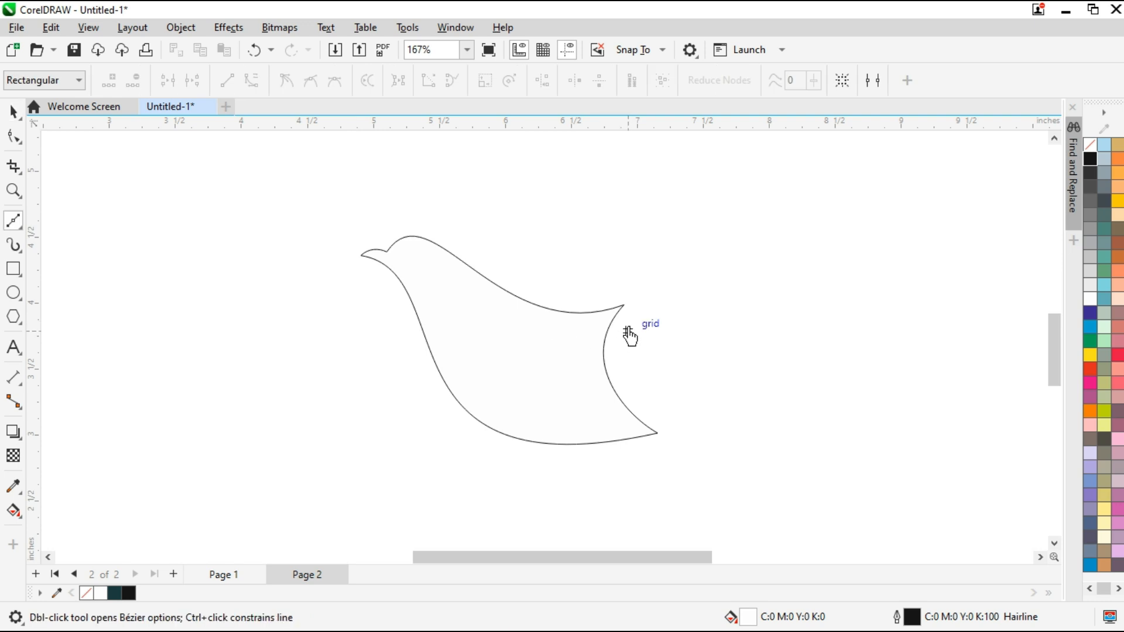
{"action": "left_click", "coordinate": [640, 291]}
{"action": "scroll", "coordinate": [792, 286], "scroll_direction": "down", "scroll_amount": 2}
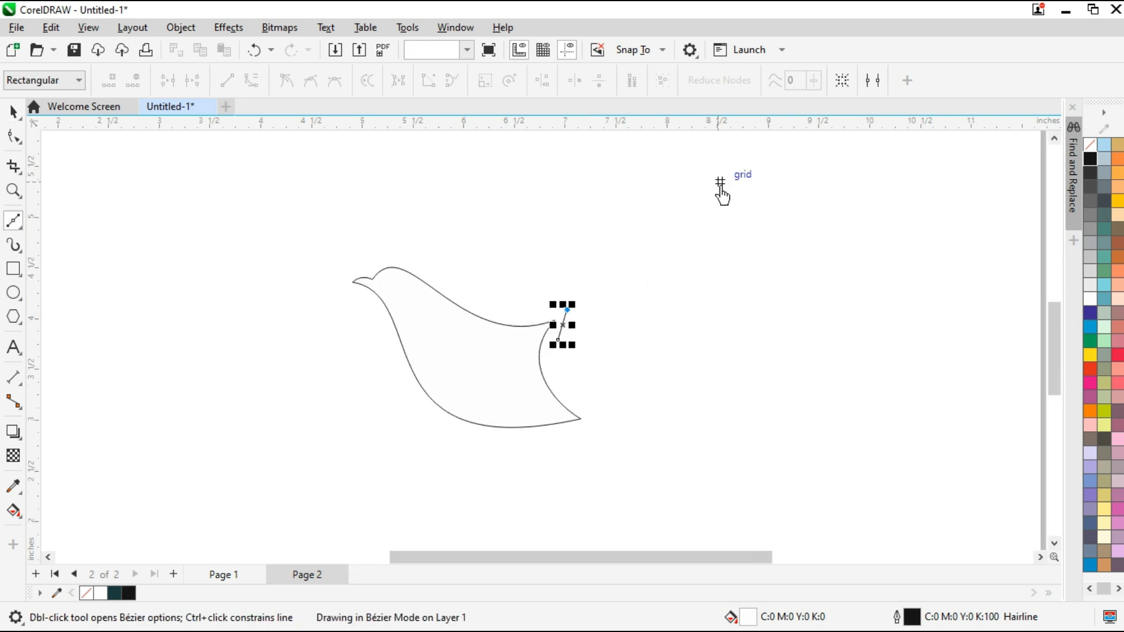
{"action": "left_click", "coordinate": [707, 183]}
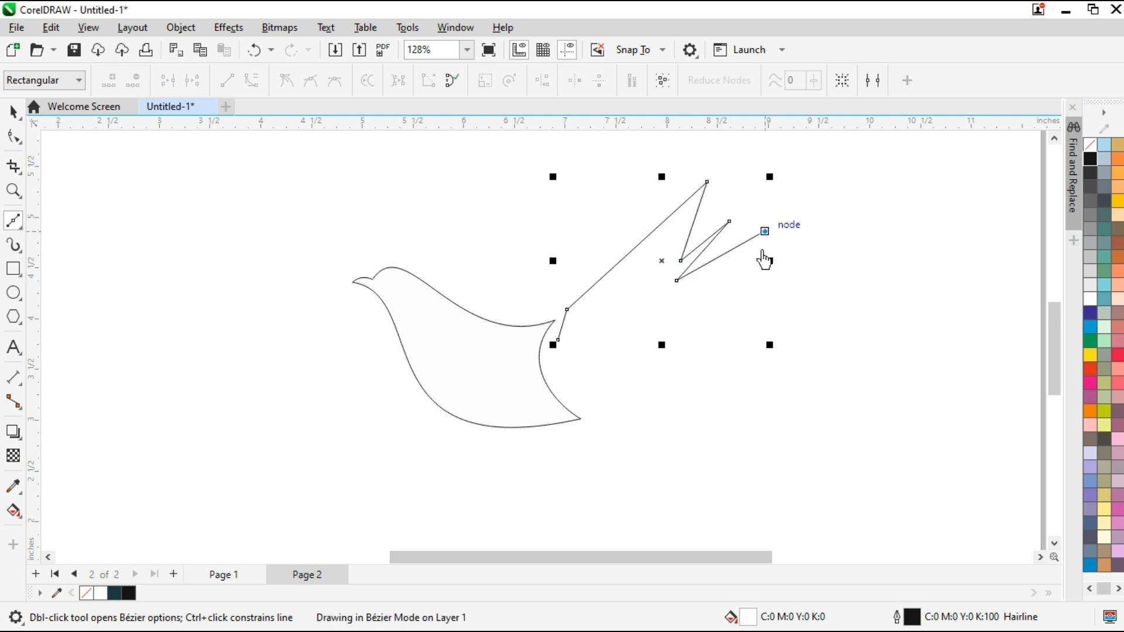
{"action": "left_click", "coordinate": [14, 137]}
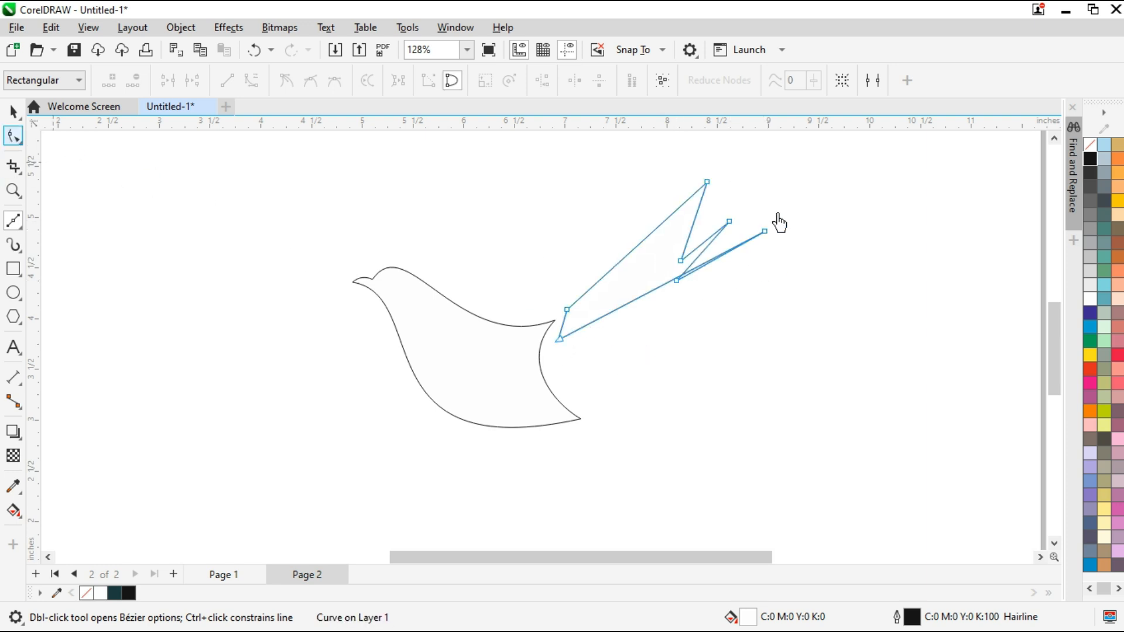
Make the wing's segments curved and round the short root edge beside the tail corner, undoing stray node moves
{"action": "key", "text": "F10"}
{"action": "left_click", "coordinate": [530, 217]}
{"action": "mouse_move", "coordinate": [559, 339]}
{"action": "left_mouse_down"}
{"action": "mouse_move", "coordinate": [591, 358]}
{"action": "mouse_move", "coordinate": [574, 325]}
{"action": "mouse_move", "coordinate": [587, 288]}
{"action": "left_mouse_up"}
{"action": "key", "text": "ctrl+z"}
{"action": "left_click", "coordinate": [570, 378]}
{"action": "left_click", "coordinate": [559, 340]}
{"action": "scroll", "coordinate": [543, 319], "scroll_direction": "up", "scroll_amount": 2}
{"action": "mouse_move", "coordinate": [576, 364]}
{"action": "left_mouse_down"}
{"action": "mouse_move", "coordinate": [543, 398]}
{"action": "mouse_move", "coordinate": [579, 408]}
{"action": "mouse_move", "coordinate": [579, 350]}
{"action": "mouse_move", "coordinate": [565, 355]}
{"action": "left_mouse_up"}
{"action": "key", "text": "ctrl+z"}
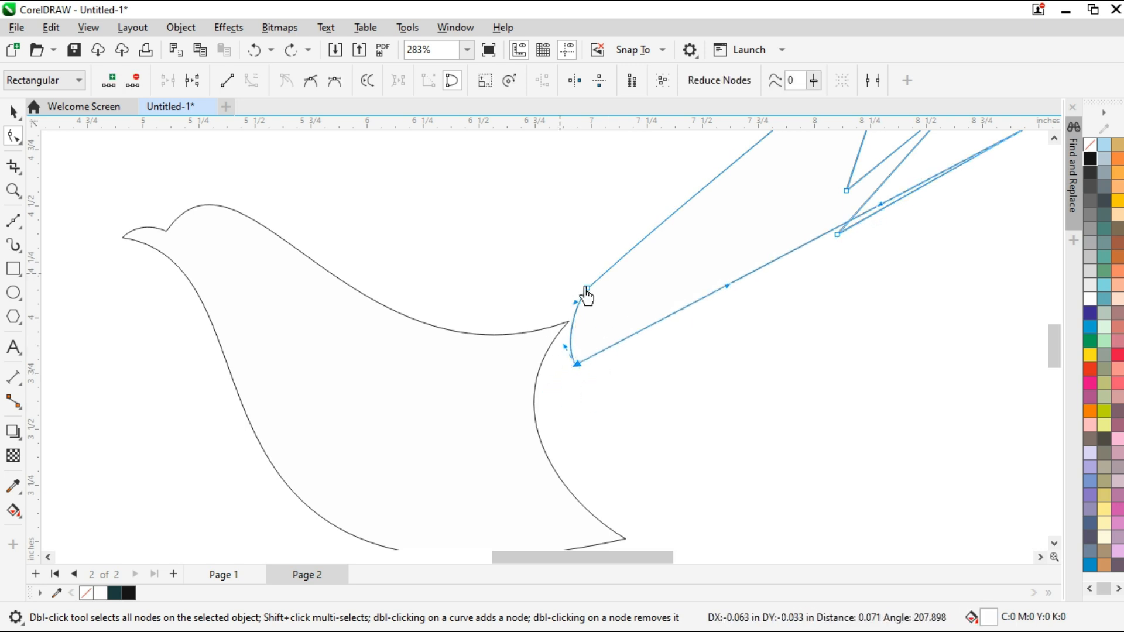
{"action": "left_click", "coordinate": [586, 288]}
{"action": "scroll", "coordinate": [591, 355], "scroll_direction": "down", "scroll_amount": 2}
Bend the wing's long upper edge into a sweeping curve and give its lower edge a slight bow
{"action": "left_click_drag", "start_coordinate": [649, 264], "coordinate": [613, 287]}
{"action": "left_click_drag", "start_coordinate": [715, 227], "coordinate": [767, 202]}
{"action": "scroll", "coordinate": [810, 234], "scroll_direction": "down", "scroll_amount": 2}
{"action": "scroll", "coordinate": [763, 290], "scroll_direction": "up", "scroll_amount": 2}
{"action": "left_click", "coordinate": [571, 326]}
{"action": "left_click_drag", "start_coordinate": [698, 241], "coordinate": [701, 268]}
{"action": "scroll", "coordinate": [761, 252], "scroll_direction": "down", "scroll_amount": 2}
{"action": "scroll", "coordinate": [770, 234], "scroll_direction": "up", "scroll_amount": 2}
{"action": "scroll", "coordinate": [880, 269], "scroll_direction": "up", "scroll_amount": 3}
Curve the inner edge of the highest feather outward and shift the notch beneath it inward
{"action": "left_click_drag", "start_coordinate": [581, 279], "coordinate": [658, 256]}
{"action": "left_click", "coordinate": [521, 459]}
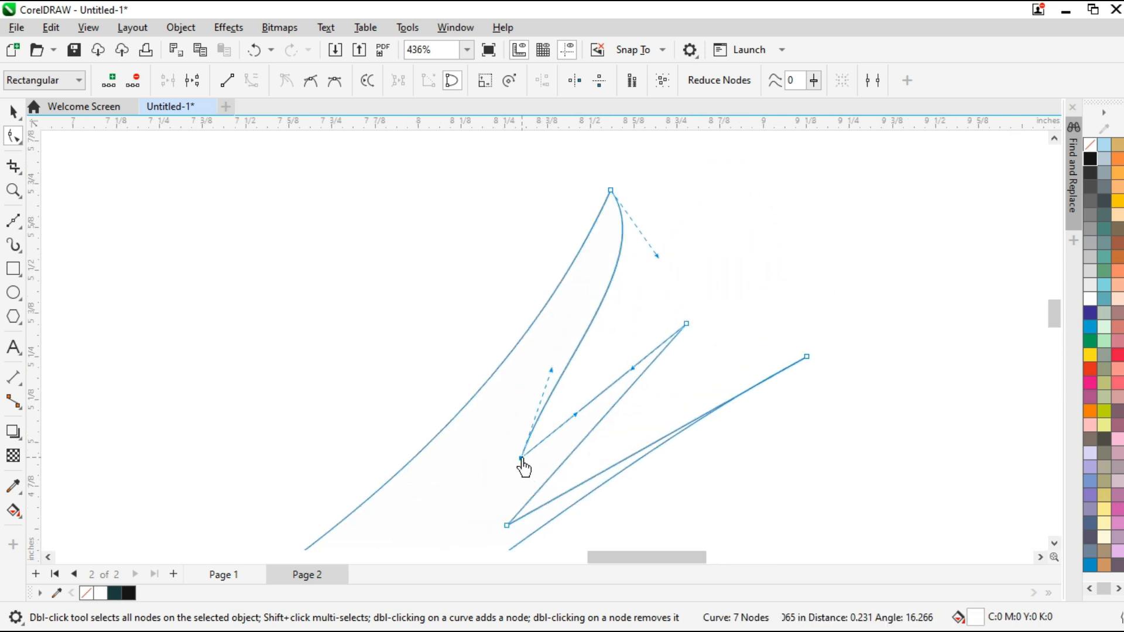
{"action": "left_click_drag", "start_coordinate": [521, 459], "coordinate": [551, 432]}
{"action": "left_click_drag", "start_coordinate": [658, 256], "coordinate": [668, 255]}
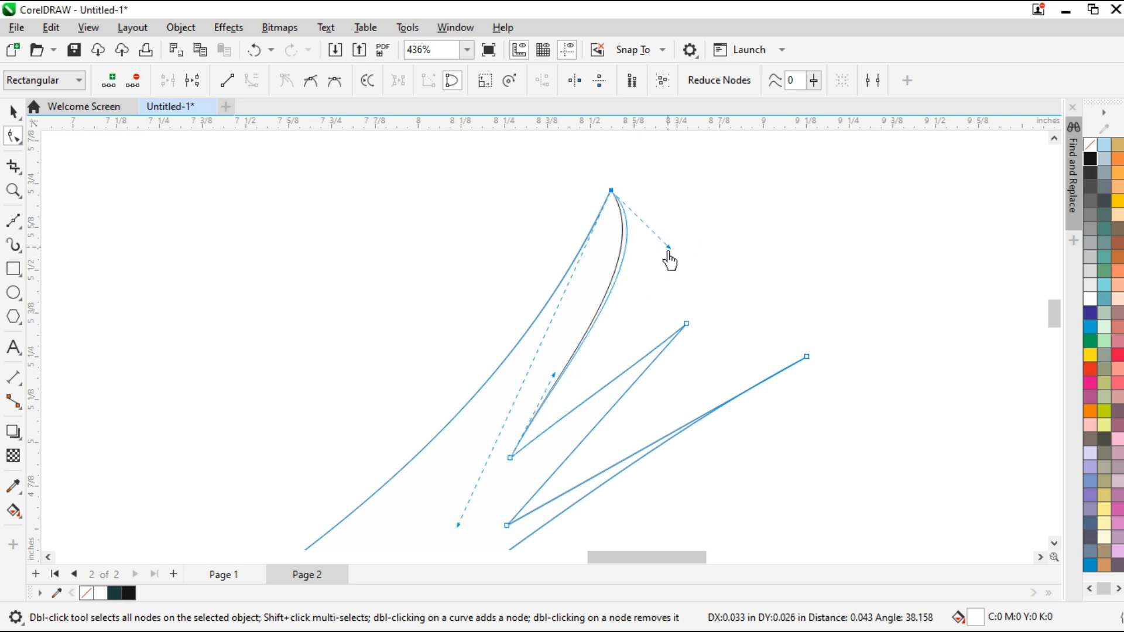
Raise the middle feather's tip and bend its two edges into curves
{"action": "left_click_drag", "start_coordinate": [685, 324], "coordinate": [676, 308]}
{"action": "left_click_drag", "start_coordinate": [617, 375], "coordinate": [685, 350]}
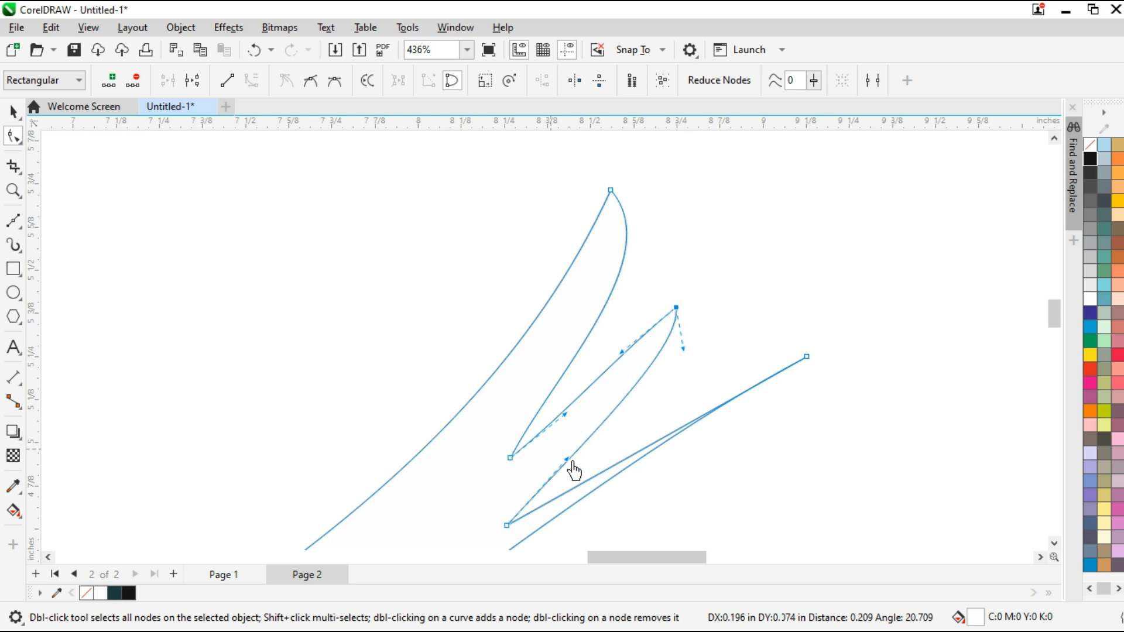
{"action": "left_click_drag", "start_coordinate": [566, 461], "coordinate": [580, 470]}
{"action": "left_click_drag", "start_coordinate": [565, 415], "coordinate": [580, 434]}
{"action": "left_click_drag", "start_coordinate": [621, 353], "coordinate": [632, 366]}
Move the middle feather's tip closer to the highest feather and refine the handles of its upper and lower edges
{"action": "left_click_drag", "start_coordinate": [676, 309], "coordinate": [662, 294]}
{"action": "left_click_drag", "start_coordinate": [669, 335], "coordinate": [685, 354]}
{"action": "left_click_drag", "start_coordinate": [539, 447], "coordinate": [542, 445]}
{"action": "left_click_drag", "start_coordinate": [554, 376], "coordinate": [564, 413]}
{"action": "left_click_drag", "start_coordinate": [624, 352], "coordinate": [629, 351]}
{"action": "left_click_drag", "start_coordinate": [691, 347], "coordinate": [703, 337]}
Bend the upper edge of the lowest feather and bow its outer edge so the feather becomes rounded
{"action": "scroll", "coordinate": [622, 396], "scroll_direction": "down", "scroll_amount": 1}
{"action": "left_click_drag", "start_coordinate": [514, 480], "coordinate": [566, 507]}
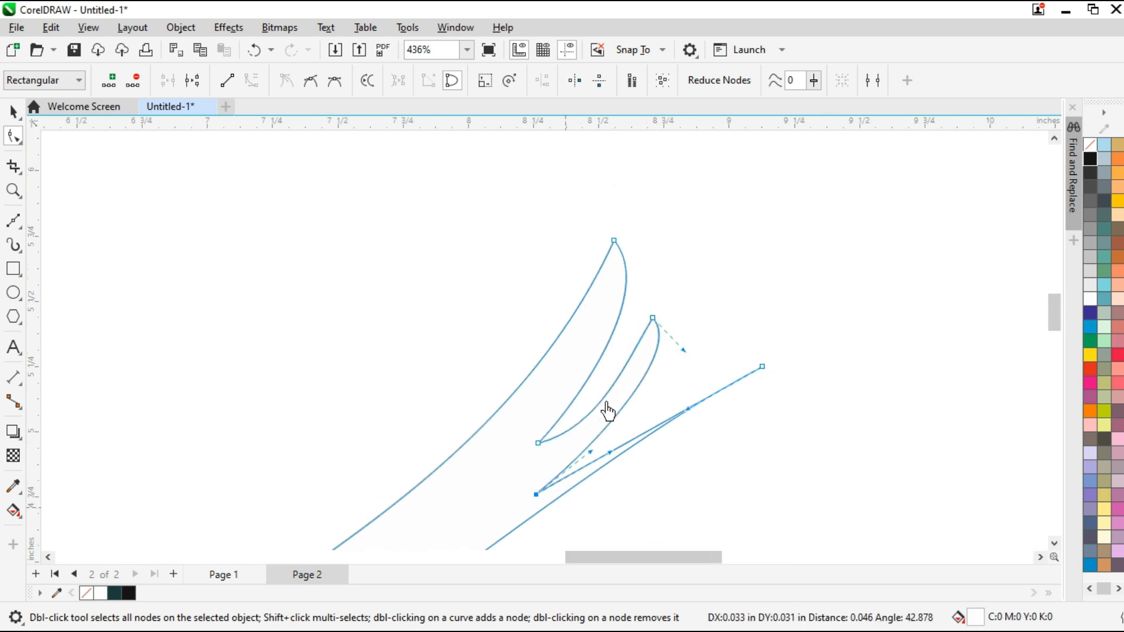
{"action": "scroll", "coordinate": [608, 412], "scroll_direction": "down", "scroll_amount": 1}
{"action": "left_click_drag", "start_coordinate": [593, 444], "coordinate": [621, 452]}
{"action": "left_click_drag", "start_coordinate": [736, 347], "coordinate": [724, 422]}
{"action": "left_click_drag", "start_coordinate": [626, 419], "coordinate": [619, 455]}
Reposition the lowest feather's tip inward and adjust the curves meeting at it
{"action": "left_click", "coordinate": [562, 454]}
{"action": "left_click", "coordinate": [710, 372]}
{"action": "left_click_drag", "start_coordinate": [710, 371], "coordinate": [685, 356]}
{"action": "left_click_drag", "start_coordinate": [699, 405], "coordinate": [711, 430]}
{"action": "left_click_drag", "start_coordinate": [709, 307], "coordinate": [657, 387]}
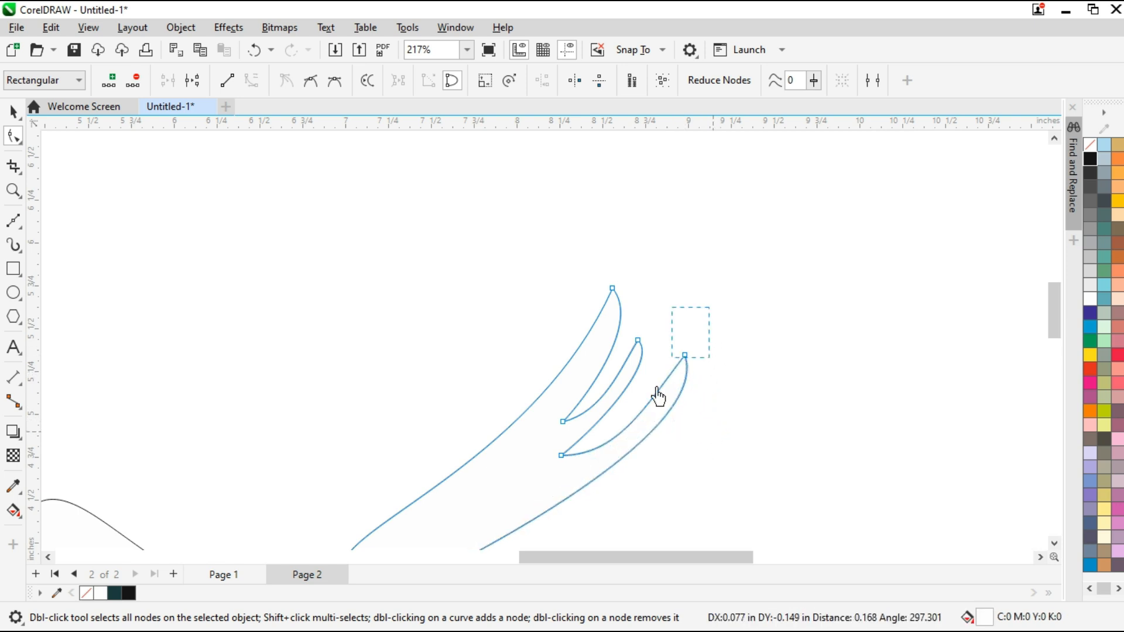
{"action": "left_click_drag", "start_coordinate": [735, 323], "coordinate": [537, 483]}
{"action": "left_click_drag", "start_coordinate": [685, 355], "coordinate": [681, 367]}
Fine-tune the lower feather notch and the handles of the curves between the middle and lowest feathers
{"action": "left_click", "coordinate": [710, 389]}
{"action": "left_click_drag", "start_coordinate": [591, 489], "coordinate": [591, 489]}
{"action": "left_click_drag", "start_coordinate": [681, 366], "coordinate": [640, 409]}
{"action": "left_click", "coordinate": [651, 361]}
{"action": "scroll", "coordinate": [718, 399], "scroll_direction": "up", "scroll_amount": 2}
{"action": "left_click_drag", "start_coordinate": [420, 500], "coordinate": [486, 537]}
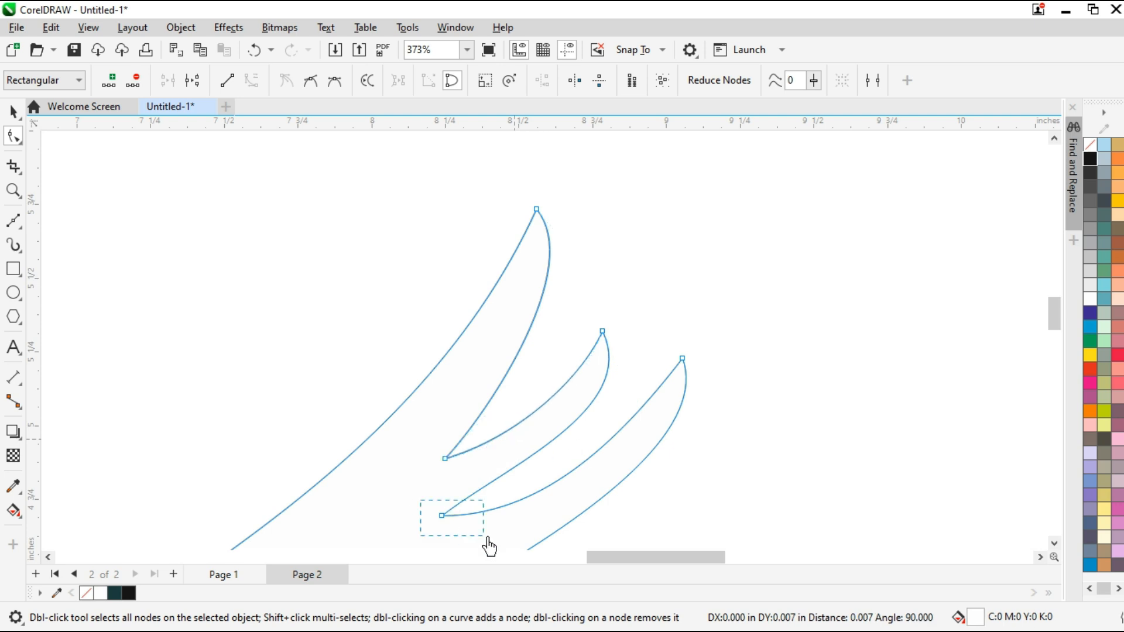
{"action": "left_click_drag", "start_coordinate": [554, 514], "coordinate": [557, 511]}
{"action": "left_click_drag", "start_coordinate": [505, 468], "coordinate": [509, 471]}
{"action": "left_click_drag", "start_coordinate": [700, 339], "coordinate": [666, 384]}
{"action": "left_click_drag", "start_coordinate": [729, 488], "coordinate": [738, 492]}
Shape the wing's lower edge into an S-curve from the root to the lowest feather tip, then deselect the wing
{"action": "scroll", "coordinate": [668, 470], "scroll_direction": "down", "scroll_amount": 2}
{"action": "scroll", "coordinate": [522, 500], "scroll_direction": "up", "scroll_amount": 2}
{"action": "left_click_drag", "start_coordinate": [477, 515], "coordinate": [432, 445]}
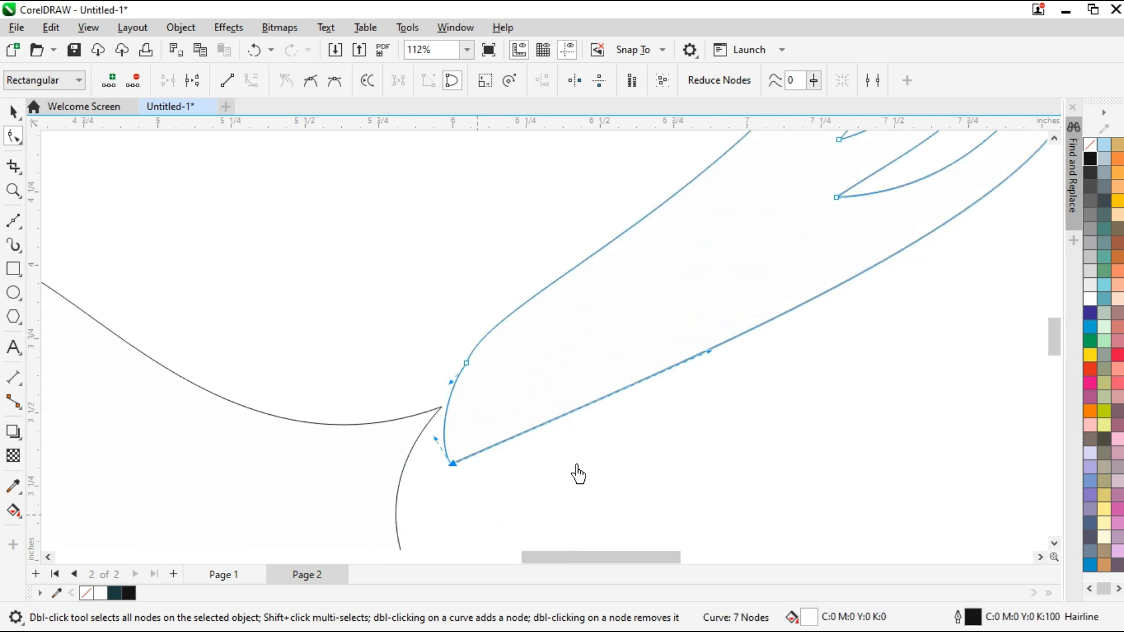
{"action": "left_click_drag", "start_coordinate": [708, 352], "coordinate": [535, 293]}
{"action": "scroll", "coordinate": [520, 368], "scroll_direction": "down", "scroll_amount": 2}
{"action": "left_click_drag", "start_coordinate": [869, 251], "coordinate": [874, 271]}
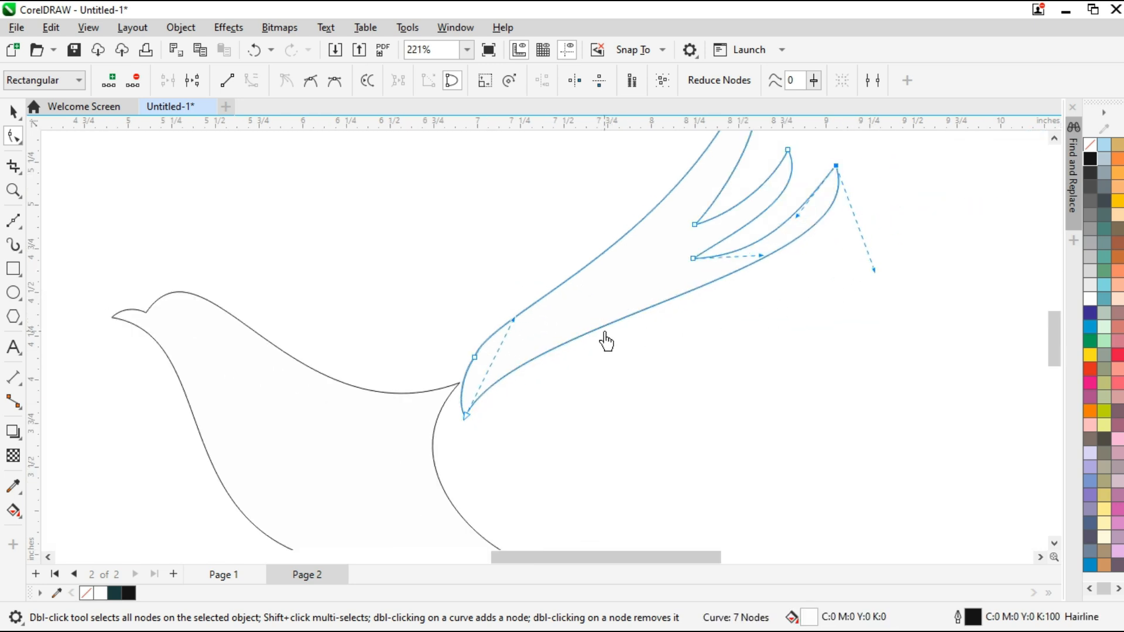
{"action": "left_click_drag", "start_coordinate": [514, 322], "coordinate": [459, 316]}
{"action": "left_click_drag", "start_coordinate": [874, 270], "coordinate": [842, 315]}
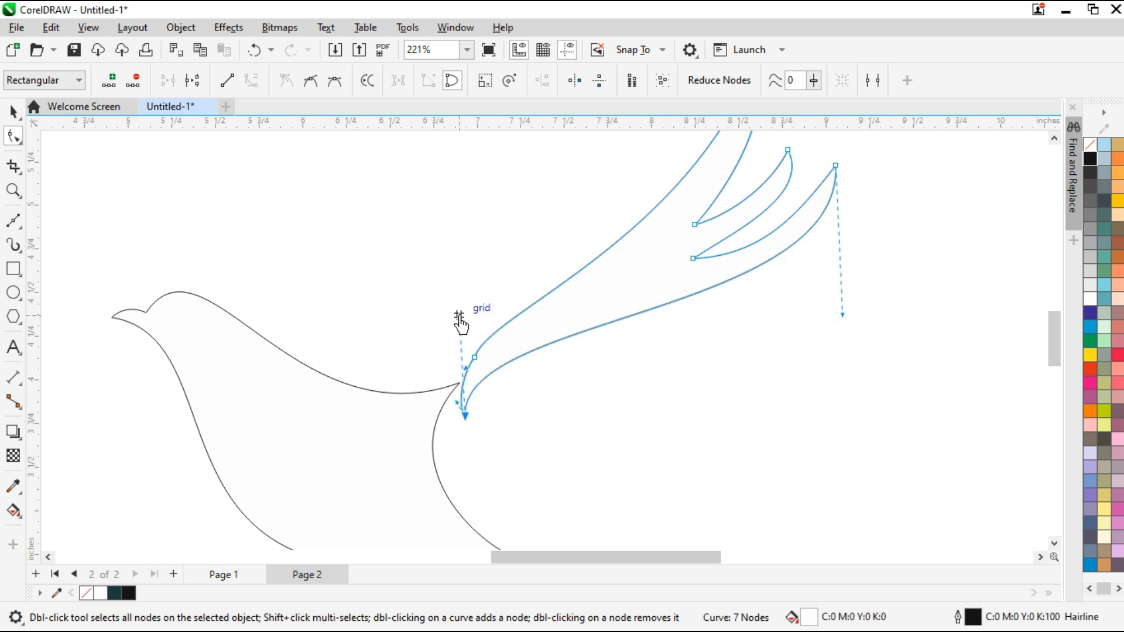
{"action": "left_click", "coordinate": [476, 270]}
{"action": "key", "text": "space"}
{"action": "key", "text": "Escape"}
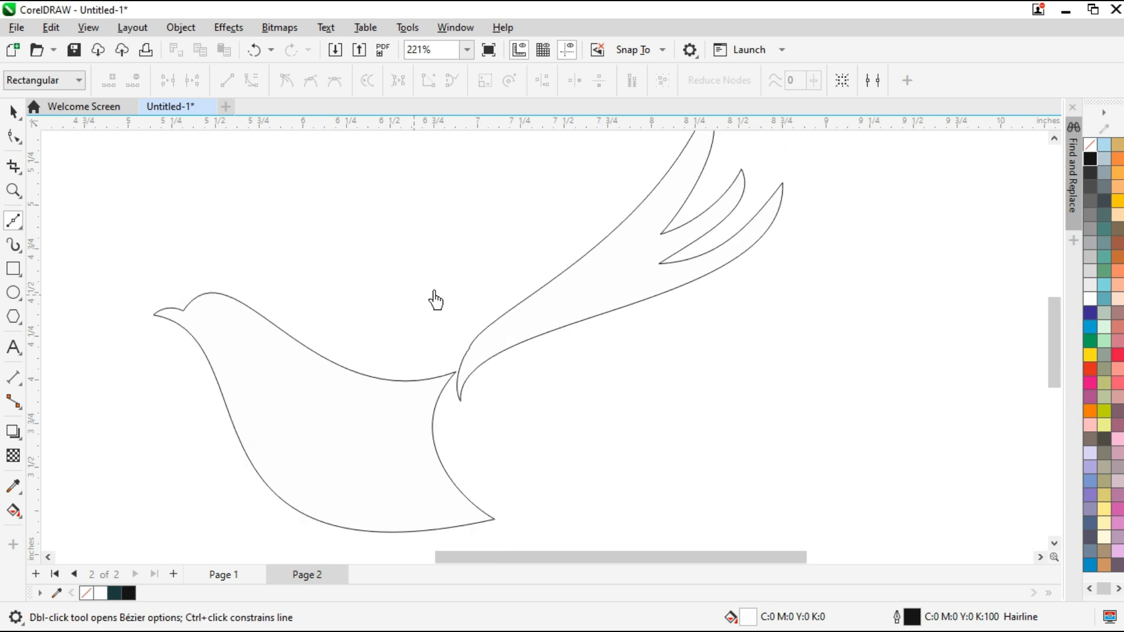
Draw a closed straight-sided Bézier outline with two feather points below the first wing for the lower wing piece
{"action": "scroll", "coordinate": [435, 300], "scroll_direction": "down", "scroll_amount": 2}
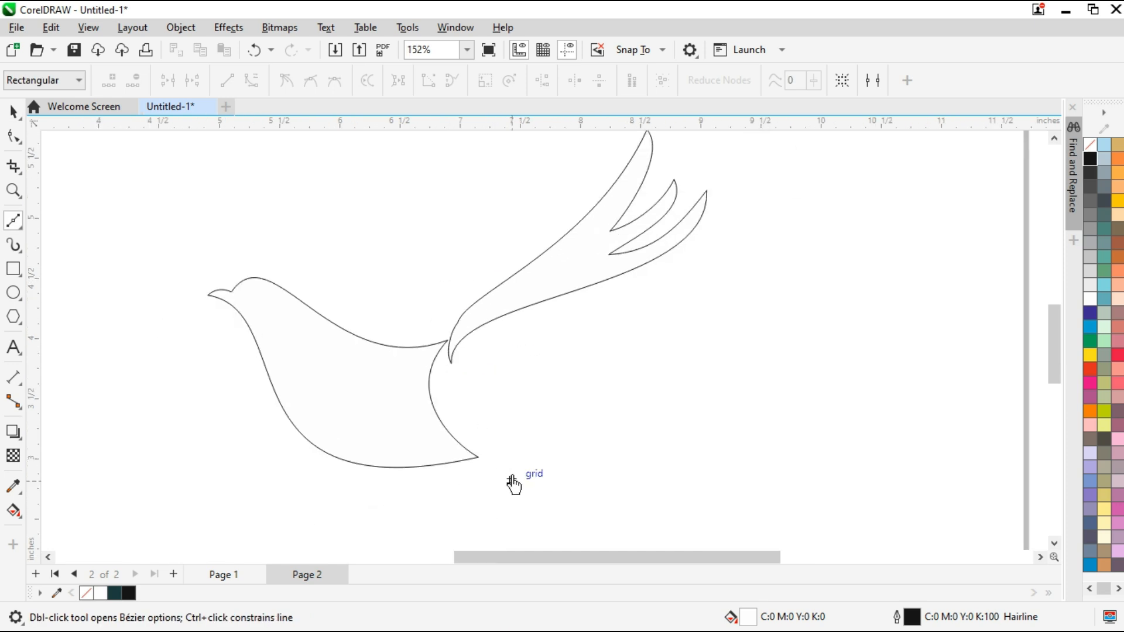
{"action": "left_click", "coordinate": [465, 364]}
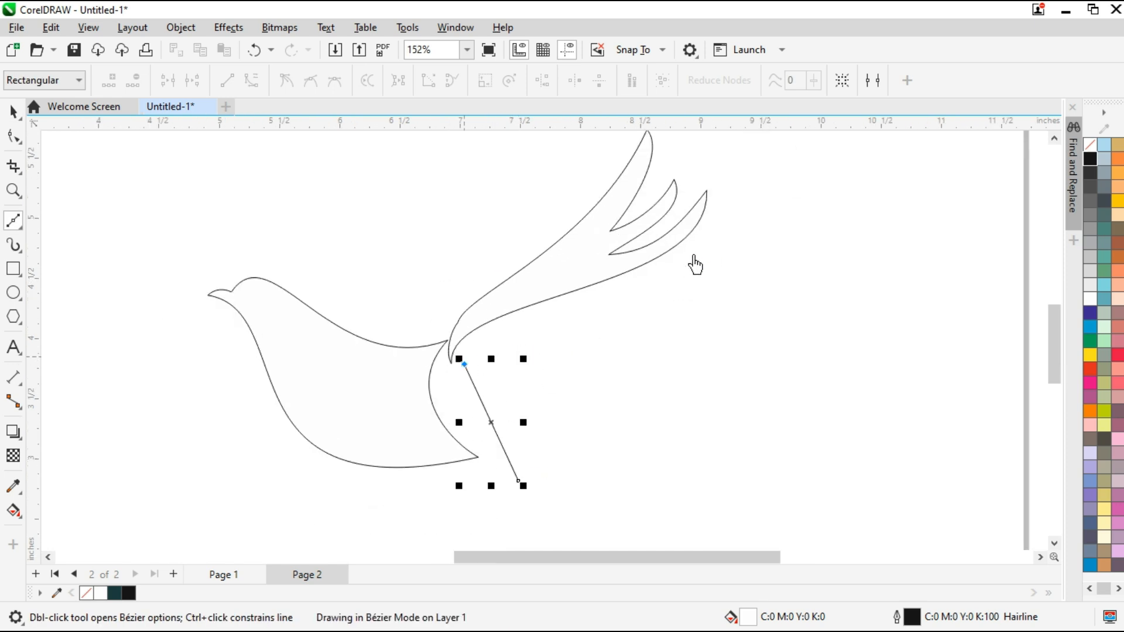
{"action": "left_click", "coordinate": [701, 246]}
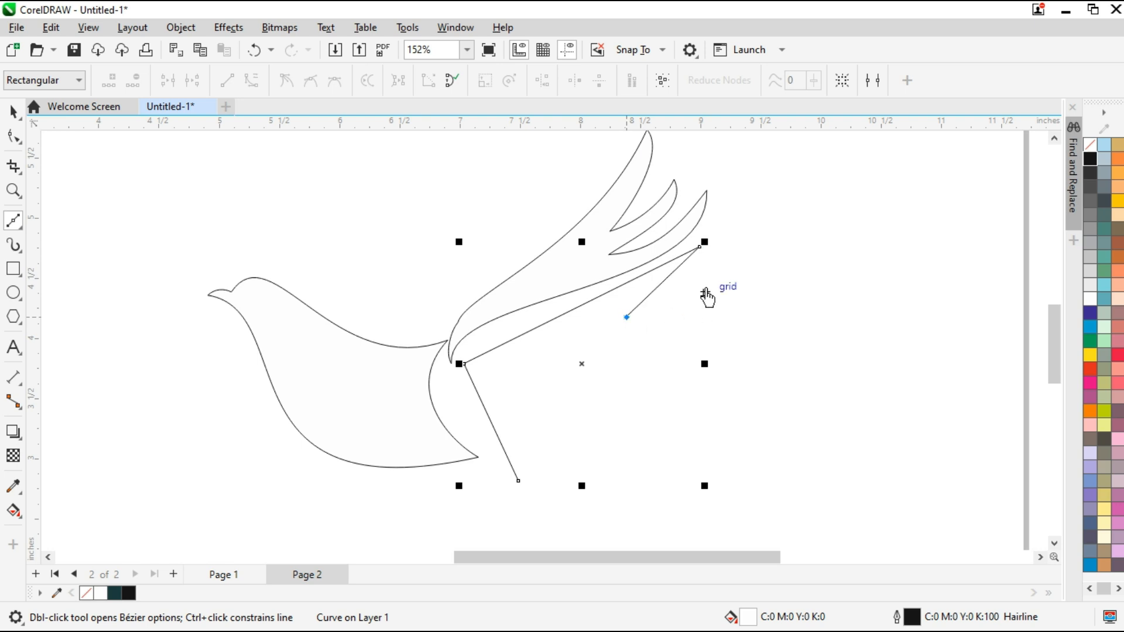
{"action": "left_click", "coordinate": [705, 287]}
{"action": "left_click", "coordinate": [612, 340]}
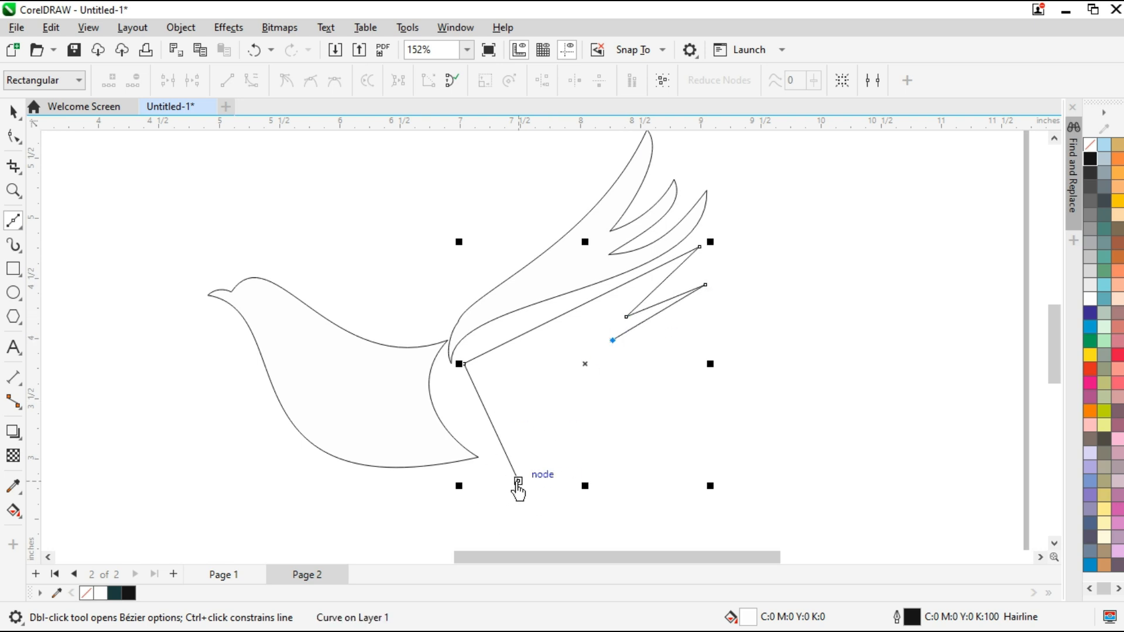
{"action": "left_click", "coordinate": [15, 138]}
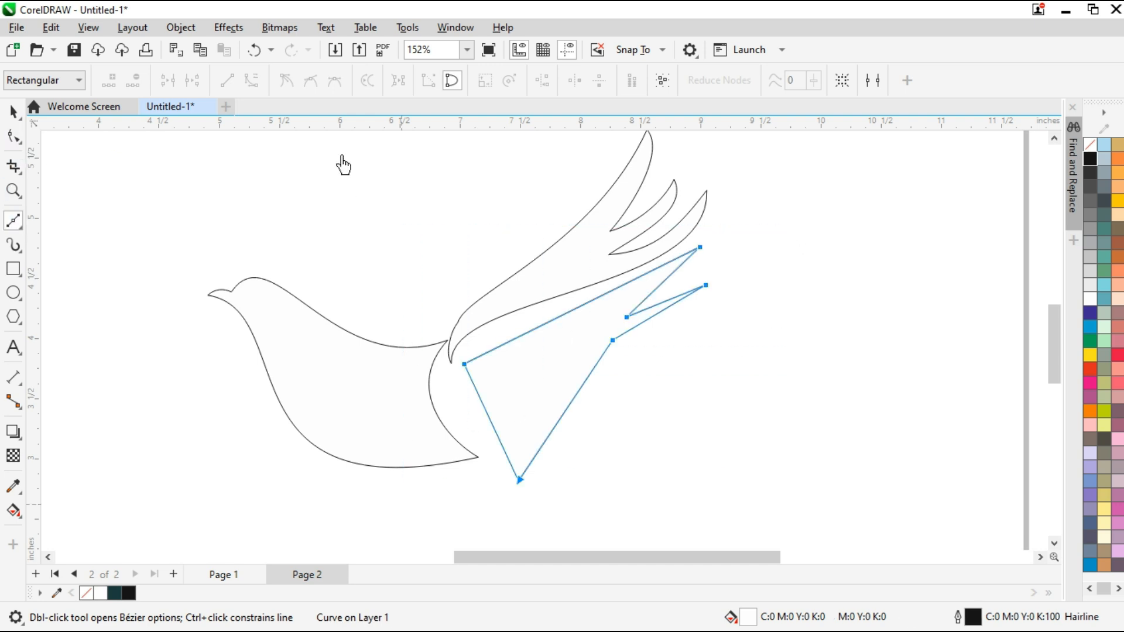
Move the lower wing piece's bottom tip outward and bow its inner edge parallel to the rear of the body
{"action": "left_click_drag", "start_coordinate": [521, 481], "coordinate": [555, 480]}
{"action": "left_click_drag", "start_coordinate": [536, 442], "coordinate": [480, 458]}
{"action": "left_click_drag", "start_coordinate": [483, 403], "coordinate": [449, 411]}
{"action": "left_click_drag", "start_coordinate": [444, 420], "coordinate": [422, 398]}
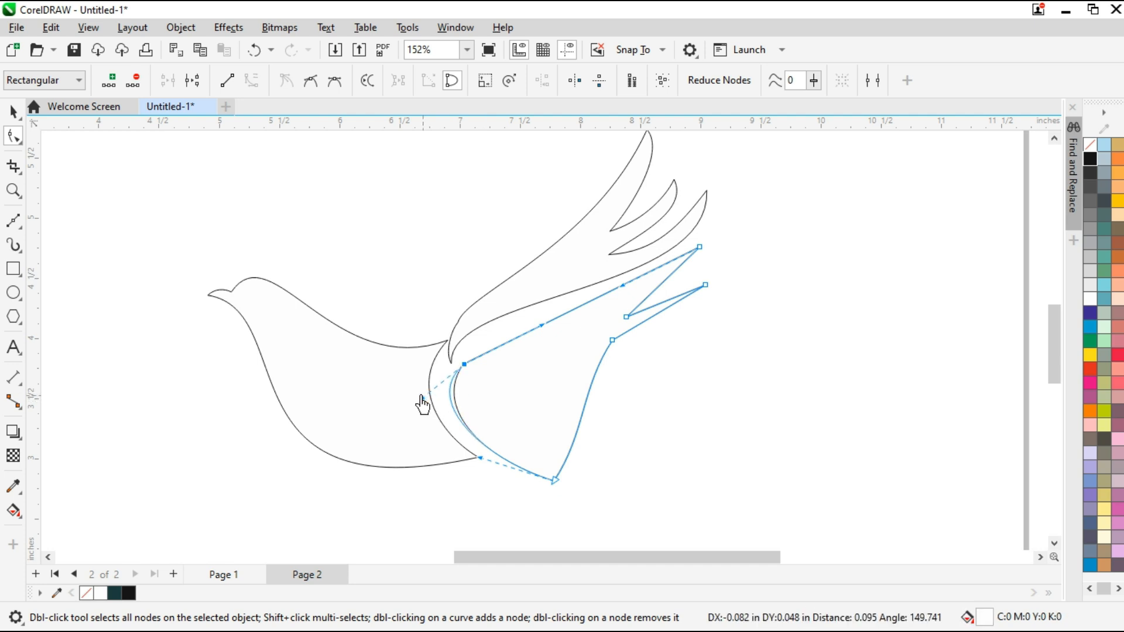
{"action": "left_click_drag", "start_coordinate": [541, 324], "coordinate": [488, 341]}
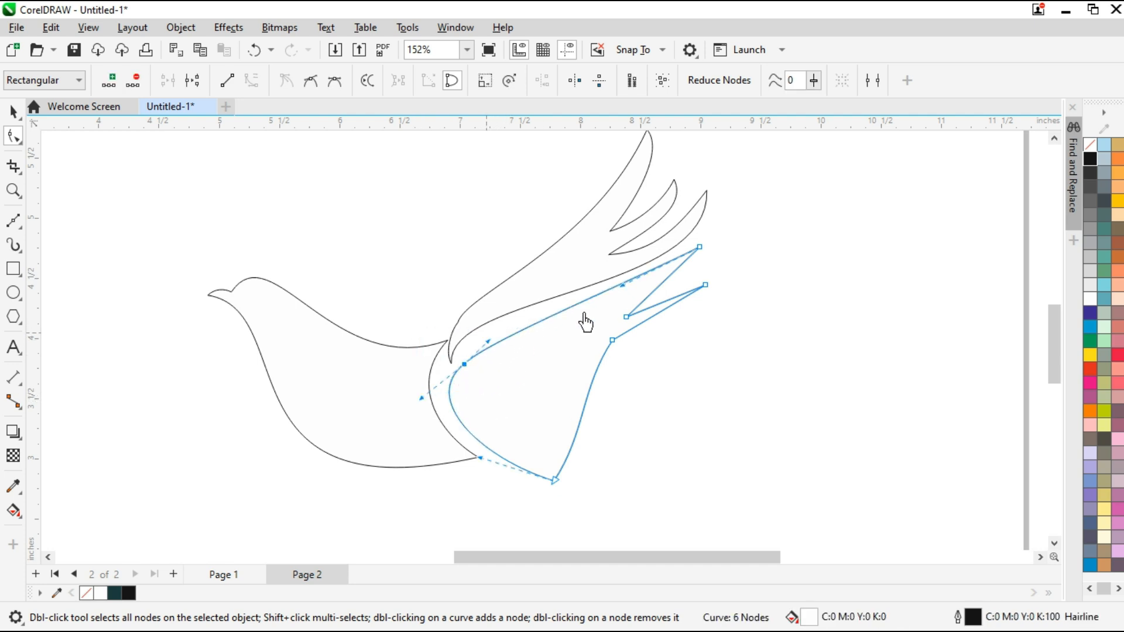
Bend the lower wing piece's long upper edge slightly and curve its rear edge into a deep C shape down to the tip
{"action": "scroll", "coordinate": [585, 310], "scroll_direction": "up", "scroll_amount": 1}
{"action": "left_click_drag", "start_coordinate": [802, 201], "coordinate": [620, 353]}
{"action": "left_click_drag", "start_coordinate": [744, 278], "coordinate": [760, 270]}
{"action": "left_click", "coordinate": [623, 411]}
{"action": "left_click", "coordinate": [637, 343]}
{"action": "left_click_drag", "start_coordinate": [594, 405], "coordinate": [509, 401]}
{"action": "left_click_drag", "start_coordinate": [581, 477], "coordinate": [449, 454]}
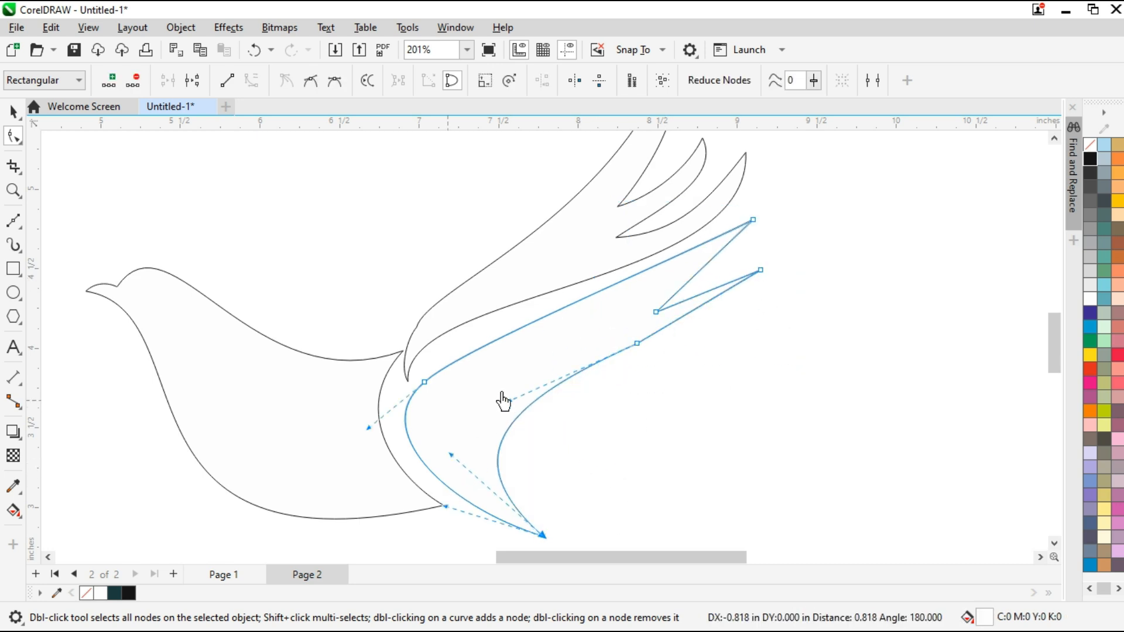
Move the lower wing piece's root node away from the first wing and reshape the curves meeting at it
{"action": "left_click", "coordinate": [424, 382]}
{"action": "left_click_drag", "start_coordinate": [451, 500], "coordinate": [451, 505]}
{"action": "scroll", "coordinate": [477, 465], "scroll_direction": "down", "scroll_amount": 1}
{"action": "scroll", "coordinate": [470, 491], "scroll_direction": "up", "scroll_amount": 1}
{"action": "left_click_drag", "start_coordinate": [468, 458], "coordinate": [468, 485]}
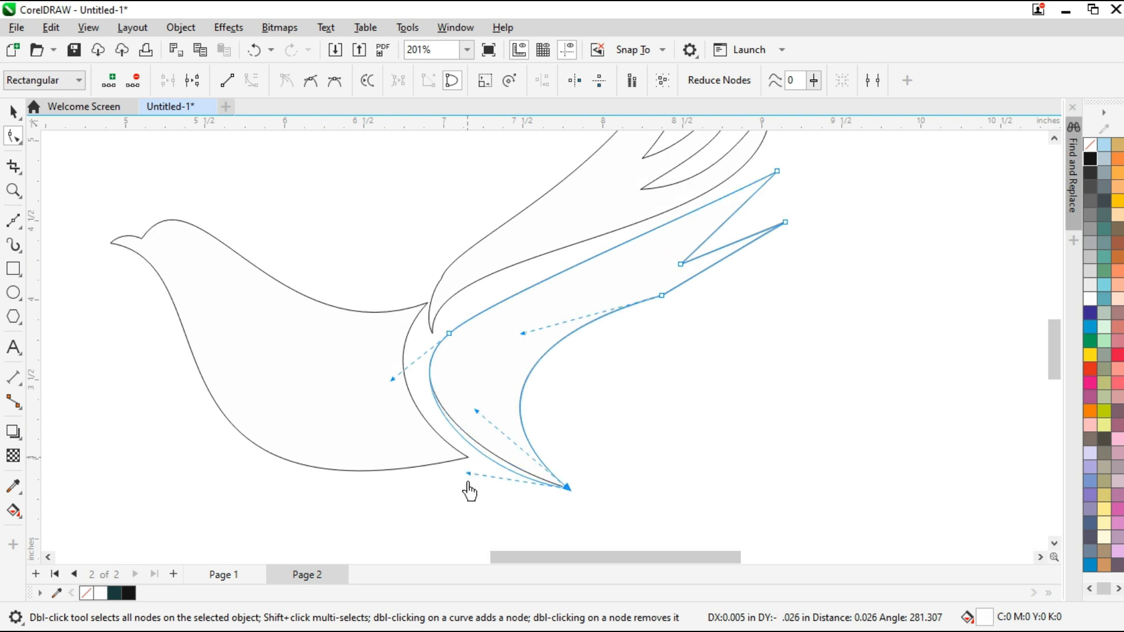
{"action": "left_click_drag", "start_coordinate": [449, 334], "coordinate": [485, 315]}
{"action": "left_click_drag", "start_coordinate": [427, 362], "coordinate": [370, 365]}
{"action": "left_click_drag", "start_coordinate": [518, 286], "coordinate": [526, 292]}
Fine-tune the lower wing piece's upper edge and shift its bottom tip closer to level with the body's rear tip
{"action": "scroll", "coordinate": [597, 293], "scroll_direction": "down", "scroll_amount": 1}
{"action": "scroll", "coordinate": [655, 245], "scroll_direction": "up", "scroll_amount": 1}
{"action": "left_click_drag", "start_coordinate": [654, 239], "coordinate": [664, 251]}
{"action": "left_click_drag", "start_coordinate": [484, 316], "coordinate": [487, 320]}
{"action": "scroll", "coordinate": [589, 335], "scroll_direction": "down", "scroll_amount": 1}
{"action": "left_click_drag", "start_coordinate": [629, 423], "coordinate": [563, 438]}
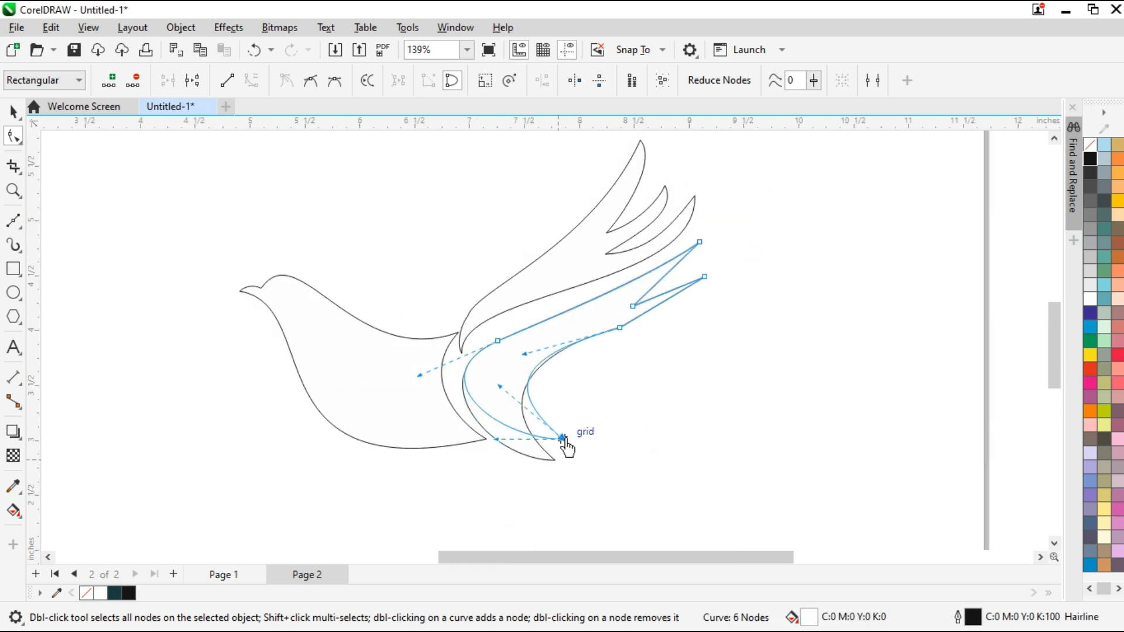
Round out the inner curve of the lower wing piece and deepen the rear curve running into its bottom tip
{"action": "scroll", "coordinate": [504, 454], "scroll_direction": "up", "scroll_amount": 2}
{"action": "left_click_drag", "start_coordinate": [496, 442], "coordinate": [482, 461]}
{"action": "left_click_drag", "start_coordinate": [343, 312], "coordinate": [342, 312]}
{"action": "scroll", "coordinate": [410, 354], "scroll_direction": "down", "scroll_amount": 1}
{"action": "scroll", "coordinate": [452, 295], "scroll_direction": "up", "scroll_amount": 2}
{"action": "mouse_move", "coordinate": [466, 281]}
{"action": "left_mouse_down"}
{"action": "mouse_move", "coordinate": [441, 285]}
{"action": "mouse_move", "coordinate": [452, 276]}
{"action": "left_mouse_up"}
{"action": "left_click_drag", "start_coordinate": [295, 343], "coordinate": [300, 349]}
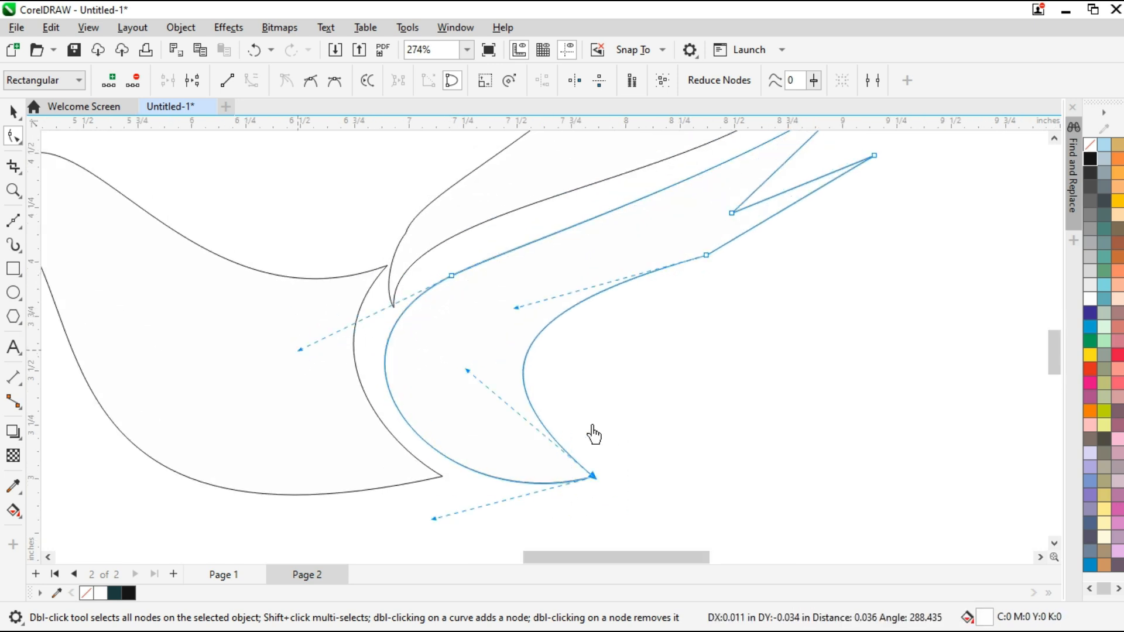
{"action": "left_click_drag", "start_coordinate": [462, 399], "coordinate": [474, 426]}
{"action": "left_click_drag", "start_coordinate": [516, 316], "coordinate": [517, 297]}
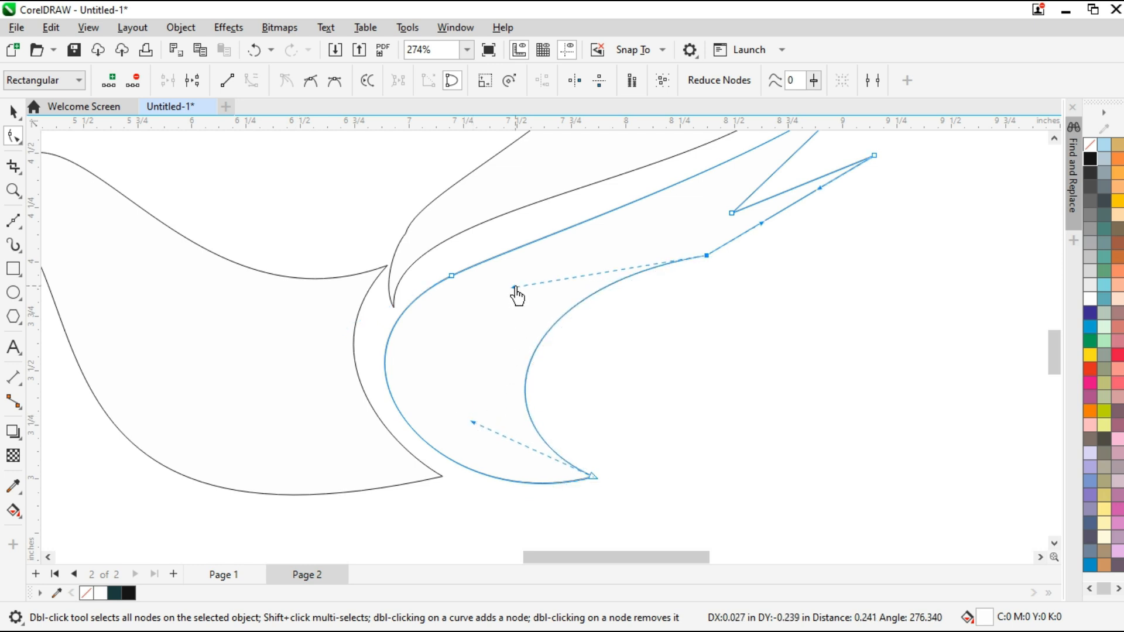
Delete the node on the lower wing piece's rear edge and reshape that edge as one smooth S-curve to the lowest feather tip
{"action": "key", "text": "Delete"}
{"action": "scroll", "coordinate": [742, 277], "scroll_direction": "down", "scroll_amount": 1}
{"action": "left_click", "coordinate": [843, 186]}
{"action": "left_click_drag", "start_coordinate": [773, 231], "coordinate": [830, 247]}
{"action": "left_click_drag", "start_coordinate": [450, 348], "coordinate": [418, 302]}
{"action": "left_click_drag", "start_coordinate": [830, 247], "coordinate": [841, 268]}
Curve both edges of the notch between the lower wing piece's two feathers so that the feathers look rounded
{"action": "scroll", "coordinate": [848, 281], "scroll_direction": "down", "scroll_amount": 2}
{"action": "scroll", "coordinate": [912, 229], "scroll_direction": "up", "scroll_amount": 3}
{"action": "left_click", "coordinate": [729, 275]}
{"action": "left_click_drag", "start_coordinate": [729, 275], "coordinate": [726, 290]}
{"action": "scroll", "coordinate": [790, 355], "scroll_direction": "down", "scroll_amount": 1}
{"action": "left_click", "coordinate": [787, 210]}
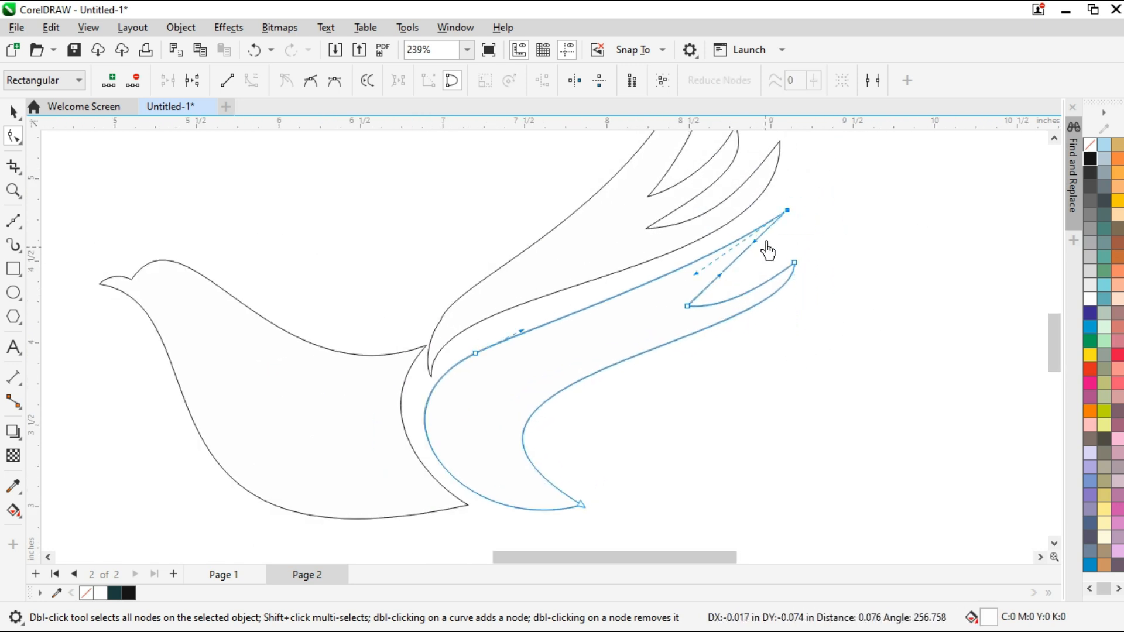
{"action": "left_click_drag", "start_coordinate": [753, 242], "coordinate": [793, 249]}
{"action": "left_click_drag", "start_coordinate": [720, 275], "coordinate": [730, 281]}
Shift the lower wing piece's root node inward and adjust its handle to round the inner edge
{"action": "left_click_drag", "start_coordinate": [551, 335], "coordinate": [466, 358]}
{"action": "left_click", "coordinate": [465, 374]}
{"action": "left_click_drag", "start_coordinate": [350, 414], "coordinate": [368, 433]}
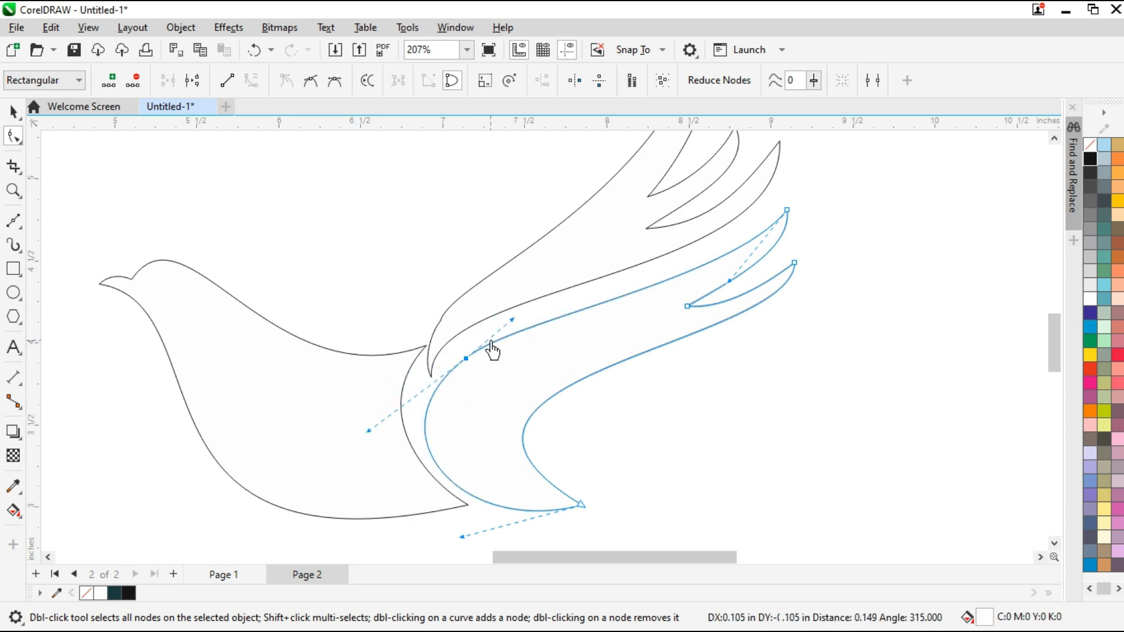
Make the first wing's root node symmetrical, adjust its handle, and move the pointed root end toward the body
{"action": "scroll", "coordinate": [491, 350], "scroll_direction": "up", "scroll_amount": 1}
{"action": "left_click", "coordinate": [415, 311]}
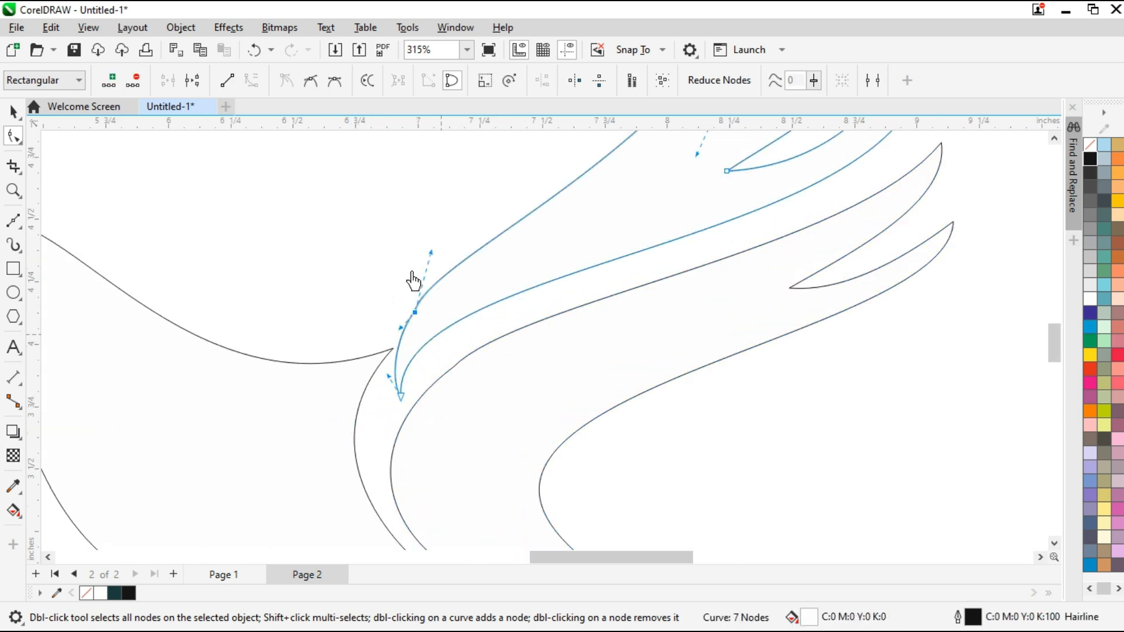
{"action": "left_click", "coordinate": [336, 85]}
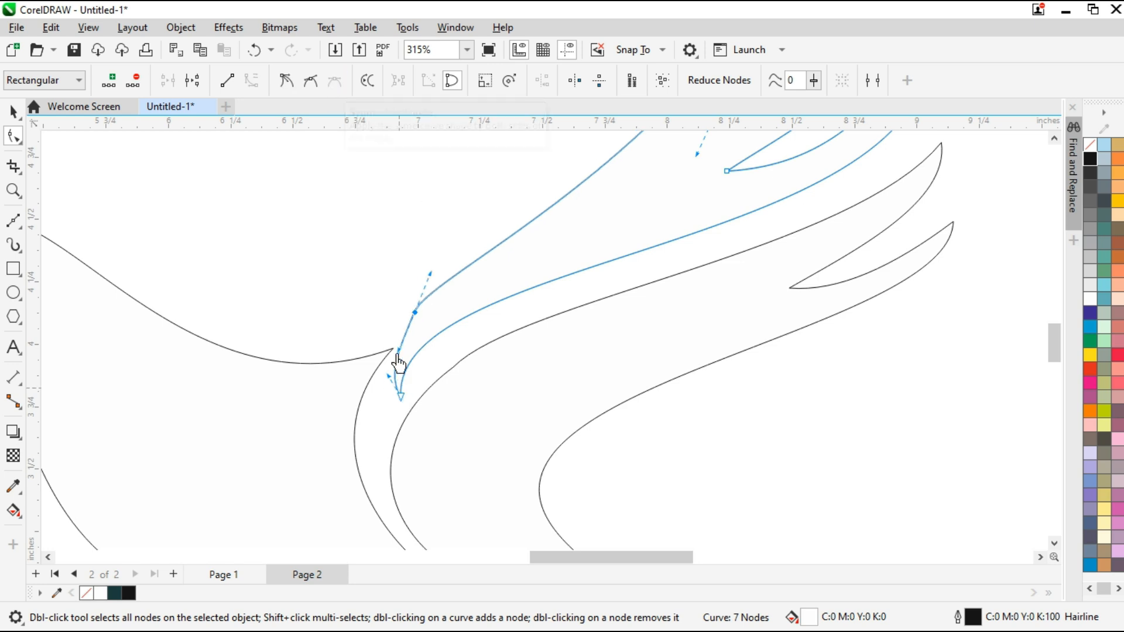
{"action": "scroll", "coordinate": [399, 351], "scroll_direction": "up", "scroll_amount": 1}
{"action": "left_click_drag", "start_coordinate": [399, 351], "coordinate": [394, 335]}
{"action": "left_click", "coordinate": [402, 410]}
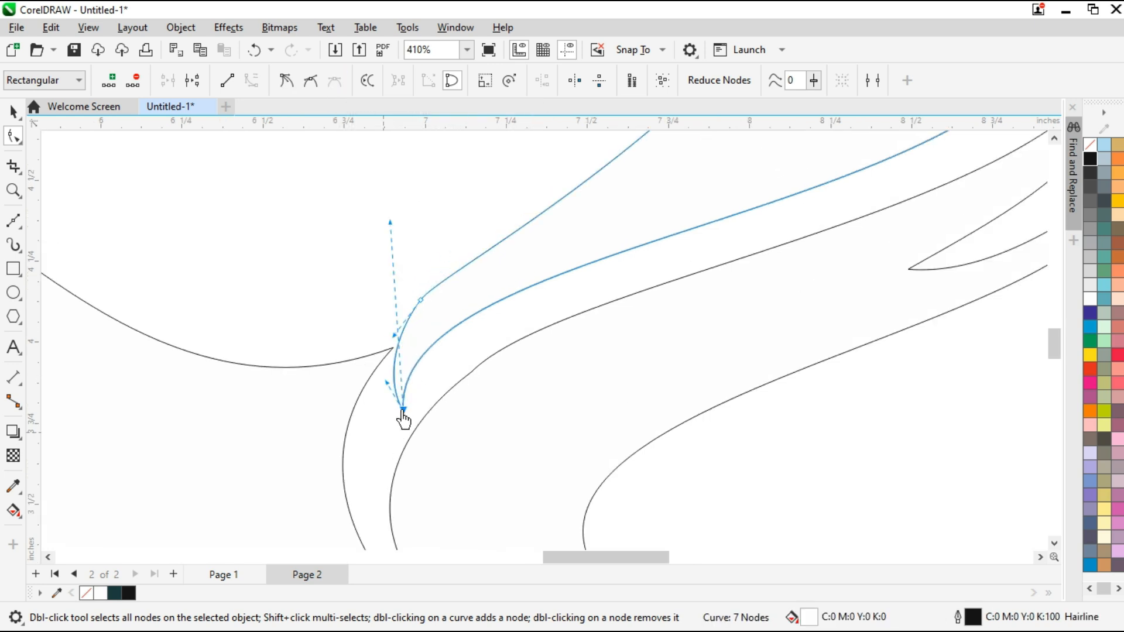
{"action": "mouse_move", "coordinate": [407, 421]}
{"action": "left_mouse_down"}
{"action": "mouse_move", "coordinate": [392, 420]}
{"action": "mouse_move", "coordinate": [392, 436]}
{"action": "left_mouse_up"}
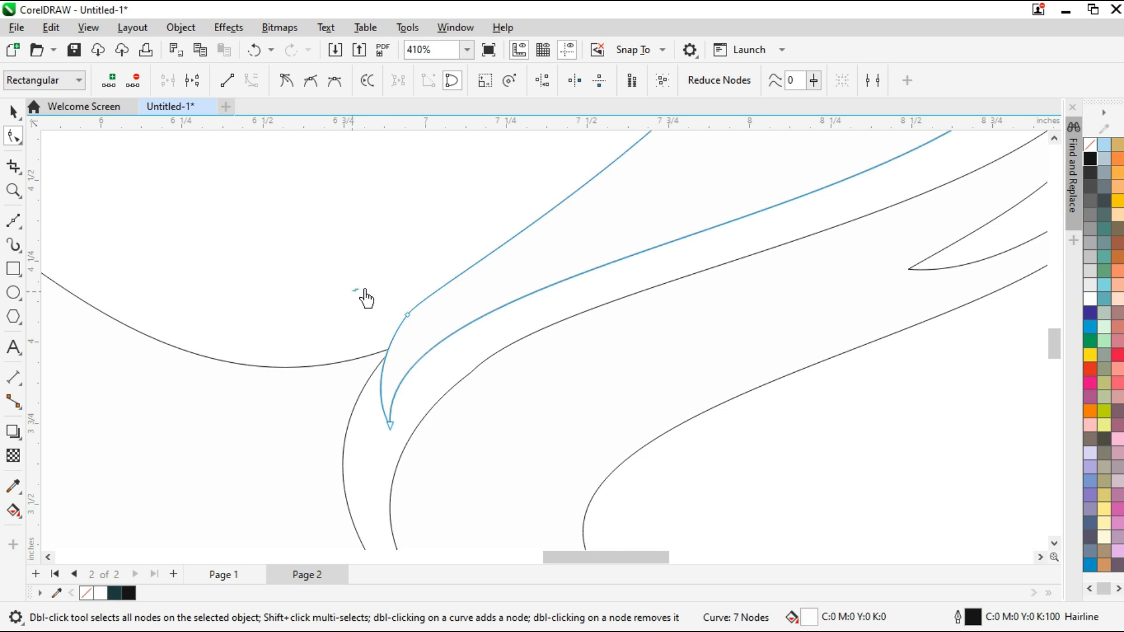
Reposition the lower wing piece's root node, make it smooth, and lengthen its handle along the upper edge
{"action": "left_click", "coordinate": [455, 446]}
{"action": "left_click_drag", "start_coordinate": [467, 416], "coordinate": [500, 368]}
{"action": "left_click", "coordinate": [311, 81]}
{"action": "left_click_drag", "start_coordinate": [564, 298], "coordinate": [591, 306]}
Move the lower wing piece's feather nodes slightly upward, then adjust the notch and the lowest feather's outer curve
{"action": "scroll", "coordinate": [552, 357], "scroll_direction": "down", "scroll_amount": 1}
{"action": "scroll", "coordinate": [778, 280], "scroll_direction": "down", "scroll_amount": 1}
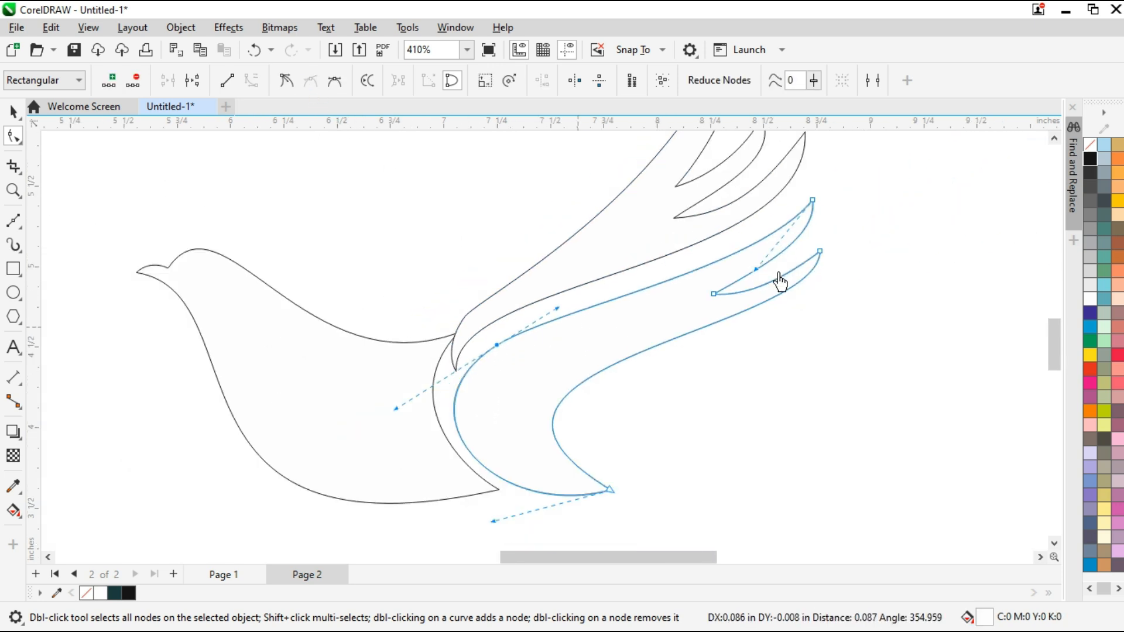
{"action": "left_click_drag", "start_coordinate": [866, 189], "coordinate": [712, 283]}
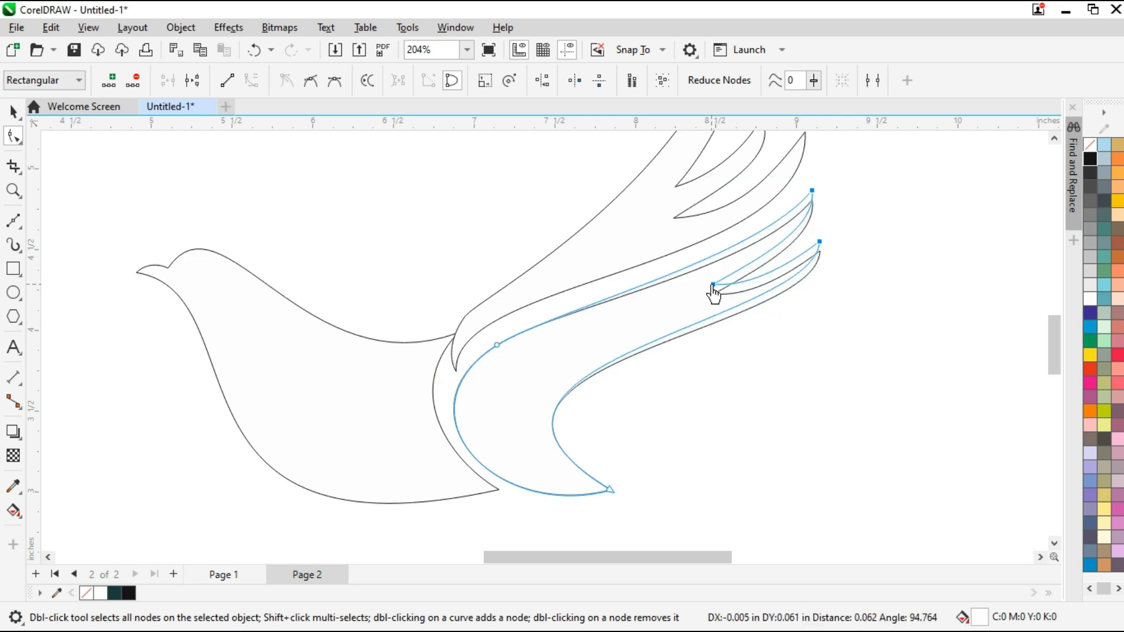
{"action": "left_click_drag", "start_coordinate": [836, 232], "coordinate": [703, 329]}
{"action": "left_click_drag", "start_coordinate": [854, 231], "coordinate": [703, 349]}
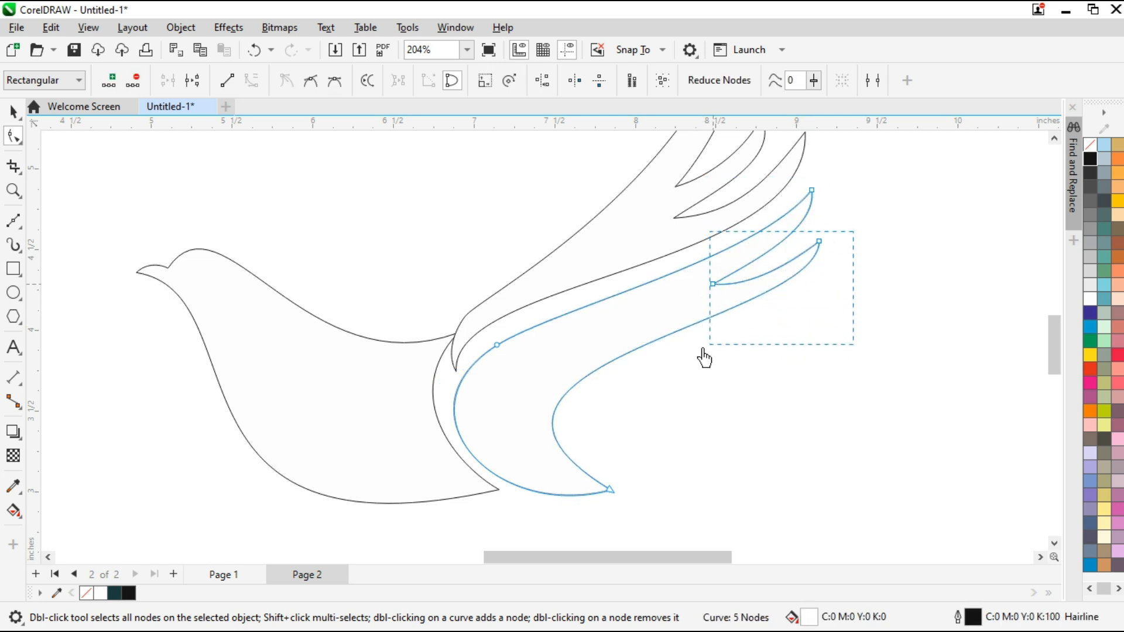
{"action": "left_click_drag", "start_coordinate": [716, 292], "coordinate": [720, 296]}
{"action": "left_click_drag", "start_coordinate": [858, 243], "coordinate": [835, 334]}
Refine the rear and inner curves around the lower wing piece's bottom tip, then deselect the shape
{"action": "left_click_drag", "start_coordinate": [403, 365], "coordinate": [399, 343]}
{"action": "left_click_drag", "start_coordinate": [659, 466], "coordinate": [577, 523]}
{"action": "scroll", "coordinate": [611, 498], "scroll_direction": "up", "scroll_amount": 2}
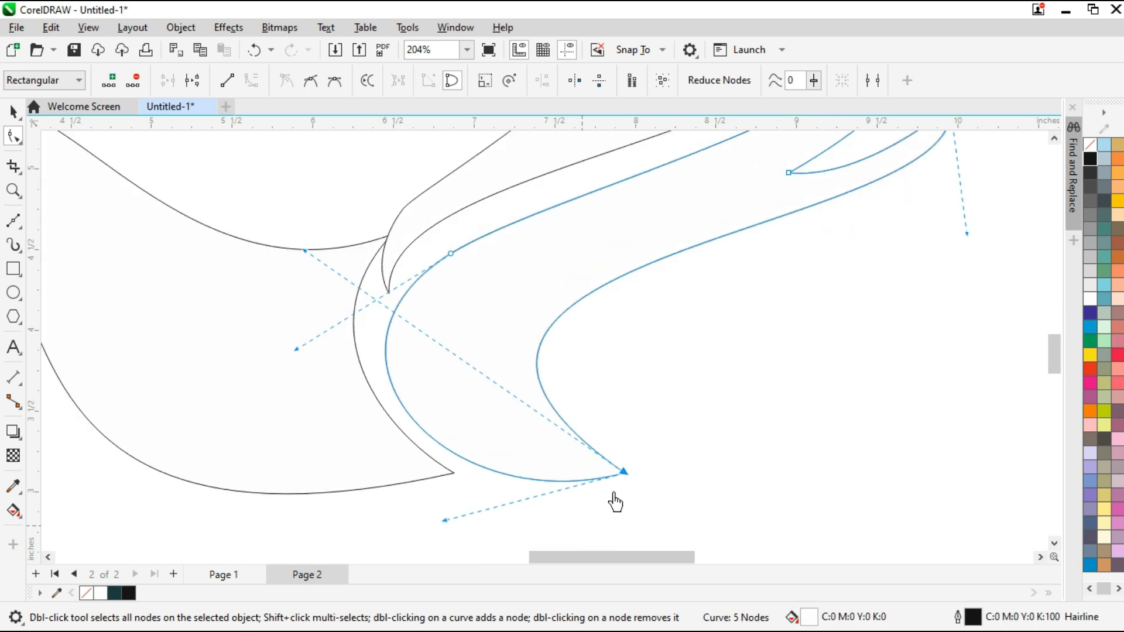
{"action": "mouse_move", "coordinate": [623, 486]}
{"action": "left_mouse_down"}
{"action": "mouse_move", "coordinate": [614, 493]}
{"action": "mouse_move", "coordinate": [622, 481]}
{"action": "left_mouse_up"}
{"action": "left_click_drag", "start_coordinate": [445, 527], "coordinate": [460, 511]}
{"action": "mouse_move", "coordinate": [297, 354]}
{"action": "left_mouse_down"}
{"action": "mouse_move", "coordinate": [322, 366]}
{"action": "mouse_move", "coordinate": [306, 346]}
{"action": "left_mouse_up"}
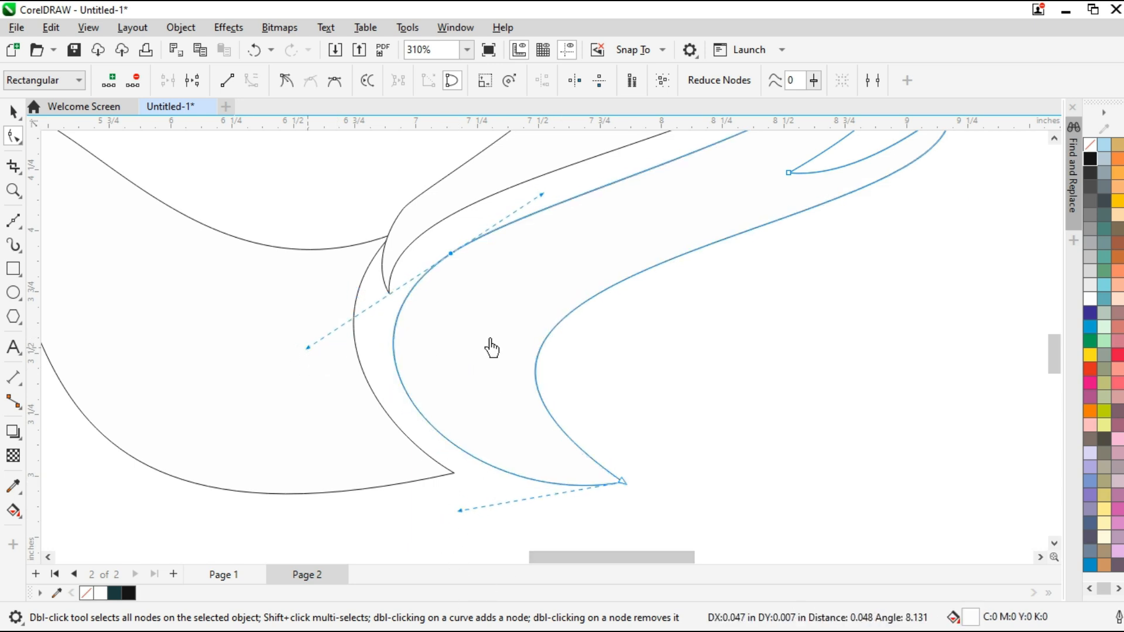
{"action": "scroll", "coordinate": [720, 389], "scroll_direction": "down", "scroll_amount": 4}
{"action": "scroll", "coordinate": [720, 389], "scroll_direction": "down", "scroll_amount": 1}
{"action": "key", "text": "space"}
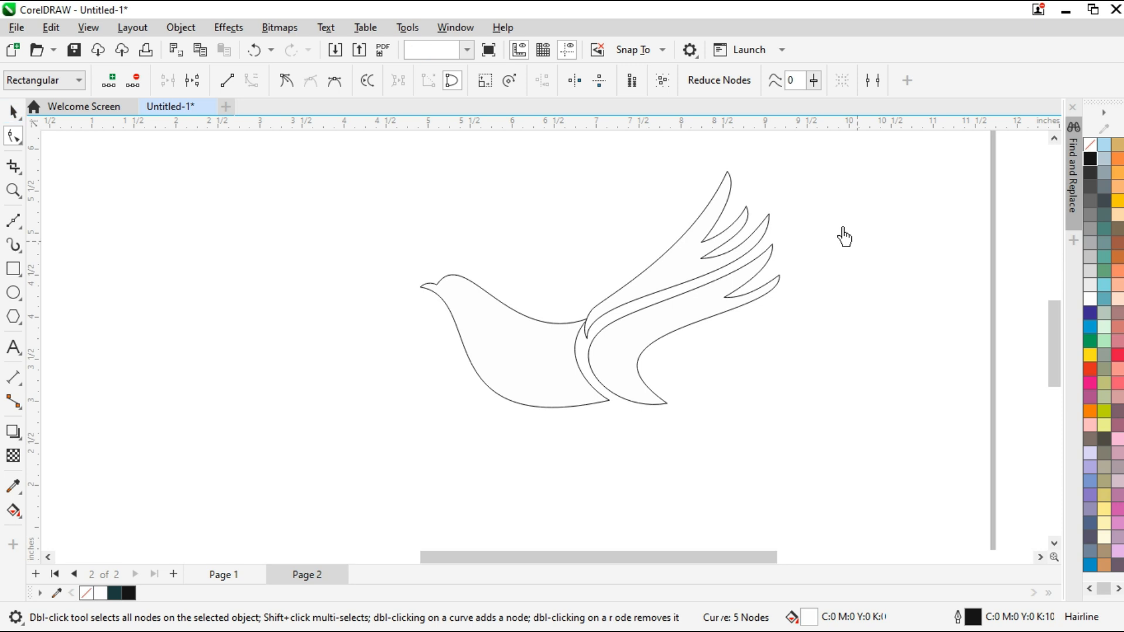
{"action": "scroll", "coordinate": [844, 237], "scroll_direction": "up", "scroll_amount": 2}
{"action": "key", "text": "space"}
Draw a closed straight-sided Bézier outline with three feather points rising from the bird's back for the front wing
{"action": "left_click", "coordinate": [15, 226]}
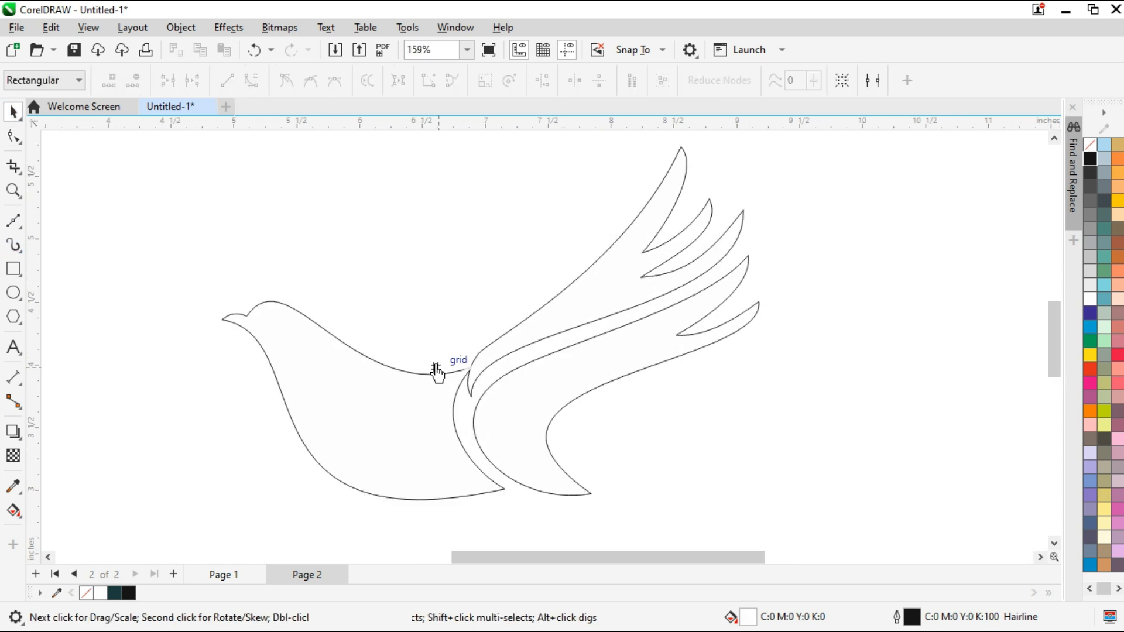
{"action": "left_click", "coordinate": [437, 370]}
{"action": "scroll", "coordinate": [469, 351], "scroll_direction": "down", "scroll_amount": 1}
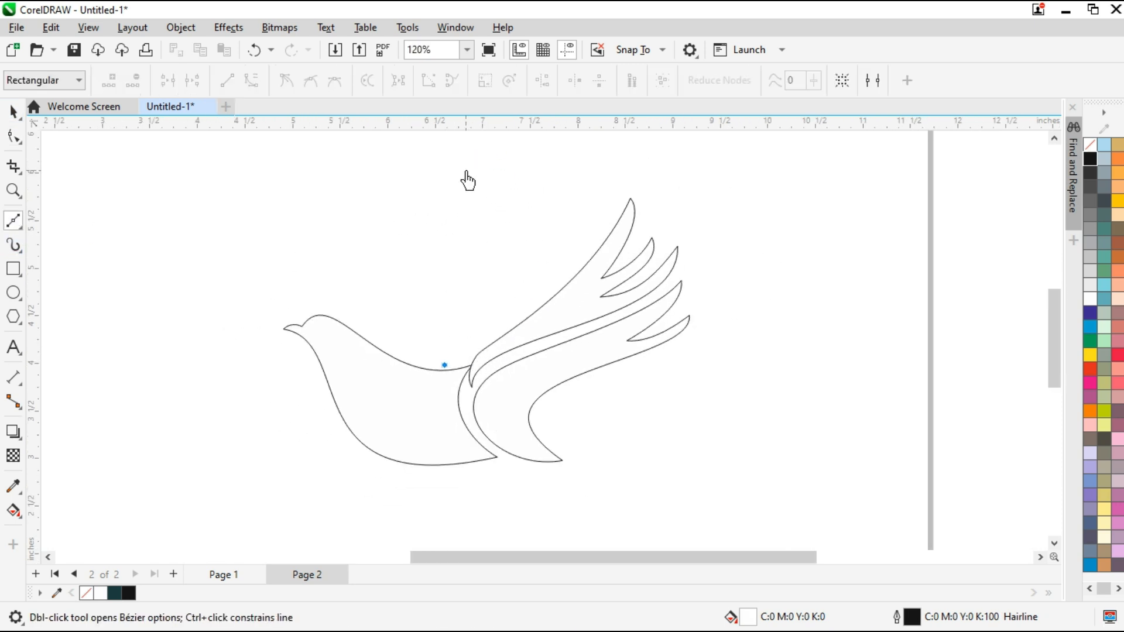
{"action": "left_click", "coordinate": [470, 236]}
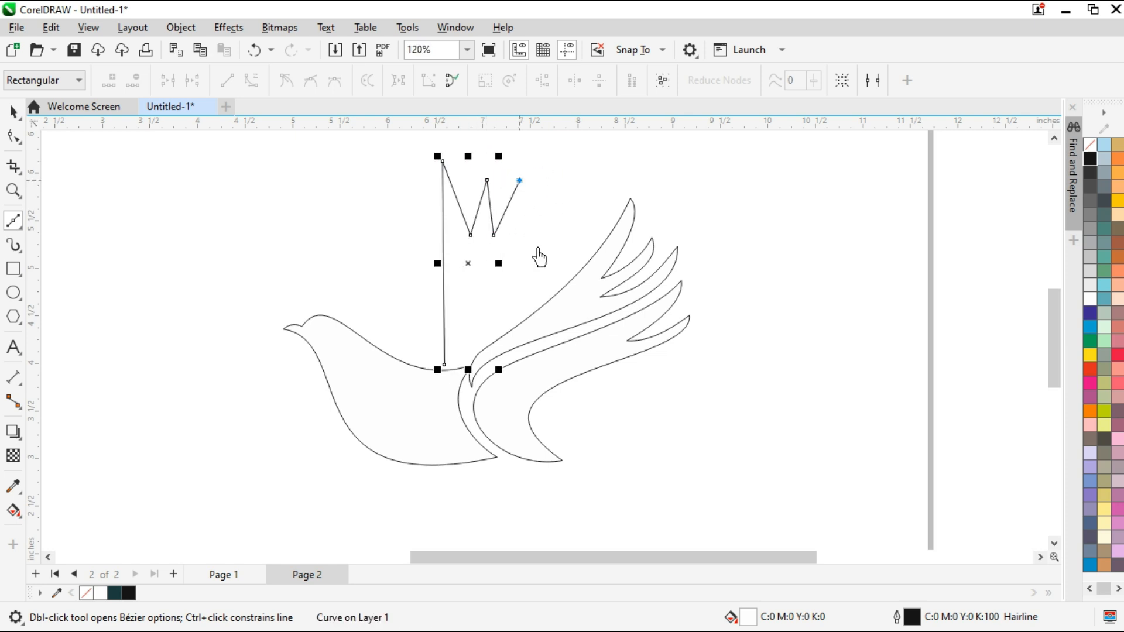
{"action": "left_click", "coordinate": [445, 367]}
{"action": "left_click", "coordinate": [13, 137]}
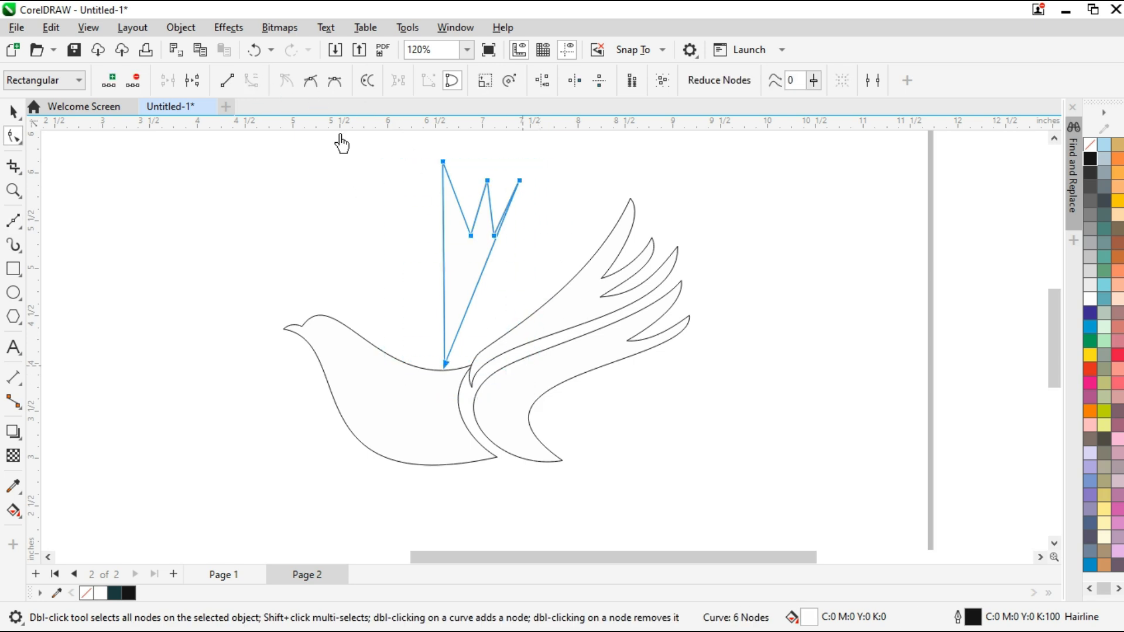
Move the front wing's feather nodes outward, undo the node smoothing, and bend the long edges toward the root
{"action": "scroll", "coordinate": [527, 193], "scroll_direction": "up", "scroll_amount": 1}
{"action": "left_click_drag", "start_coordinate": [519, 186], "coordinate": [555, 227]}
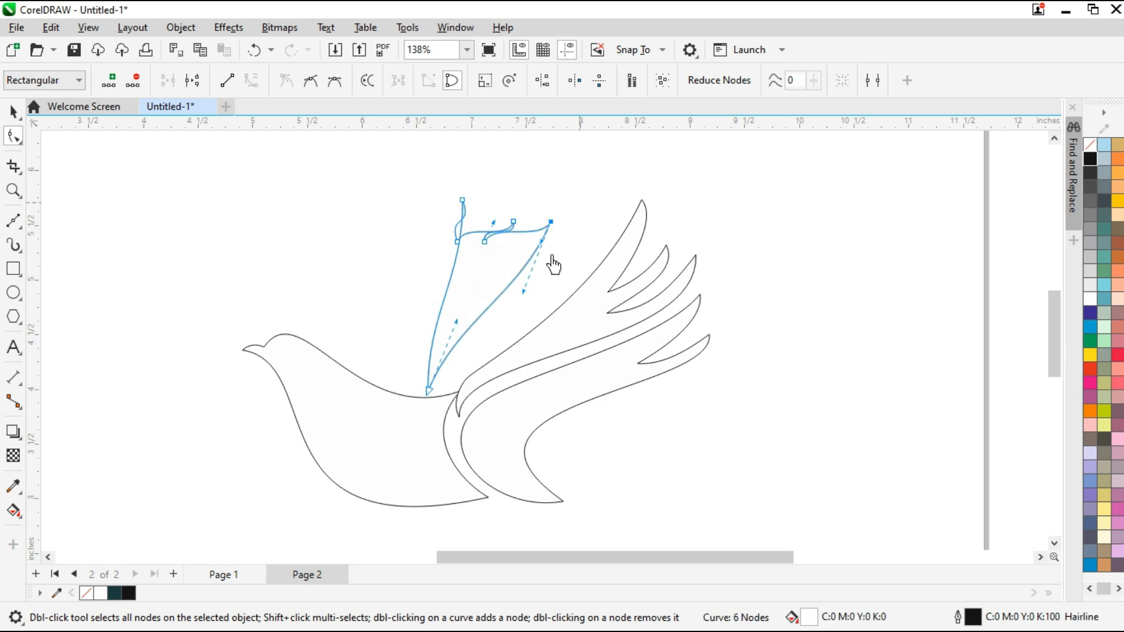
{"action": "key", "text": "ctrl+z"}
{"action": "left_click_drag", "start_coordinate": [487, 248], "coordinate": [467, 311]}
Curve the inner edge of the front wing's rearmost feather and bow its outer edge outward
{"action": "scroll", "coordinate": [508, 253], "scroll_direction": "up", "scroll_amount": 2}
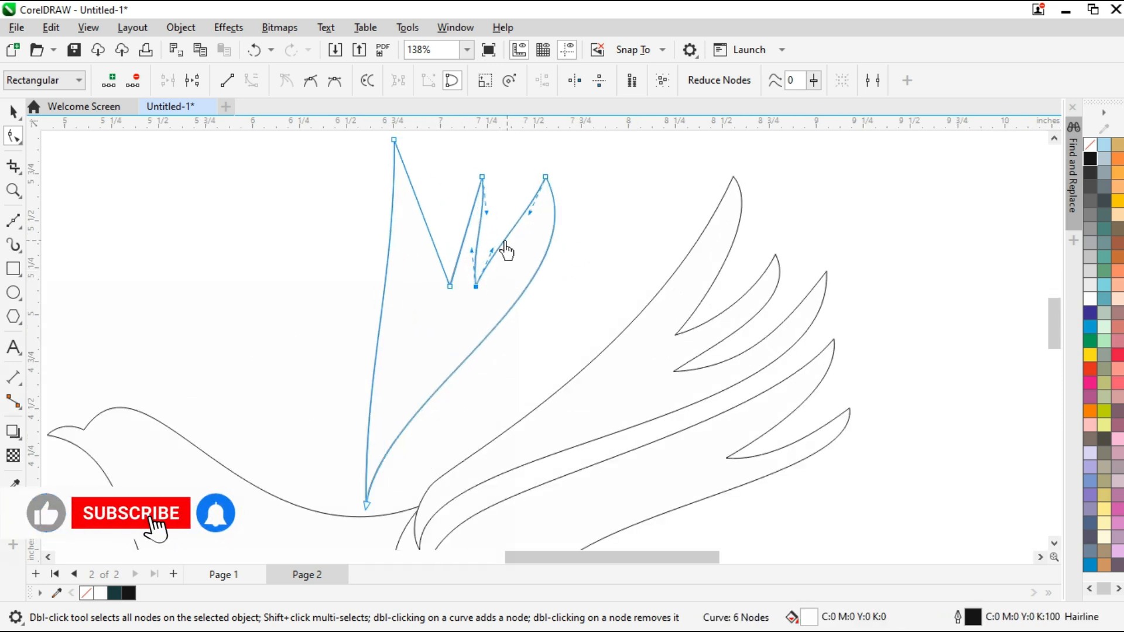
{"action": "left_click_drag", "start_coordinate": [503, 240], "coordinate": [520, 249]}
{"action": "left_click_drag", "start_coordinate": [596, 301], "coordinate": [637, 247]}
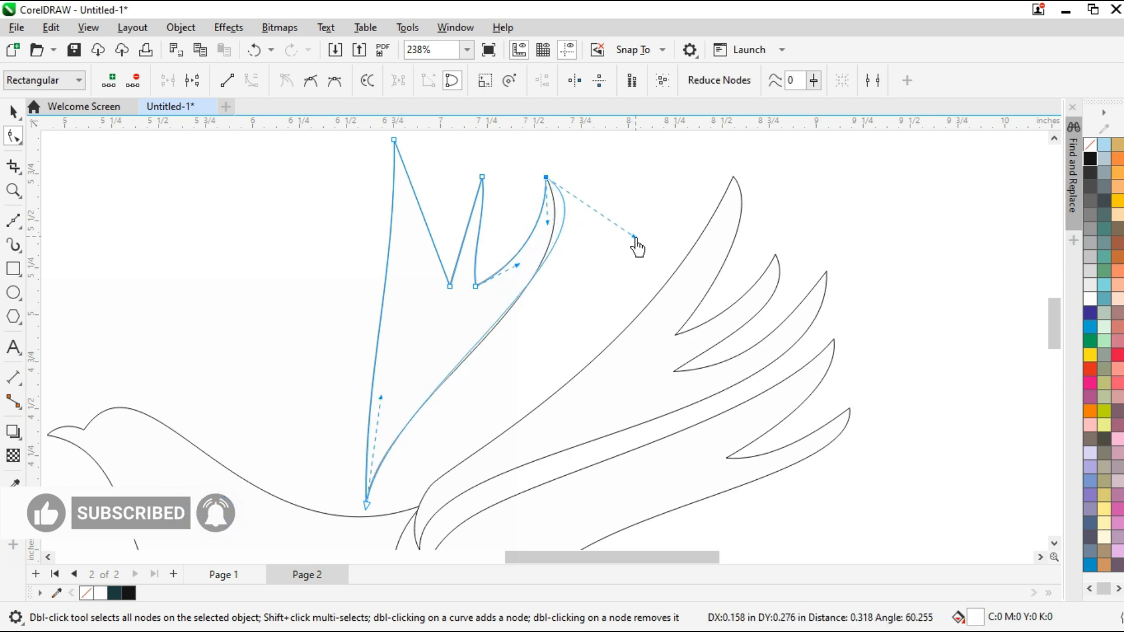
Shift the rear notch of the front wing outward, raise the middle feather's tip, and bow its outer edge
{"action": "left_click", "coordinate": [476, 287]}
{"action": "left_click_drag", "start_coordinate": [530, 264], "coordinate": [494, 289]}
{"action": "left_click_drag", "start_coordinate": [482, 181], "coordinate": [515, 171]}
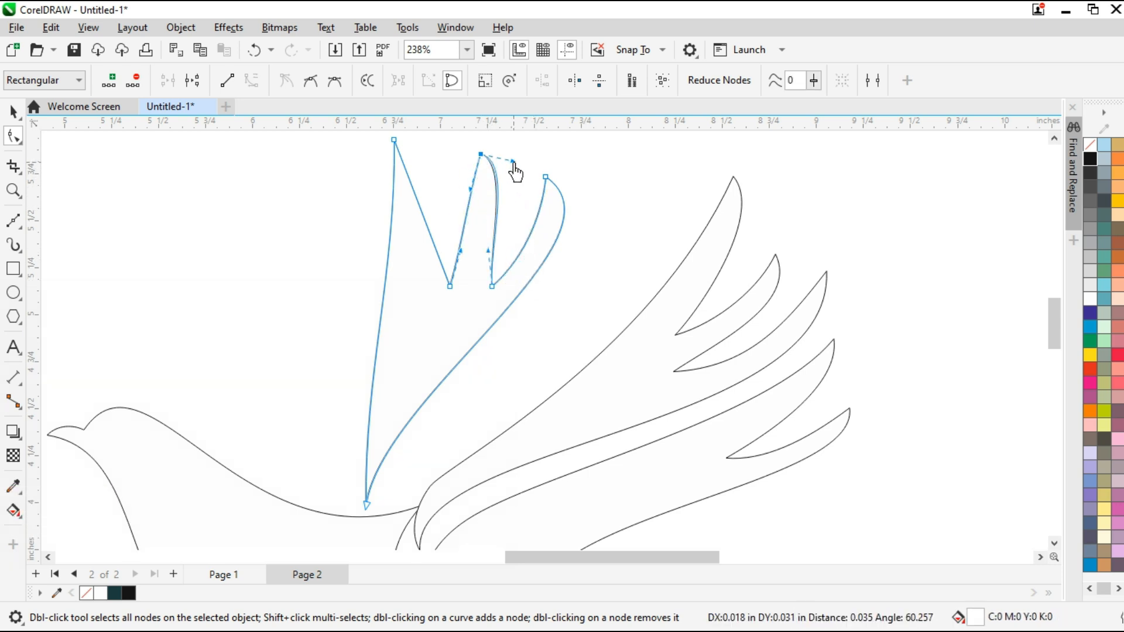
{"action": "left_click_drag", "start_coordinate": [498, 253], "coordinate": [497, 253]}
Move the front wing's first notch outward, curve the middle feather's inner edge, and reposition the tallest feather's tip
{"action": "left_click_drag", "start_coordinate": [415, 268], "coordinate": [471, 298]}
{"action": "left_click_drag", "start_coordinate": [463, 226], "coordinate": [483, 230]}
{"action": "scroll", "coordinate": [518, 331], "scroll_direction": "down", "scroll_amount": 1}
{"action": "left_click_drag", "start_coordinate": [438, 196], "coordinate": [485, 264]}
Shape the front wing's leading edge into an S-curve and bow the outer edge of the tallest feather
{"action": "scroll", "coordinate": [402, 427], "scroll_direction": "up", "scroll_amount": 1}
{"action": "left_click_drag", "start_coordinate": [402, 330], "coordinate": [351, 398]}
{"action": "scroll", "coordinate": [504, 442], "scroll_direction": "down", "scroll_amount": 1}
{"action": "left_click_drag", "start_coordinate": [527, 255], "coordinate": [538, 265]}
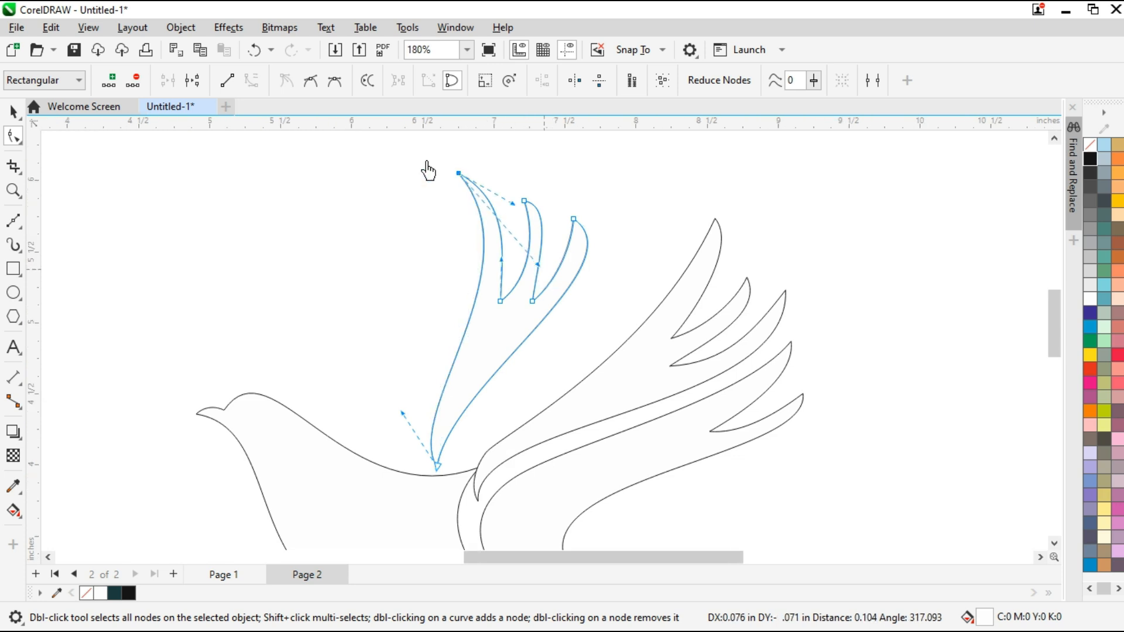
{"action": "left_click_drag", "start_coordinate": [513, 203], "coordinate": [546, 251]}
Fine-tune the front wing's middle feather curves and raise the notch beside the rearmost feather
{"action": "left_click", "coordinate": [523, 201]}
{"action": "scroll", "coordinate": [530, 199], "scroll_direction": "up", "scroll_amount": 1}
{"action": "scroll", "coordinate": [530, 215], "scroll_direction": "up", "scroll_amount": 1}
{"action": "left_click_drag", "start_coordinate": [533, 334], "coordinate": [530, 329]}
{"action": "left_click_drag", "start_coordinate": [496, 396], "coordinate": [507, 396]}
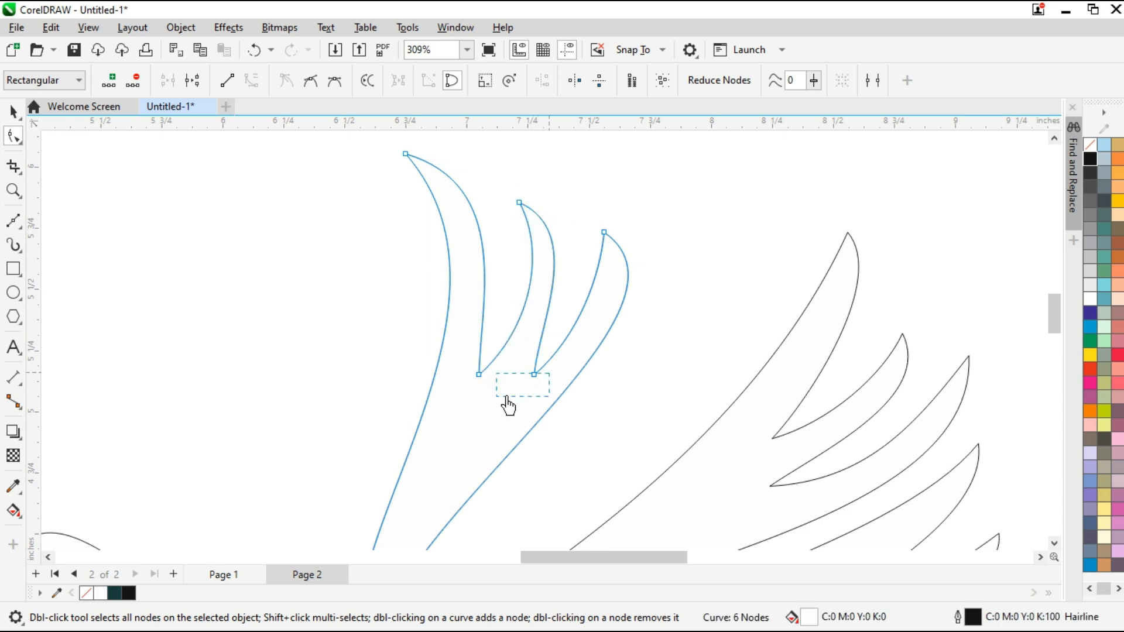
{"action": "left_click_drag", "start_coordinate": [545, 331], "coordinate": [549, 329]}
{"action": "left_click_drag", "start_coordinate": [534, 374], "coordinate": [544, 342]}
Move the rearmost feather's tip slightly inward and adjust the handles of the curves meeting at it
{"action": "left_click", "coordinate": [603, 233]}
{"action": "left_click_drag", "start_coordinate": [603, 232], "coordinate": [592, 233]}
{"action": "left_click_drag", "start_coordinate": [706, 311], "coordinate": [710, 301]}
{"action": "left_click_drag", "start_coordinate": [571, 357], "coordinate": [576, 361]}
Add a node at the front wing's lower end, adjust the narrow base around it, and deselect the wing
{"action": "scroll", "coordinate": [655, 312], "scroll_direction": "down", "scroll_amount": 1}
{"action": "left_click", "coordinate": [511, 485]}
{"action": "left_click_drag", "start_coordinate": [521, 415], "coordinate": [544, 409]}
{"action": "scroll", "coordinate": [520, 307], "scroll_direction": "down", "scroll_amount": 1}
{"action": "scroll", "coordinate": [517, 433], "scroll_direction": "up", "scroll_amount": 8}
{"action": "left_click", "coordinate": [531, 396]}
{"action": "scroll", "coordinate": [524, 391], "scroll_direction": "up", "scroll_amount": 2}
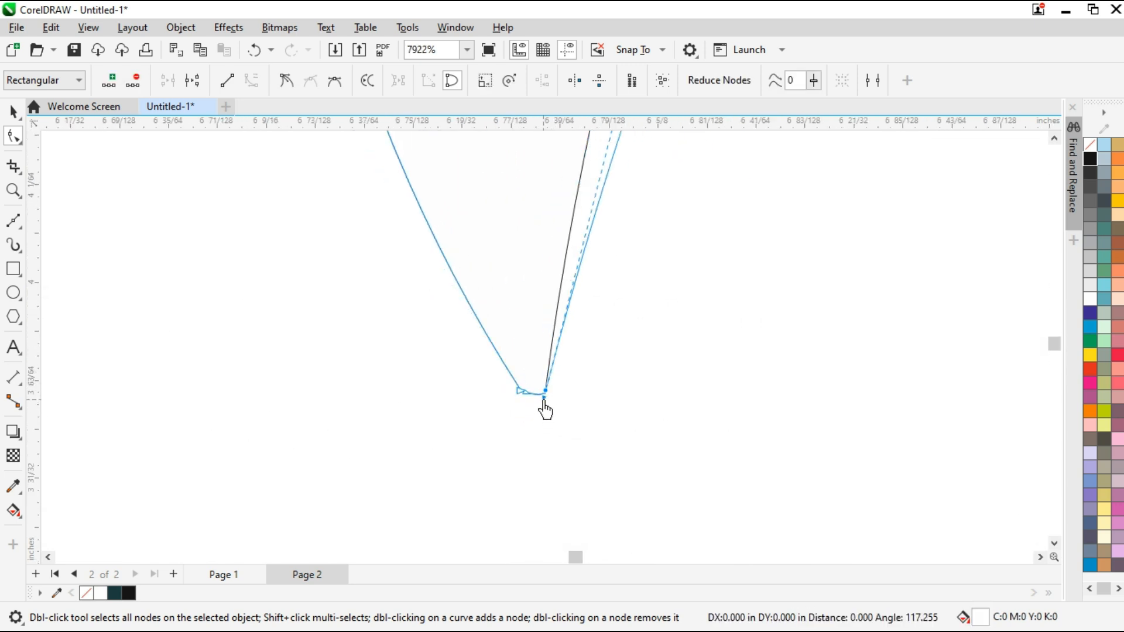
{"action": "scroll", "coordinate": [490, 431], "scroll_direction": "down", "scroll_amount": 4}
{"action": "scroll", "coordinate": [640, 318], "scroll_direction": "down", "scroll_amount": 3}
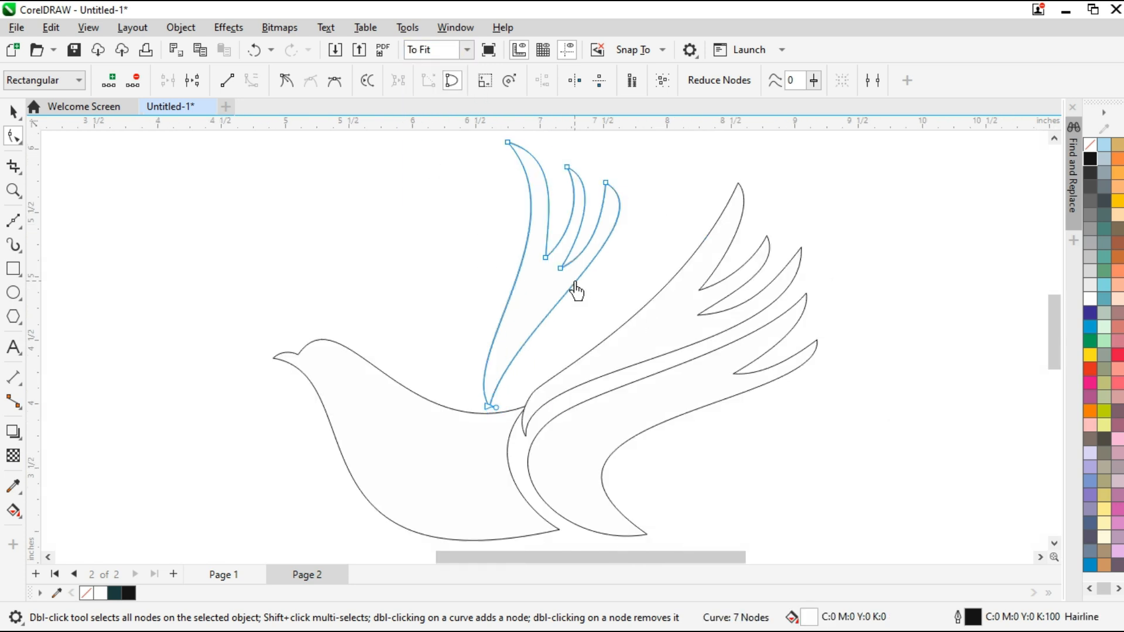
{"action": "left_click", "coordinate": [13, 112]}
{"action": "left_click", "coordinate": [266, 238]}
Draw a closed narrow Bézier triangle between the front and rear wings, and delete the extra corner near its upper tip
{"action": "scroll", "coordinate": [597, 386], "scroll_direction": "up", "scroll_amount": 1}
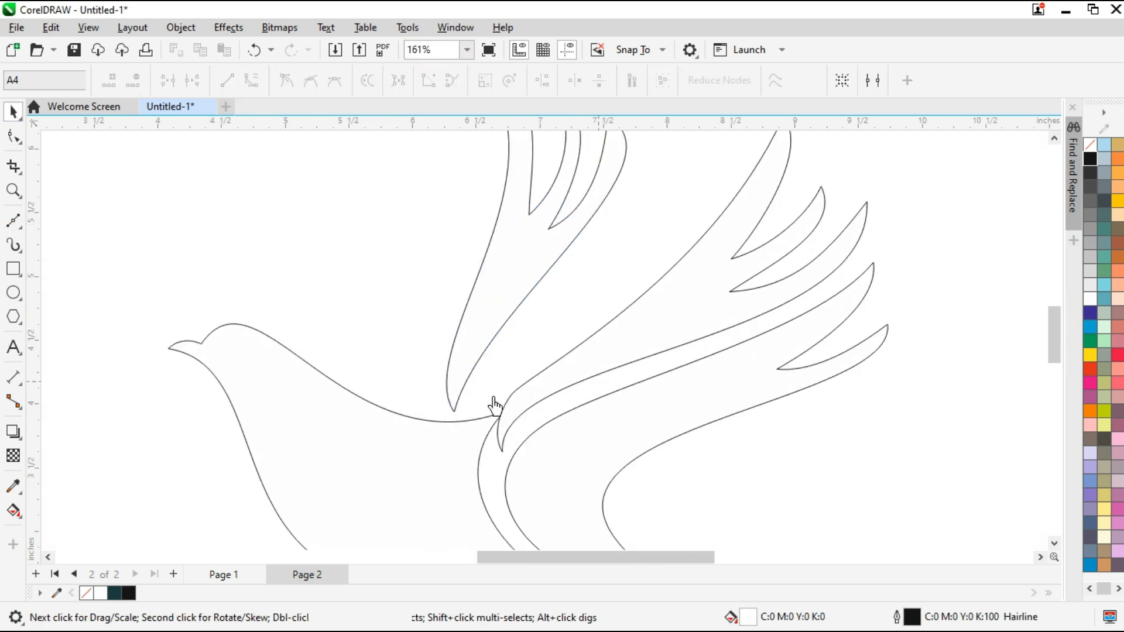
{"action": "key", "text": "space"}
{"action": "left_click", "coordinate": [636, 160]}
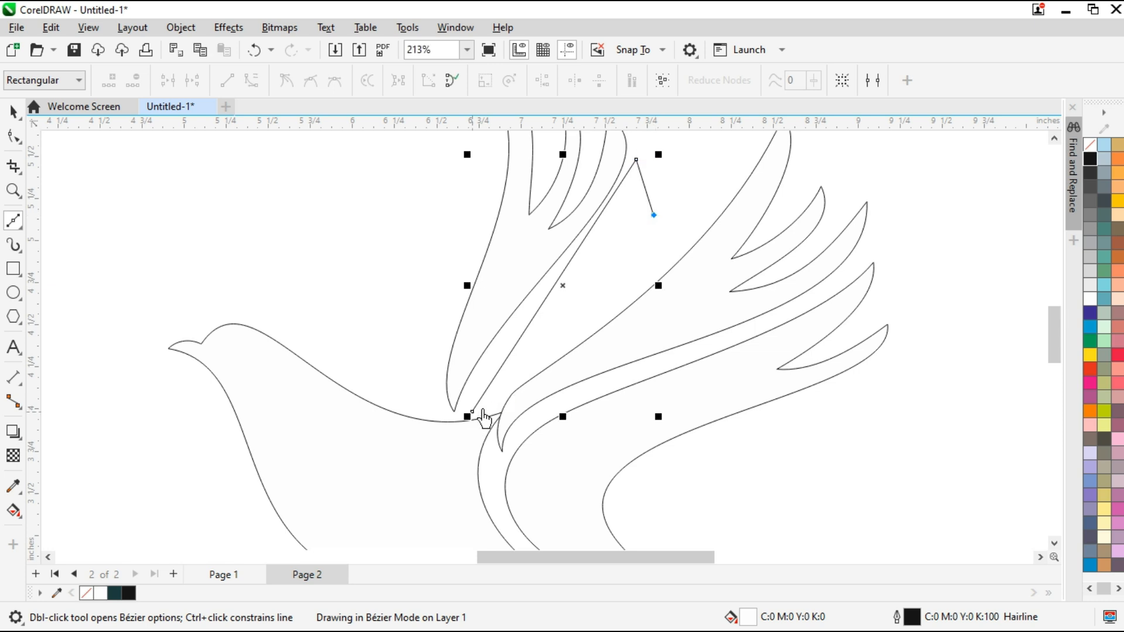
{"action": "left_click", "coordinate": [13, 136]}
{"action": "left_click_drag", "start_coordinate": [693, 347], "coordinate": [705, 312]}
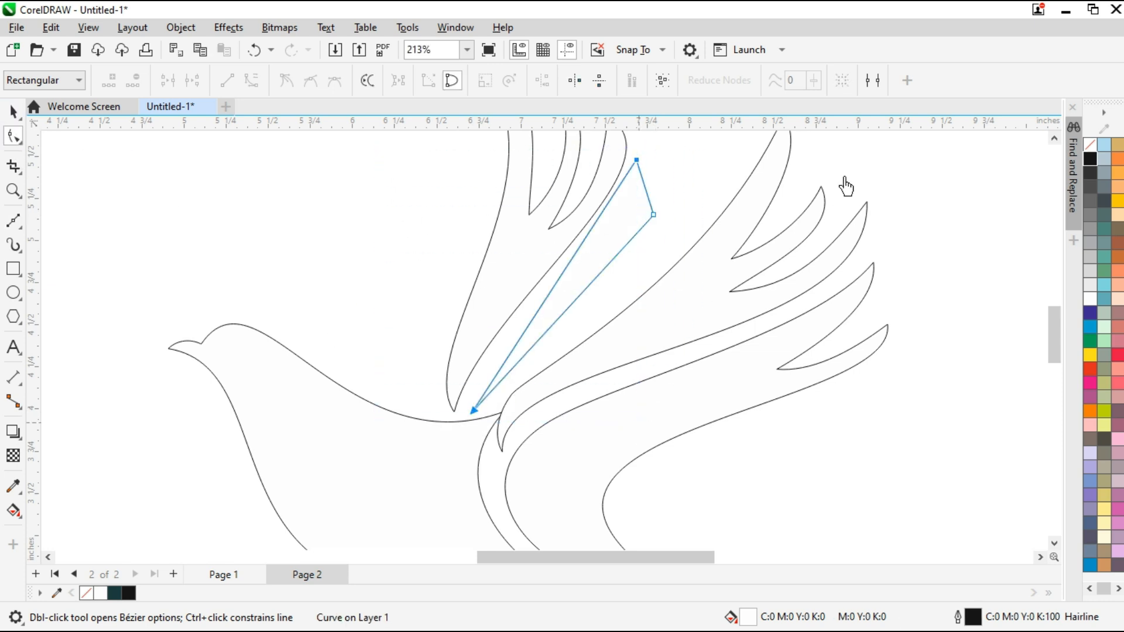
{"action": "scroll", "coordinate": [845, 183], "scroll_direction": "up", "scroll_amount": 1}
{"action": "left_click_drag", "start_coordinate": [625, 222], "coordinate": [631, 203]}
{"action": "key", "text": "Delete"}
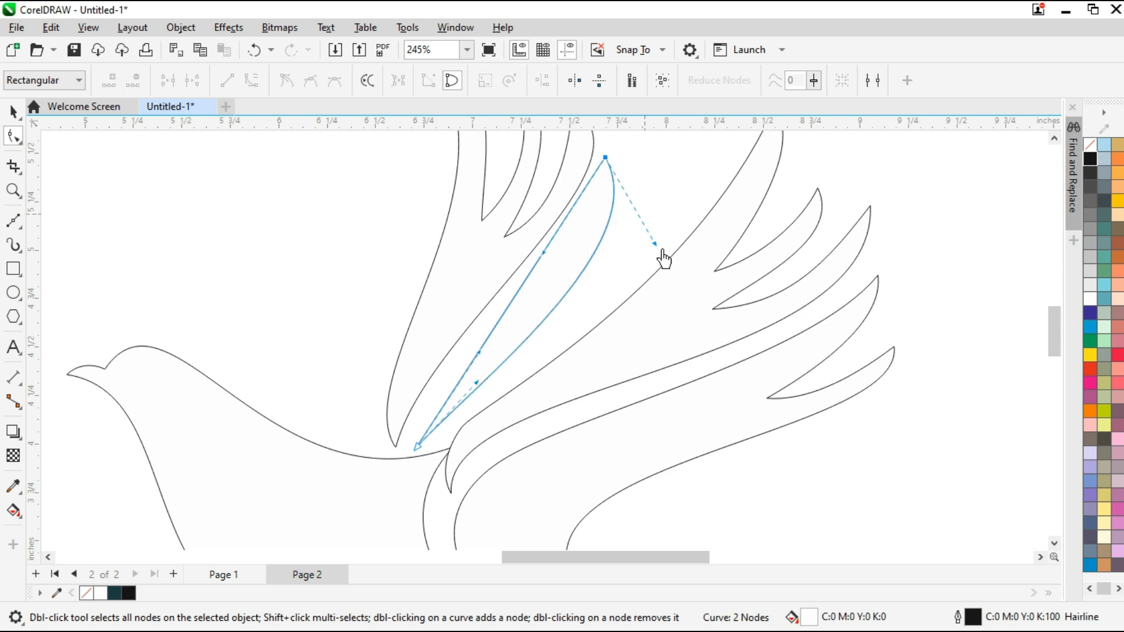
Curve both long edges of the new feather, bowing its outer edge widely near the upper tip
{"action": "left_click_drag", "start_coordinate": [657, 247], "coordinate": [683, 222]}
{"action": "left_click_drag", "start_coordinate": [478, 475], "coordinate": [479, 473]}
{"action": "left_click_drag", "start_coordinate": [437, 370], "coordinate": [611, 258]}
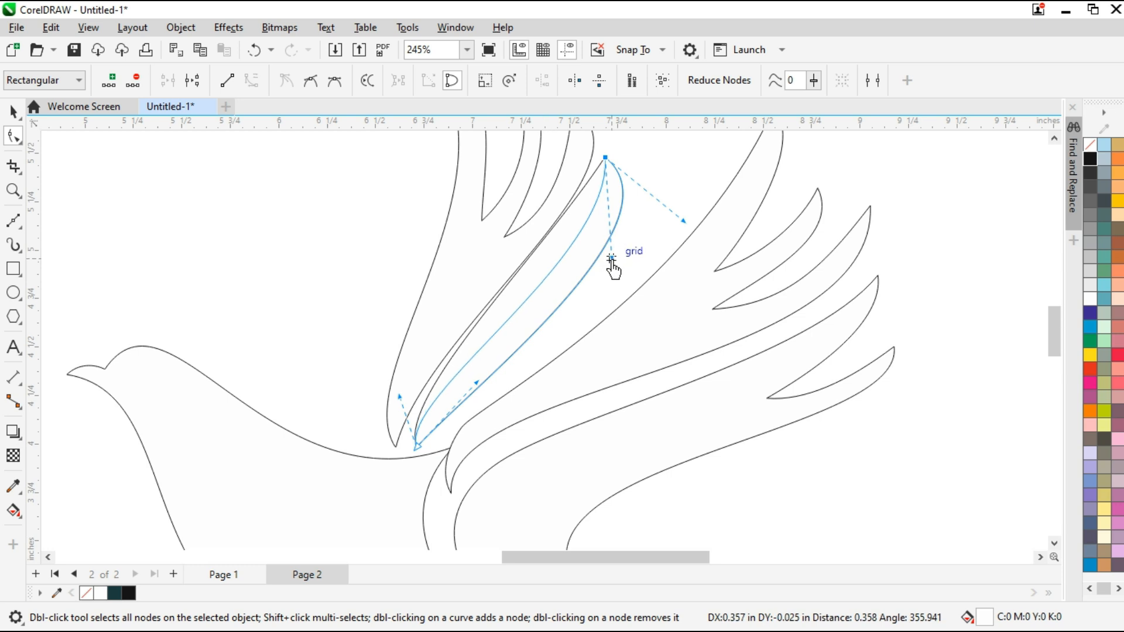
{"action": "left_click_drag", "start_coordinate": [683, 222], "coordinate": [711, 220]}
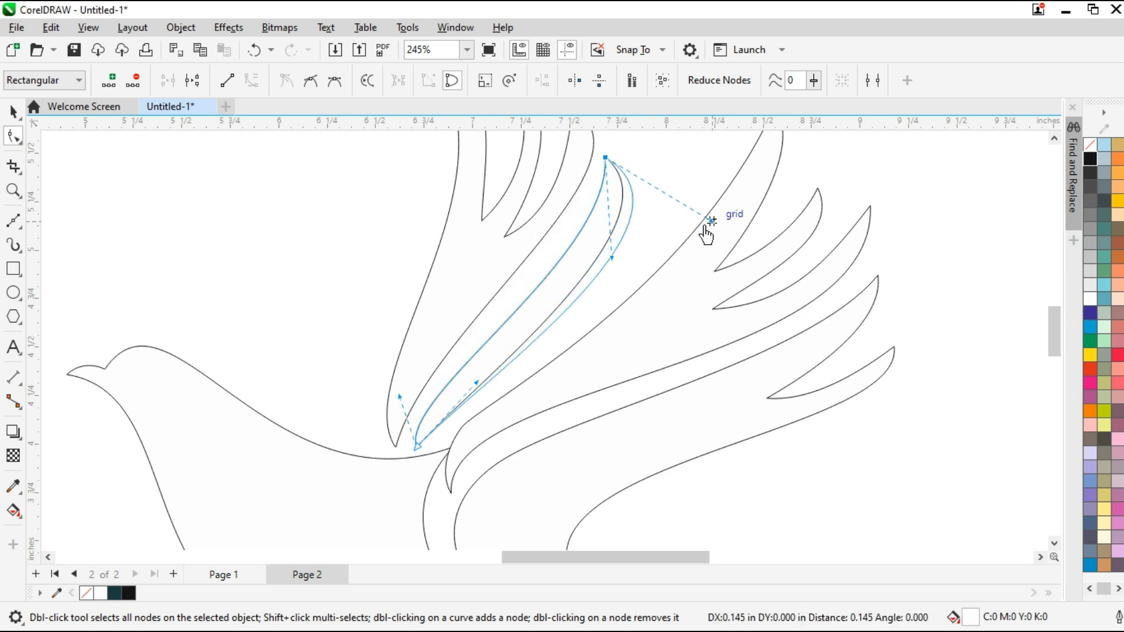
{"action": "left_click_drag", "start_coordinate": [471, 380], "coordinate": [445, 374]}
Adjust the curve handles at the new feather's base, just above the bird's back, to narrow its lower end
{"action": "scroll", "coordinate": [566, 324], "scroll_direction": "down", "scroll_amount": 1}
{"action": "scroll", "coordinate": [468, 413], "scroll_direction": "up", "scroll_amount": 3}
{"action": "left_click_drag", "start_coordinate": [506, 193], "coordinate": [409, 246]}
{"action": "scroll", "coordinate": [582, 356], "scroll_direction": "down", "scroll_amount": 2}
{"action": "scroll", "coordinate": [537, 371], "scroll_direction": "up", "scroll_amount": 2}
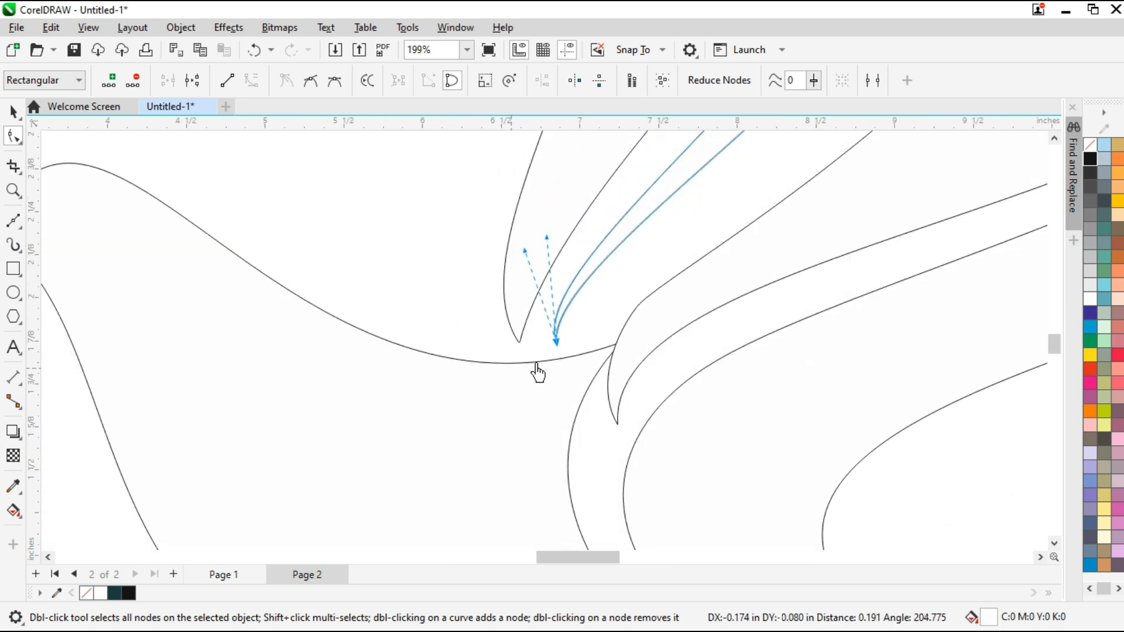
{"action": "left_click_drag", "start_coordinate": [587, 317], "coordinate": [552, 328]}
{"action": "scroll", "coordinate": [529, 416], "scroll_direction": "down", "scroll_amount": 5}
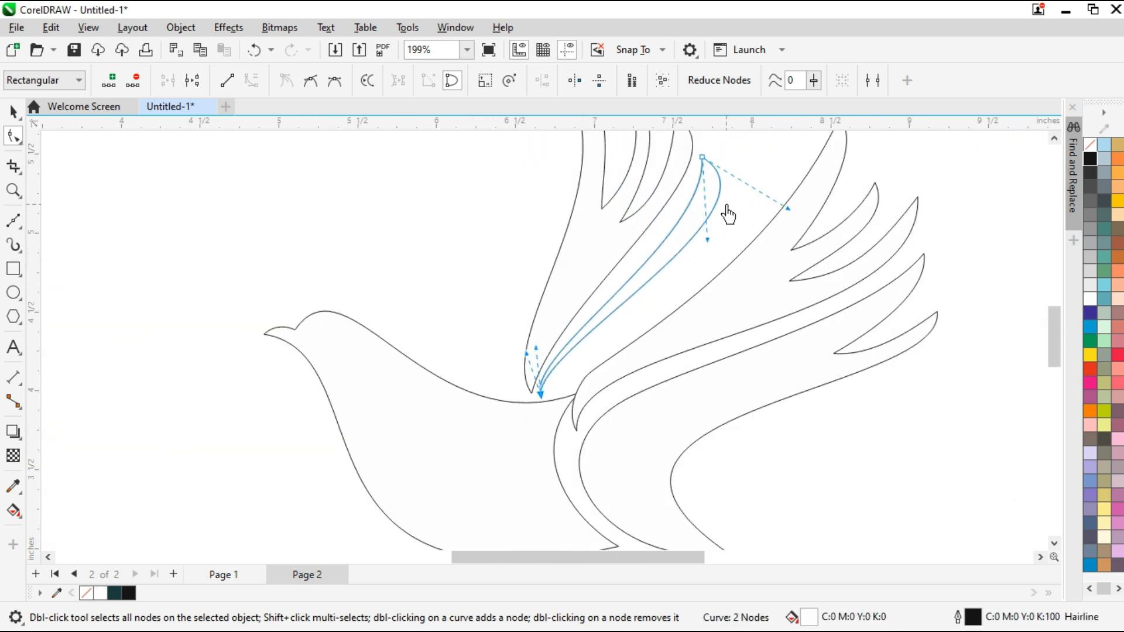
Refine the new feather's inner edge and base handles, and move its upper tip slightly downward
{"action": "scroll", "coordinate": [715, 201], "scroll_direction": "up", "scroll_amount": 1}
{"action": "left_click_drag", "start_coordinate": [701, 258], "coordinate": [715, 261]}
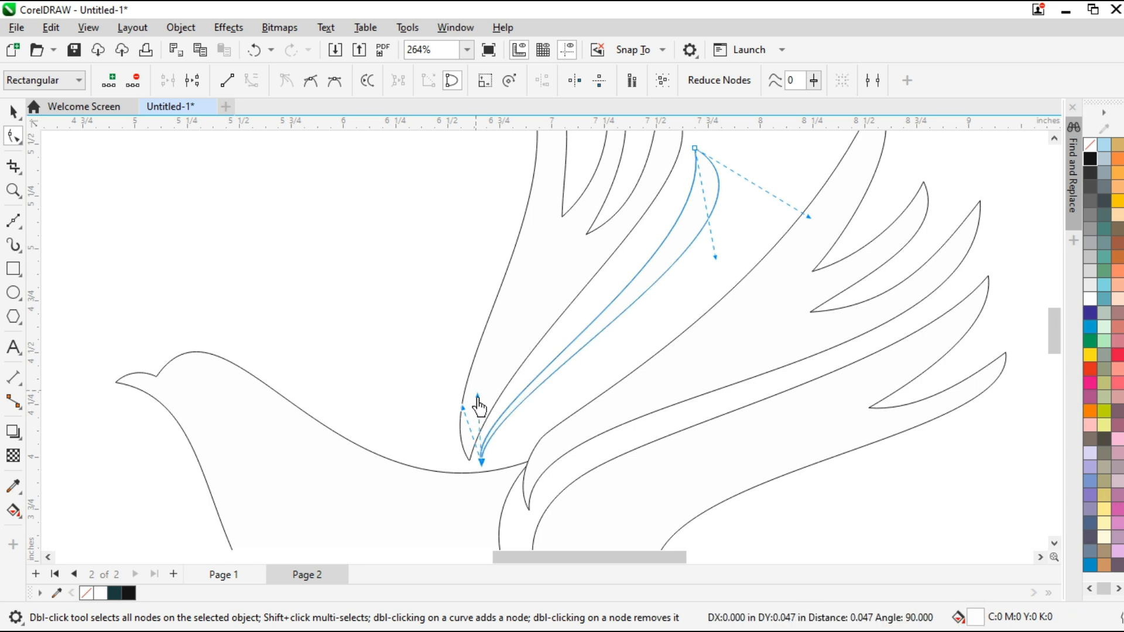
{"action": "left_click_drag", "start_coordinate": [464, 410], "coordinate": [461, 386]}
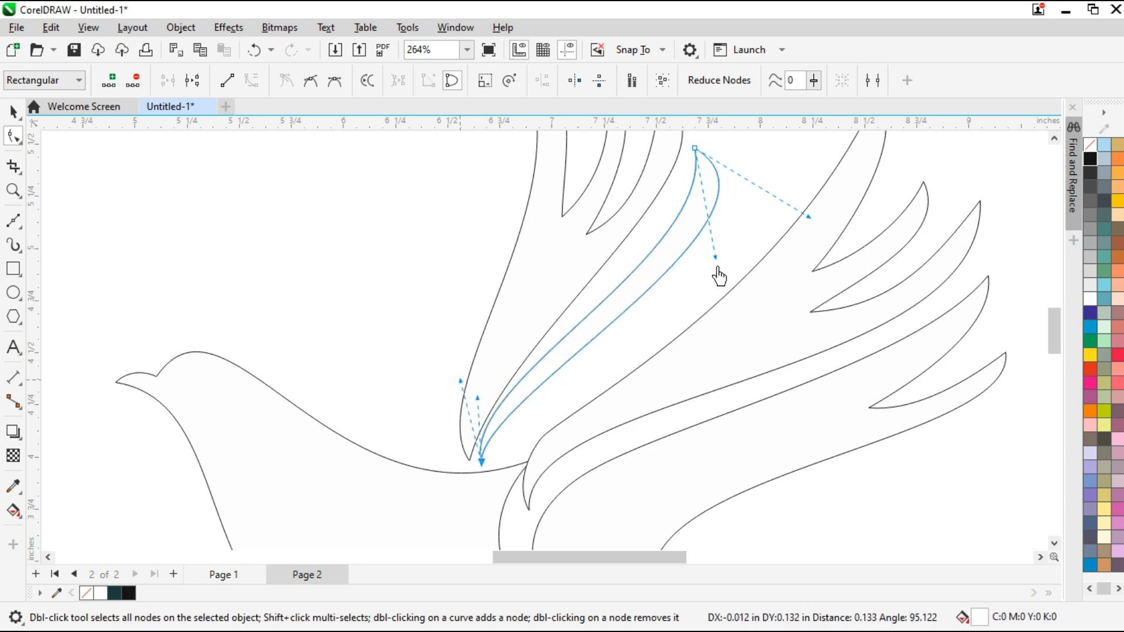
{"action": "scroll", "coordinate": [718, 268], "scroll_direction": "down", "scroll_amount": 2}
{"action": "left_click_drag", "start_coordinate": [684, 221], "coordinate": [688, 225]}
{"action": "left_click_drag", "start_coordinate": [757, 265], "coordinate": [764, 273]}
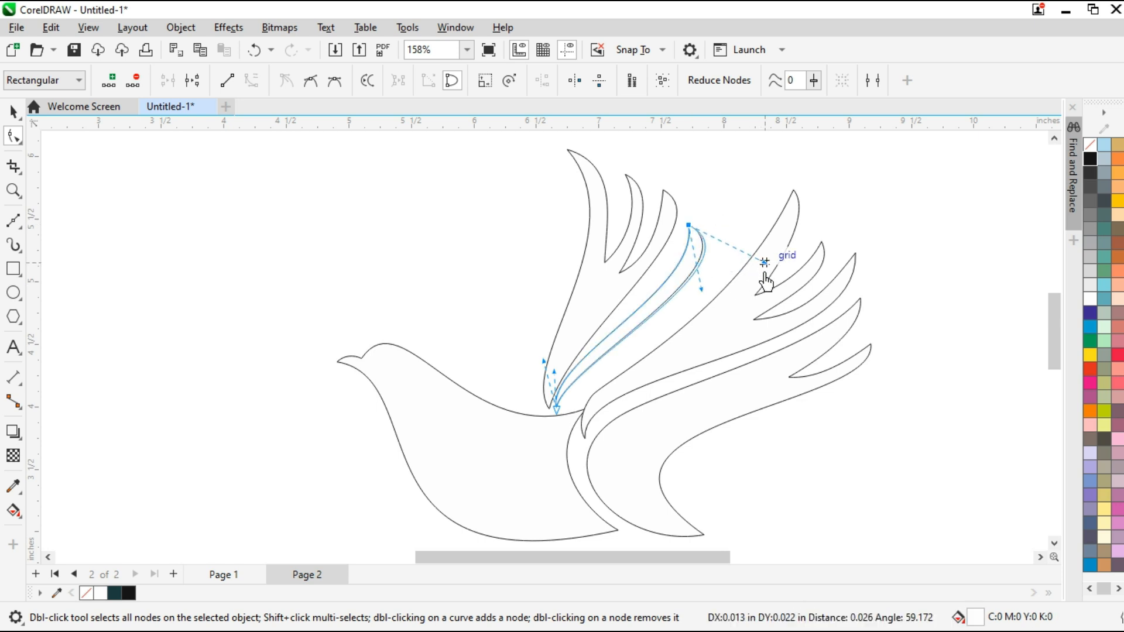
{"action": "left_click_drag", "start_coordinate": [550, 353], "coordinate": [543, 361]}
Rebalance the tip and base handles of the new feather to give its inner edge an S-curve and widen its upper part
{"action": "scroll", "coordinate": [577, 409], "scroll_direction": "up", "scroll_amount": 2}
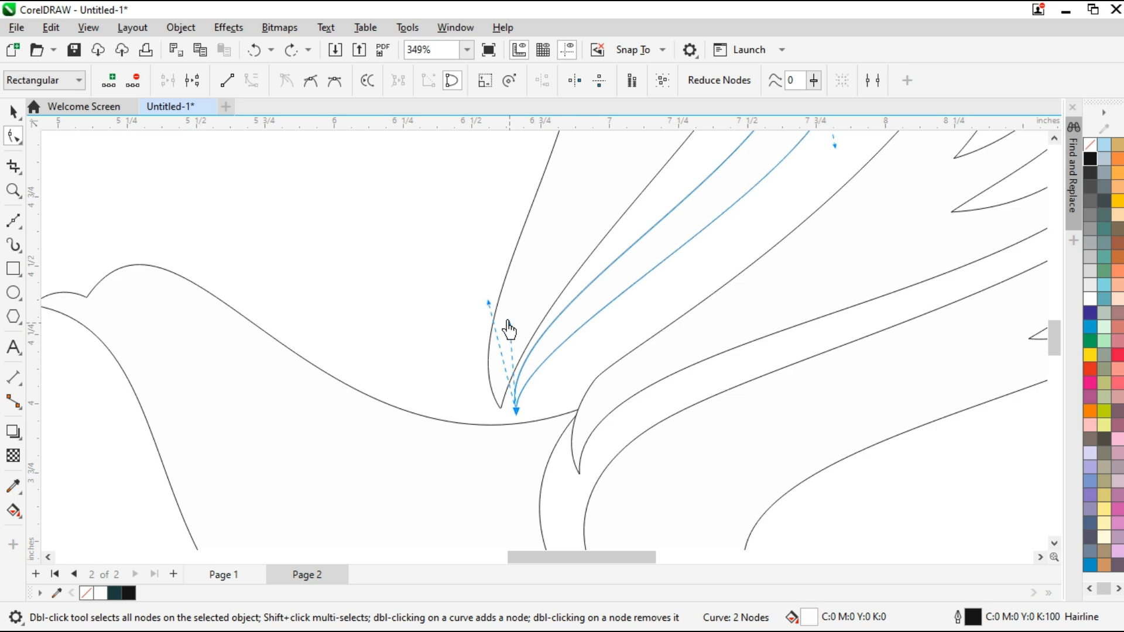
{"action": "left_click_drag", "start_coordinate": [508, 323], "coordinate": [494, 313]}
{"action": "scroll", "coordinate": [480, 348], "scroll_direction": "down", "scroll_amount": 2}
{"action": "left_click_drag", "start_coordinate": [685, 226], "coordinate": [698, 223]}
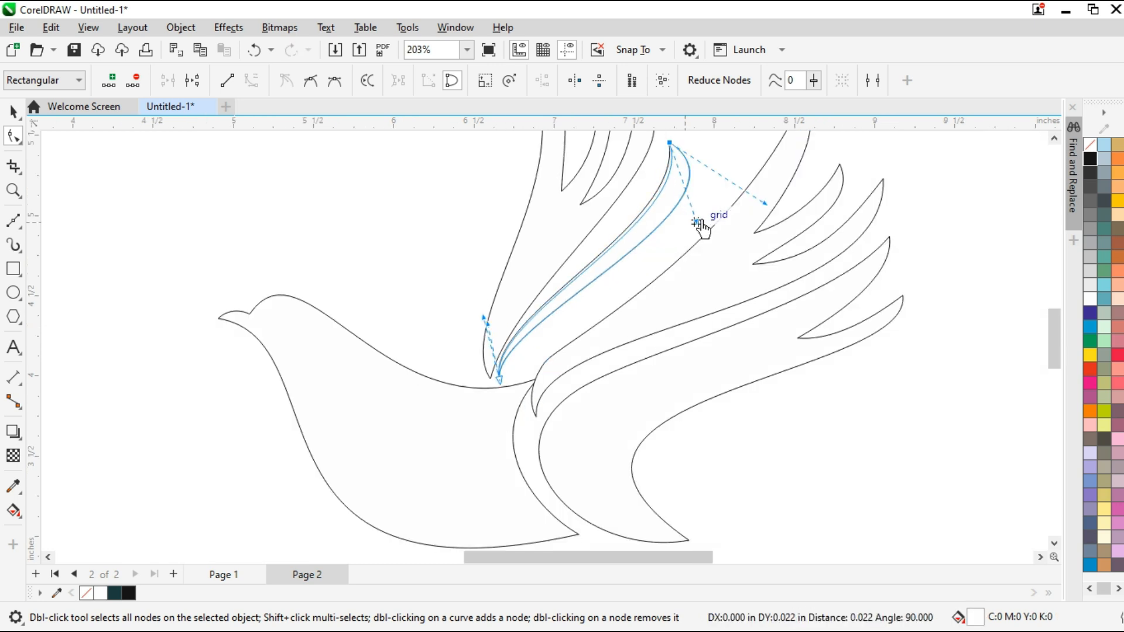
{"action": "left_click_drag", "start_coordinate": [485, 320], "coordinate": [492, 285]}
{"action": "left_click_drag", "start_coordinate": [697, 223], "coordinate": [674, 236]}
{"action": "mouse_move", "coordinate": [765, 204]}
{"action": "left_mouse_down"}
{"action": "mouse_move", "coordinate": [775, 194]}
{"action": "mouse_move", "coordinate": [779, 214]}
{"action": "left_mouse_up"}
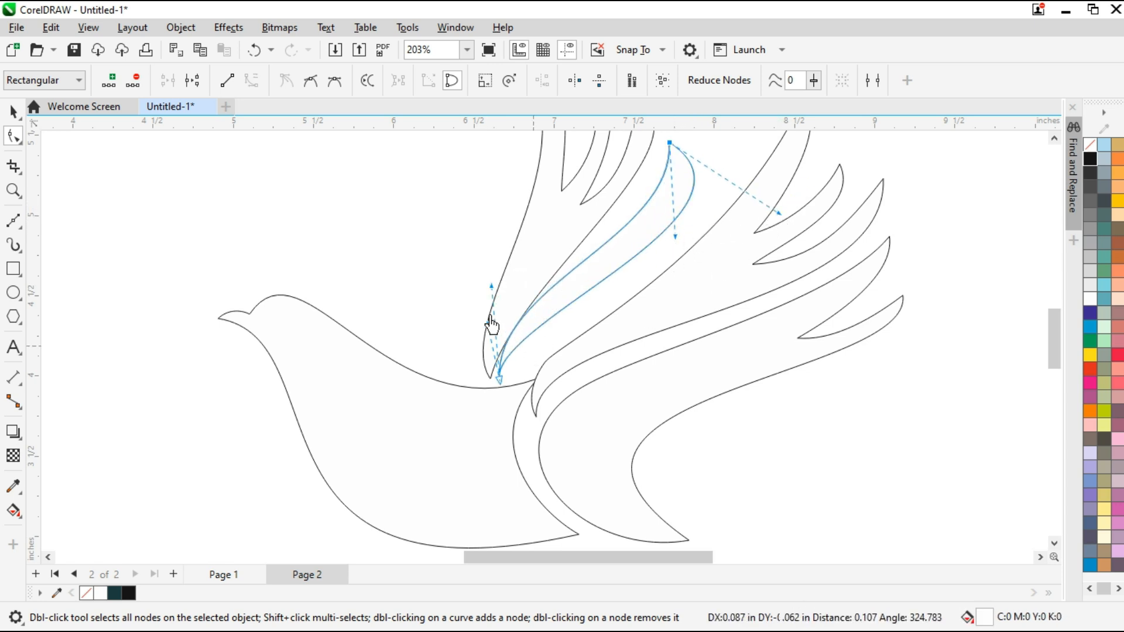
{"action": "left_click_drag", "start_coordinate": [488, 323], "coordinate": [489, 318]}
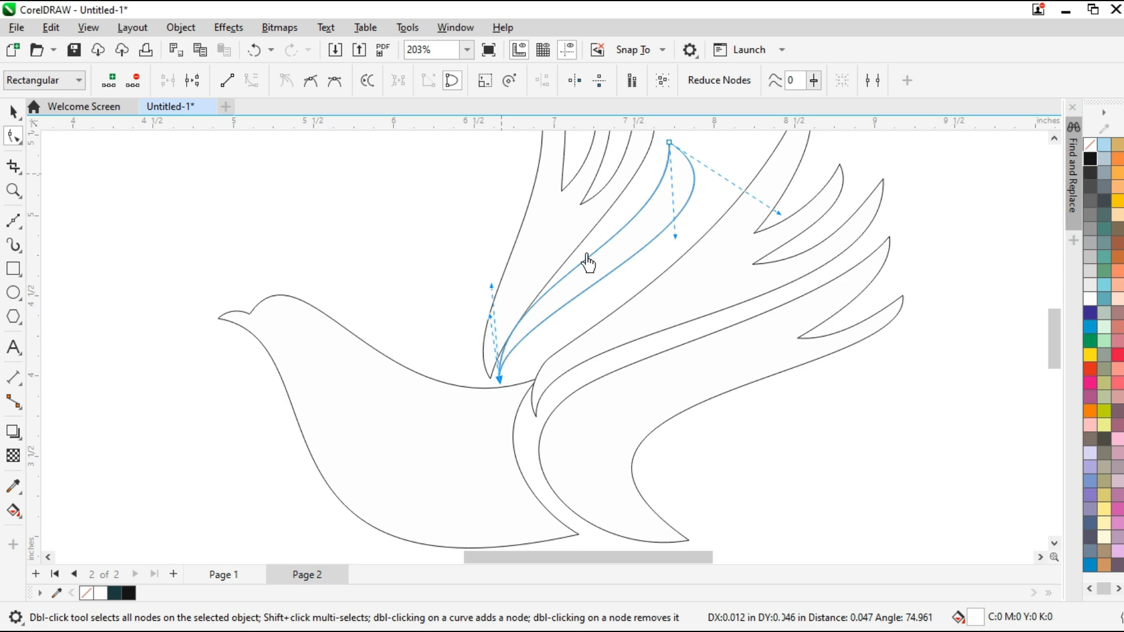
Check the new feather against the whole bird and nudge it slightly into place between the two wings
{"action": "scroll", "coordinate": [762, 258], "scroll_direction": "down", "scroll_amount": 3}
{"action": "scroll", "coordinate": [677, 280], "scroll_direction": "up", "scroll_amount": 2}
{"action": "left_click", "coordinate": [675, 265]}
{"action": "left_click_drag", "start_coordinate": [769, 328], "coordinate": [759, 339]}
{"action": "left_click", "coordinate": [19, 118]}
{"action": "left_click", "coordinate": [111, 111]}
{"action": "left_click", "coordinate": [319, 249]}
{"action": "scroll", "coordinate": [311, 243], "scroll_direction": "down", "scroll_amount": 1}
{"action": "scroll", "coordinate": [550, 377], "scroll_direction": "up", "scroll_amount": 2}
{"action": "left_click_drag", "start_coordinate": [408, 353], "coordinate": [419, 355]}
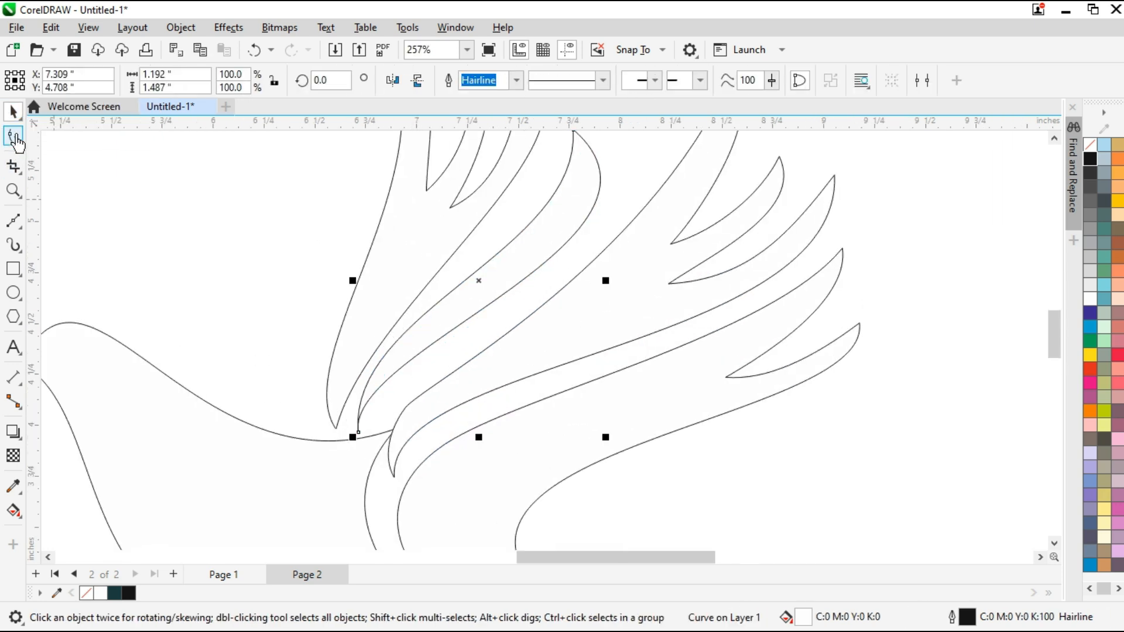
Reshape the new feather's base into a curved, hooked point like the front wing's base
{"action": "left_click", "coordinate": [16, 137]}
{"action": "scroll", "coordinate": [339, 415], "scroll_direction": "up", "scroll_amount": 4}
{"action": "left_click_drag", "start_coordinate": [371, 468], "coordinate": [437, 419]}
{"action": "scroll", "coordinate": [450, 434], "scroll_direction": "down", "scroll_amount": 2}
{"action": "left_click_drag", "start_coordinate": [396, 211], "coordinate": [517, 386]}
{"action": "scroll", "coordinate": [518, 386], "scroll_direction": "down", "scroll_amount": 1}
{"action": "left_click_drag", "start_coordinate": [442, 200], "coordinate": [401, 275]}
{"action": "left_click", "coordinate": [14, 114]}
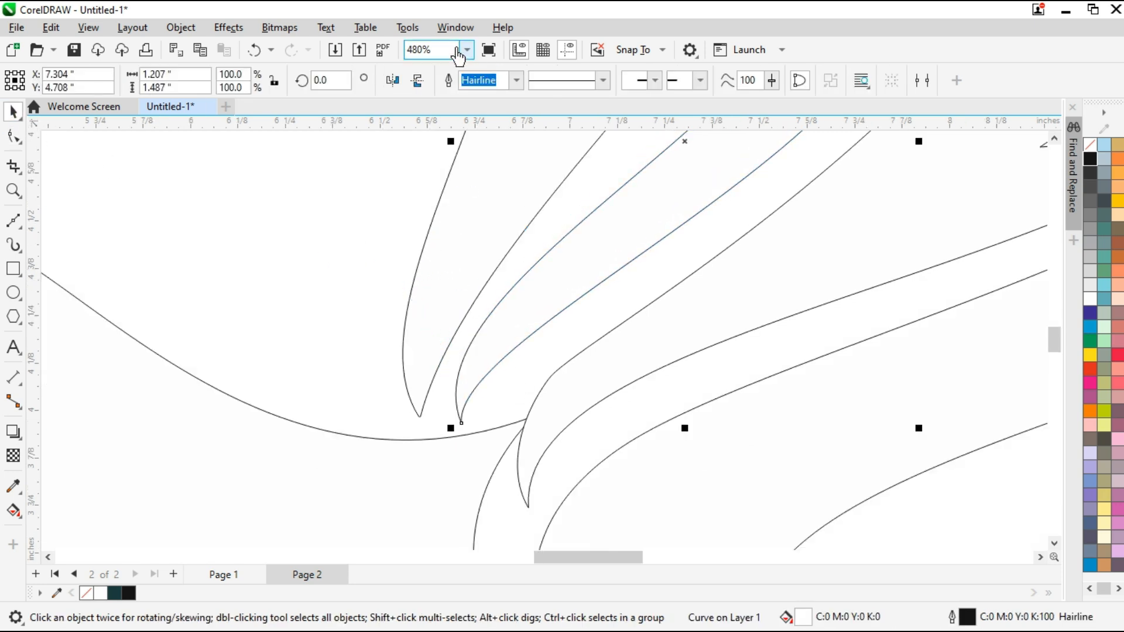
Draw a closed two-pronged Bézier tail outline from the belly out beneath the bird, and select all its nodes
{"action": "left_click", "coordinate": [465, 51]}
{"action": "left_click", "coordinate": [440, 72]}
{"action": "left_click_drag", "start_coordinate": [1052, 338], "coordinate": [1047, 375]}
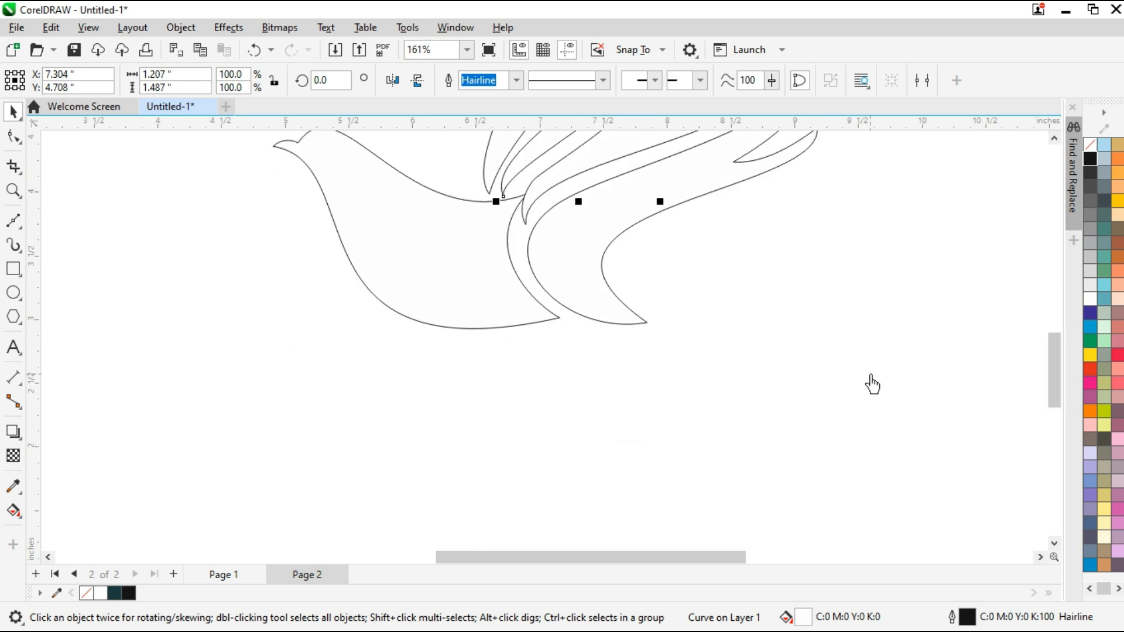
{"action": "left_click", "coordinate": [13, 221]}
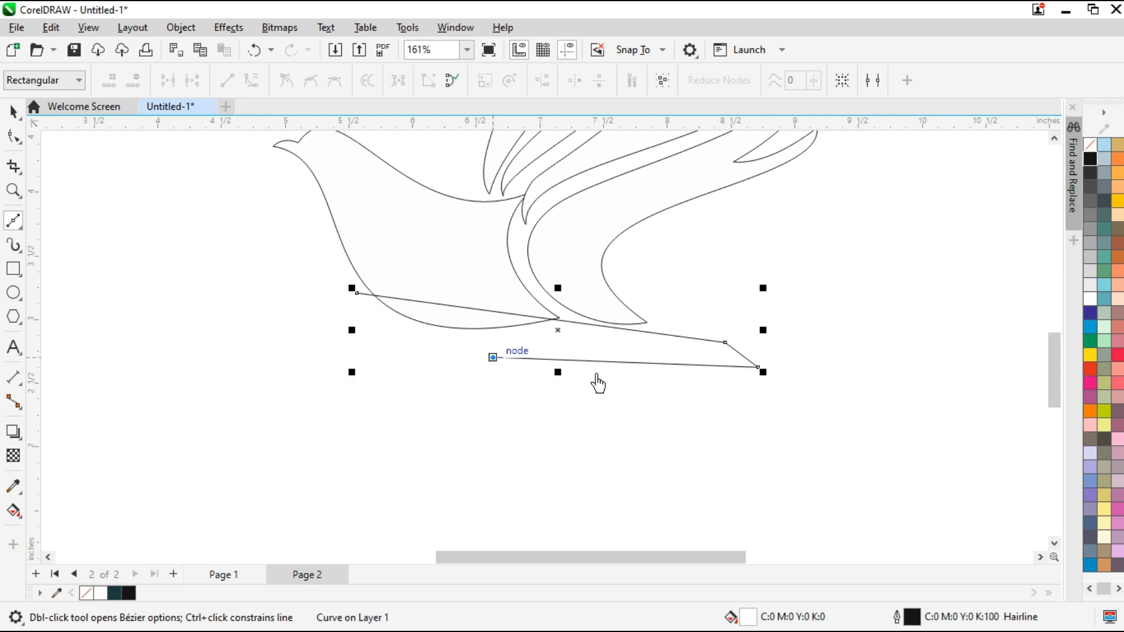
{"action": "left_click", "coordinate": [787, 391]}
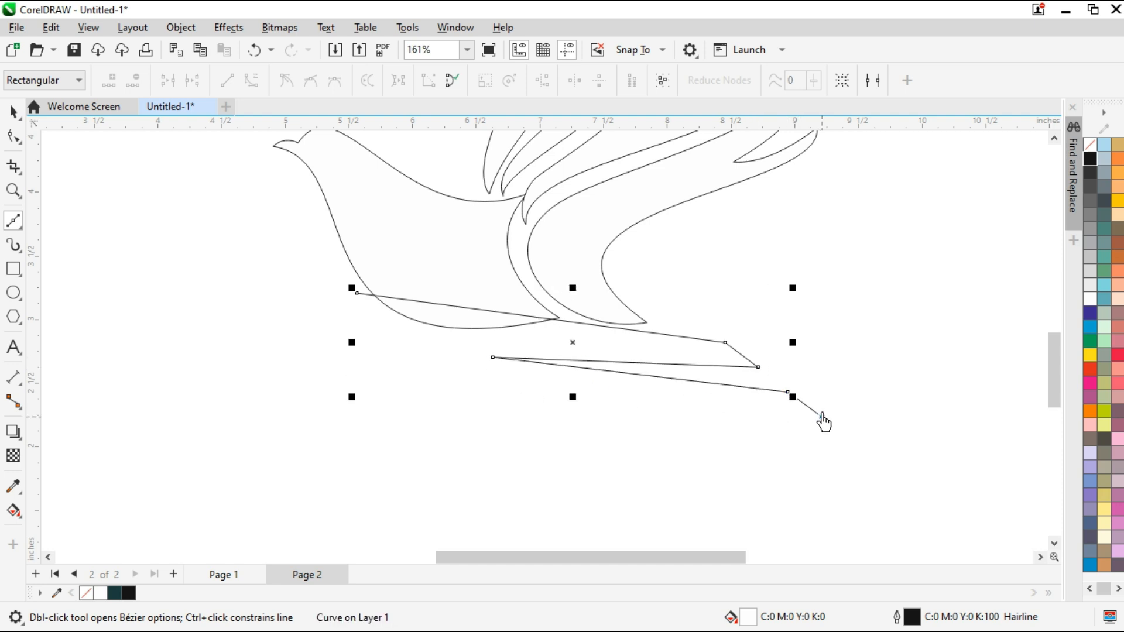
{"action": "left_click", "coordinate": [475, 367]}
{"action": "left_click", "coordinate": [359, 310]}
{"action": "left_click", "coordinate": [14, 136]}
{"action": "left_click_drag", "start_coordinate": [308, 271], "coordinate": [837, 446]}
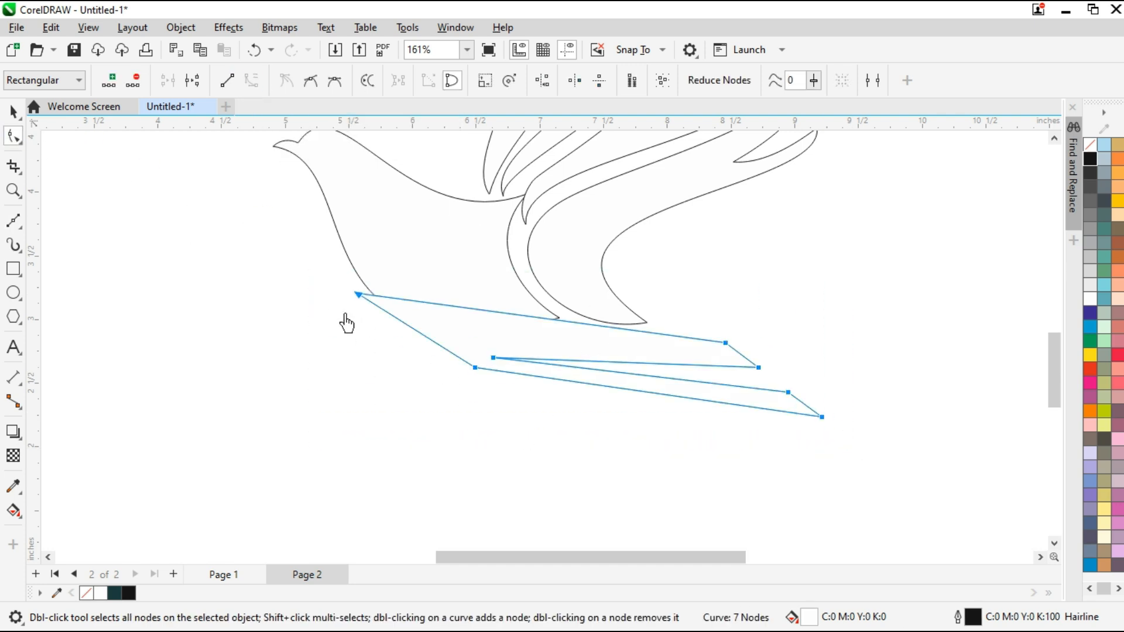
Bow the tail's upper edge below the belly, lower every node except the front tip, and curve the front lower edge
{"action": "left_click", "coordinate": [476, 369]}
{"action": "left_click_drag", "start_coordinate": [561, 321], "coordinate": [554, 342]}
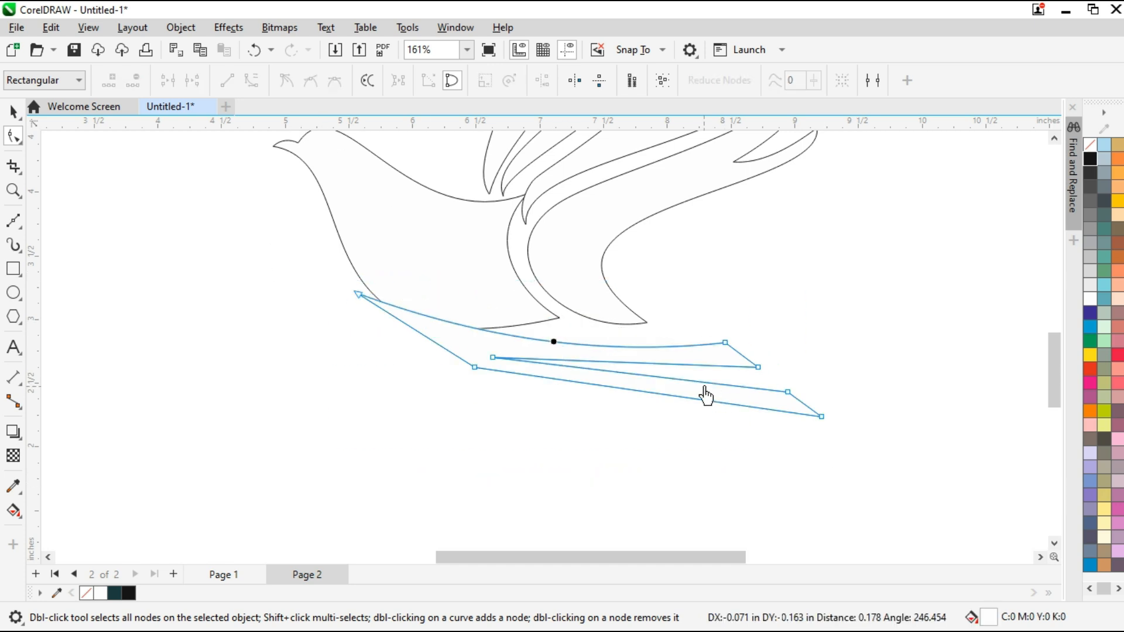
{"action": "left_click_drag", "start_coordinate": [822, 417], "coordinate": [822, 441]}
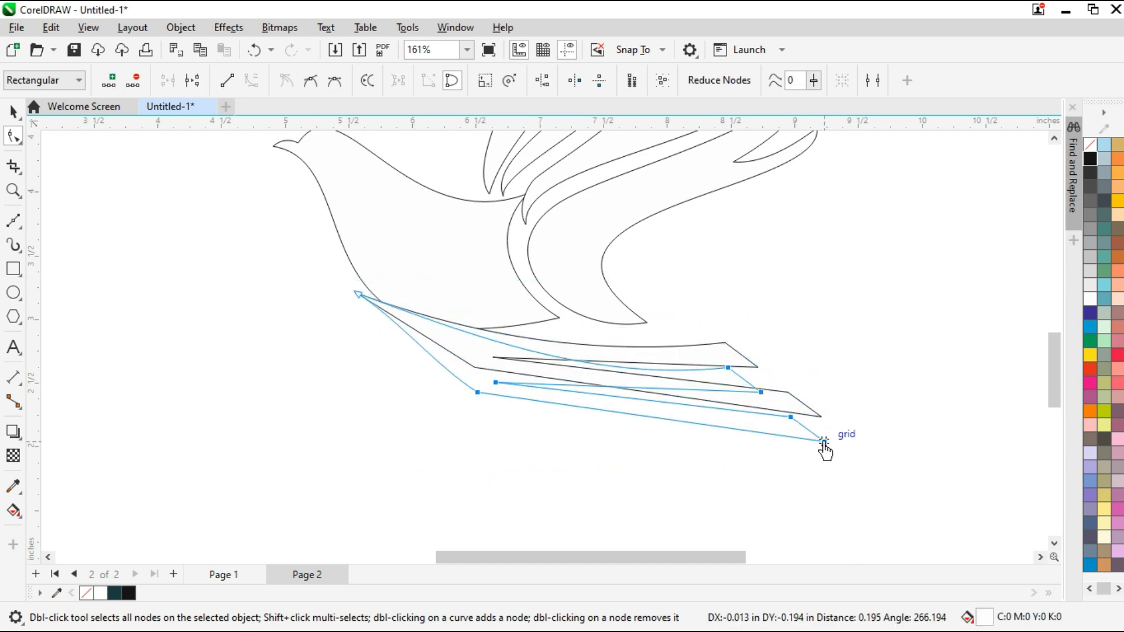
{"action": "left_click_drag", "start_coordinate": [468, 333], "coordinate": [390, 341]}
{"action": "key", "text": "ctrl+z"}
{"action": "key", "text": "ctrl+z"}
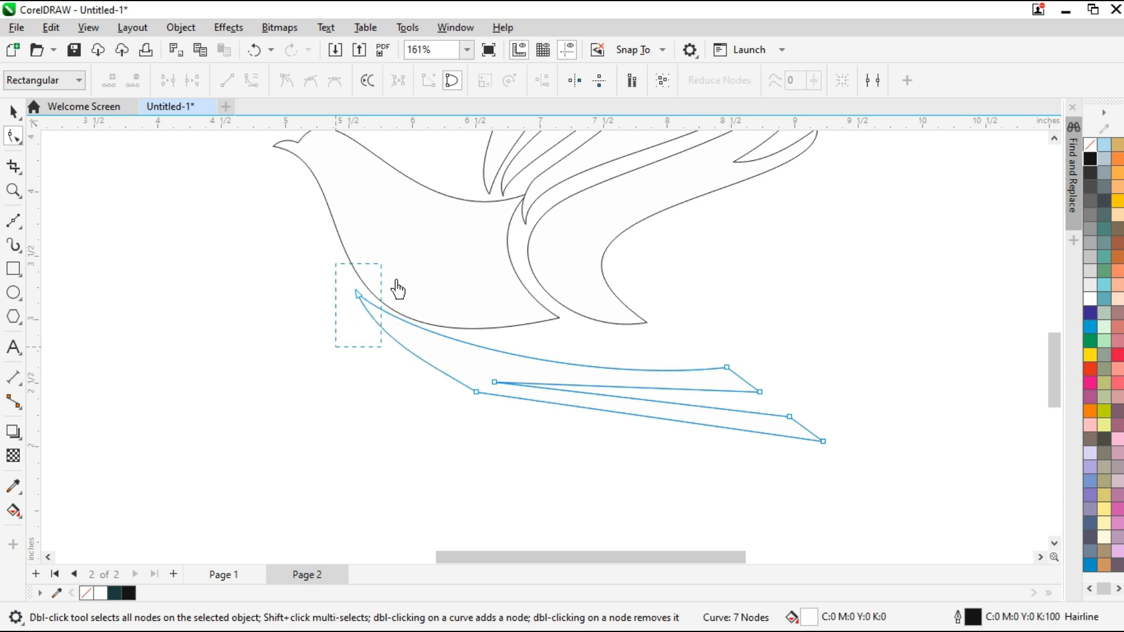
Shape the tail's upper edge into a gentle S-curve that follows the belly and arches toward the upper prong
{"action": "left_click_drag", "start_coordinate": [592, 382], "coordinate": [645, 343]}
{"action": "left_click_drag", "start_coordinate": [416, 342], "coordinate": [414, 367]}
{"action": "left_click_drag", "start_coordinate": [666, 354], "coordinate": [667, 334]}
{"action": "scroll", "coordinate": [770, 393], "scroll_direction": "up", "scroll_amount": 1}
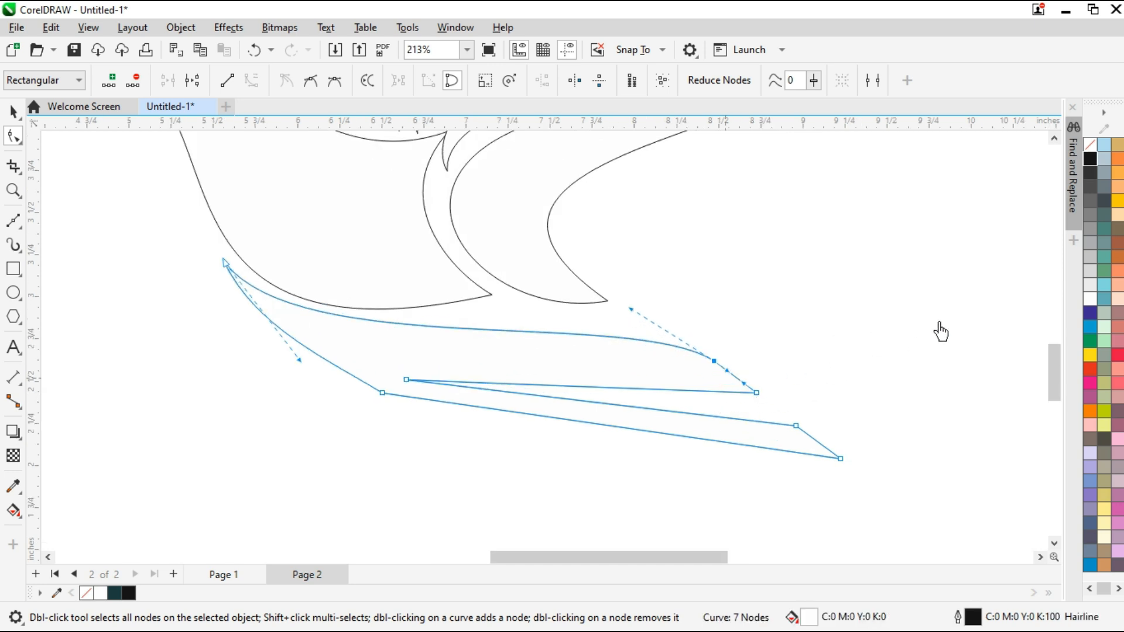
Extend both tail prongs outward and downward, refine the upper edge's arch, and lower the upper prong's tip
{"action": "left_click_drag", "start_coordinate": [939, 322], "coordinate": [565, 533]}
{"action": "scroll", "coordinate": [527, 440], "scroll_direction": "down", "scroll_amount": 1}
{"action": "left_click_drag", "start_coordinate": [768, 455], "coordinate": [849, 481]}
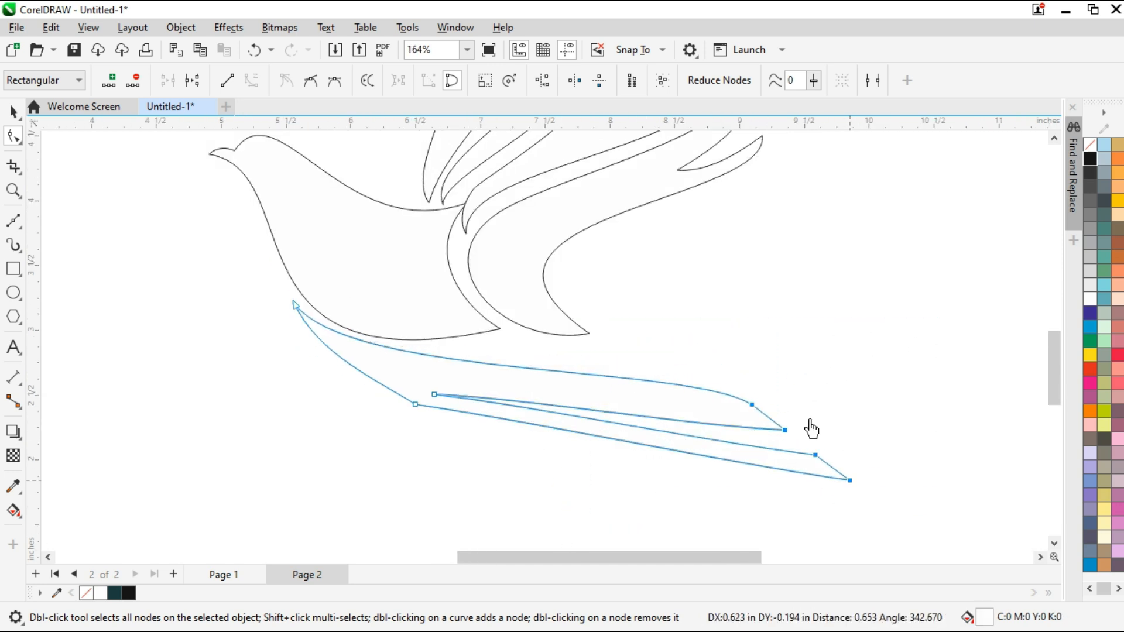
{"action": "left_click_drag", "start_coordinate": [696, 379], "coordinate": [710, 351]}
{"action": "left_click_drag", "start_coordinate": [352, 380], "coordinate": [344, 397]}
{"action": "left_click_drag", "start_coordinate": [784, 431], "coordinate": [785, 438]}
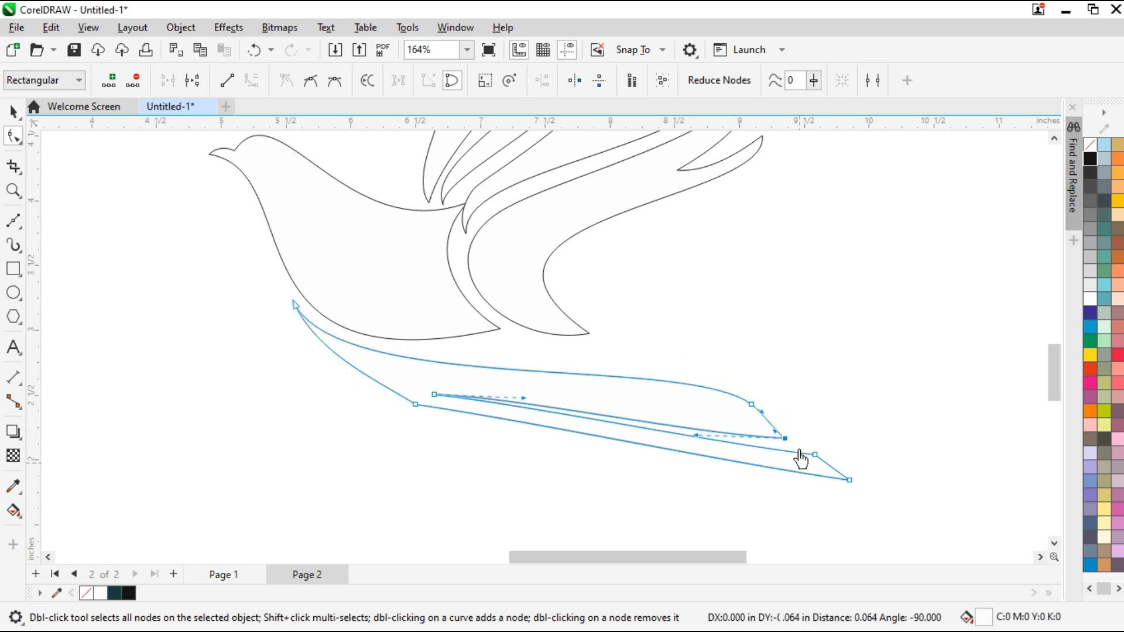
Round the short end edge of the tail's upper prong by adjusting the handles between its shoulder and tip
{"action": "scroll", "coordinate": [797, 448], "scroll_direction": "up", "scroll_amount": 2}
{"action": "left_click_drag", "start_coordinate": [728, 378], "coordinate": [756, 412]}
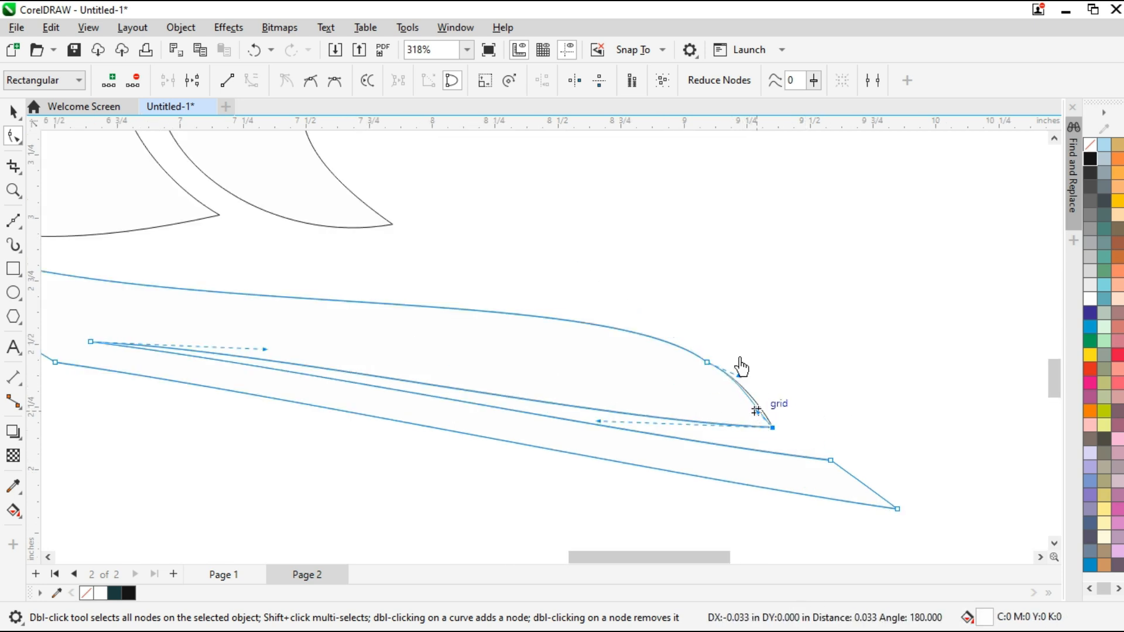
{"action": "left_click", "coordinate": [738, 376]}
{"action": "scroll", "coordinate": [743, 381], "scroll_direction": "up", "scroll_amount": 2}
{"action": "left_click_drag", "start_coordinate": [734, 373], "coordinate": [727, 384]}
{"action": "scroll", "coordinate": [770, 365], "scroll_direction": "down", "scroll_amount": 2}
{"action": "left_click_drag", "start_coordinate": [842, 384], "coordinate": [776, 415]}
Bow the underside of the tail's upper prong upward and delete the corner node on the tail's lower outer edge
{"action": "scroll", "coordinate": [779, 404], "scroll_direction": "up", "scroll_amount": 1}
{"action": "left_click_drag", "start_coordinate": [673, 390], "coordinate": [675, 381]}
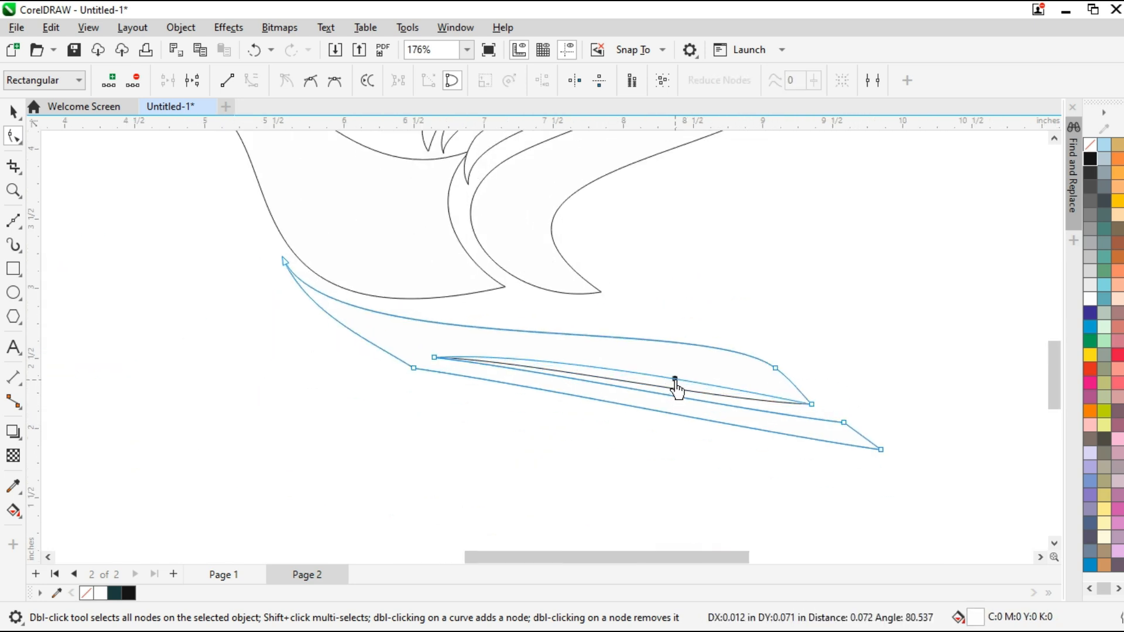
{"action": "left_click_drag", "start_coordinate": [396, 392], "coordinate": [433, 355]}
{"action": "key", "text": "Delete"}
Curve the lower prong's upper edge and adjust the handles at the notch to form a slim gap between the prongs
{"action": "scroll", "coordinate": [889, 412], "scroll_direction": "up", "scroll_amount": 2}
{"action": "left_click_drag", "start_coordinate": [860, 409], "coordinate": [791, 454]}
{"action": "left_click_drag", "start_coordinate": [626, 409], "coordinate": [693, 384]}
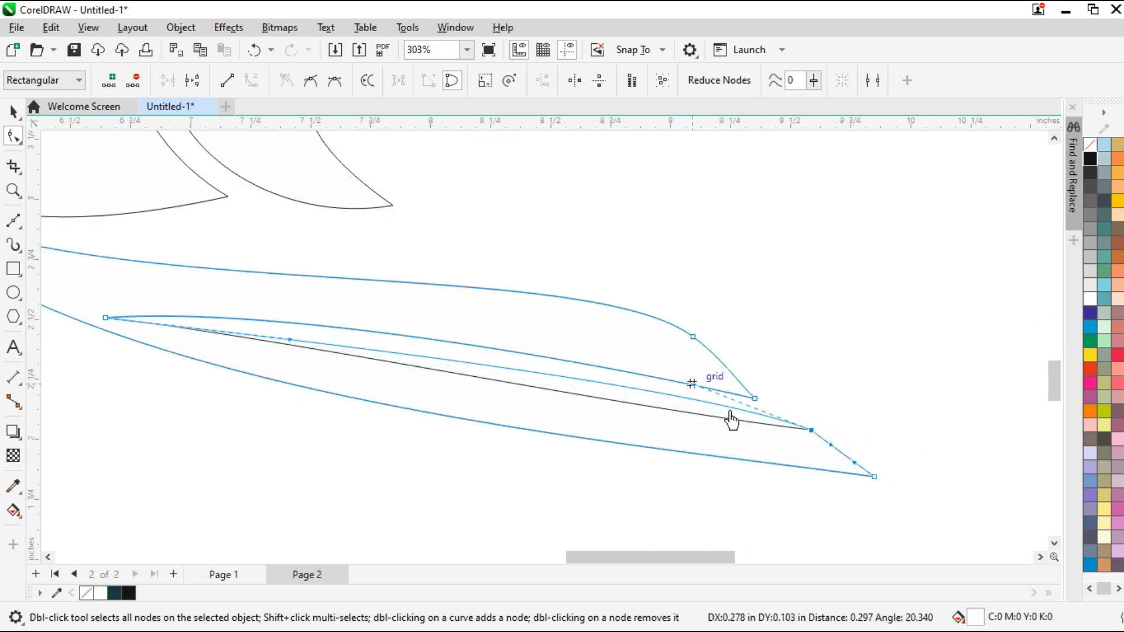
{"action": "scroll", "coordinate": [801, 432], "scroll_direction": "down", "scroll_amount": 2}
{"action": "scroll", "coordinate": [516, 377], "scroll_direction": "up", "scroll_amount": 1}
{"action": "scroll", "coordinate": [496, 378], "scroll_direction": "up", "scroll_amount": 2}
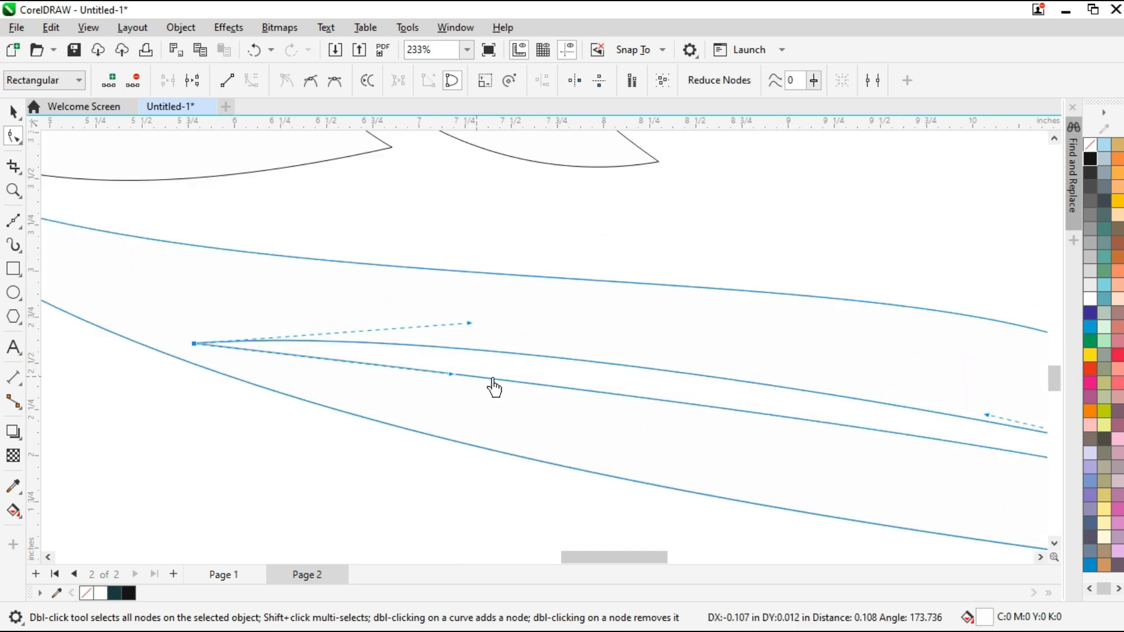
{"action": "left_click_drag", "start_coordinate": [452, 375], "coordinate": [453, 362]}
Round the short end edge of the tail's lower prong by adjusting the handles at its shoulder and tip
{"action": "scroll", "coordinate": [467, 354], "scroll_direction": "down", "scroll_amount": 3}
{"action": "scroll", "coordinate": [759, 420], "scroll_direction": "up", "scroll_amount": 3}
{"action": "left_click_drag", "start_coordinate": [752, 433], "coordinate": [750, 442]}
{"action": "scroll", "coordinate": [726, 409], "scroll_direction": "up", "scroll_amount": 1}
{"action": "mouse_move", "coordinate": [713, 407]}
{"action": "left_mouse_down"}
{"action": "mouse_move", "coordinate": [738, 424]}
{"action": "mouse_move", "coordinate": [731, 412]}
{"action": "left_mouse_up"}
{"action": "scroll", "coordinate": [761, 433], "scroll_direction": "down", "scroll_amount": 1}
{"action": "scroll", "coordinate": [733, 418], "scroll_direction": "up", "scroll_amount": 3}
{"action": "left_click_drag", "start_coordinate": [803, 472], "coordinate": [802, 471]}
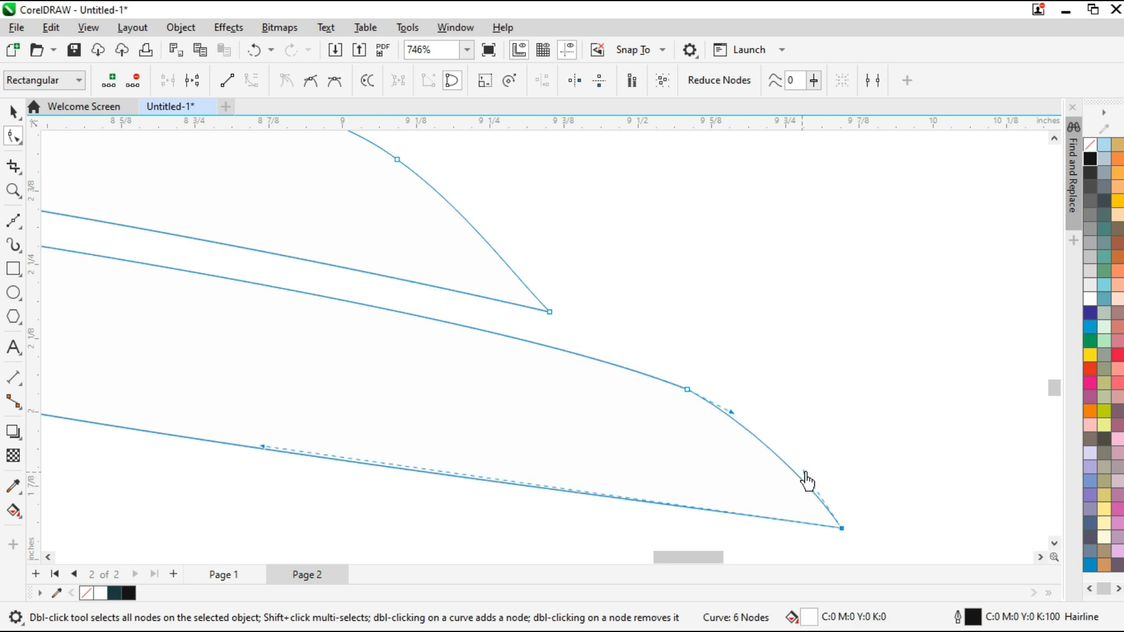
Fine-tune the tail's long edge curves and prong ends, giving the lower outer edge a fuller sweep
{"action": "scroll", "coordinate": [806, 481], "scroll_direction": "down", "scroll_amount": 5}
{"action": "scroll", "coordinate": [823, 469], "scroll_direction": "up", "scroll_amount": 3}
{"action": "left_click_drag", "start_coordinate": [759, 423], "coordinate": [778, 423]}
{"action": "left_click_drag", "start_coordinate": [316, 394], "coordinate": [291, 422]}
{"action": "left_click_drag", "start_coordinate": [778, 423], "coordinate": [765, 423]}
{"action": "left_click_drag", "start_coordinate": [353, 354], "coordinate": [385, 321]}
{"action": "scroll", "coordinate": [589, 413], "scroll_direction": "down", "scroll_amount": 2}
{"action": "scroll", "coordinate": [239, 211], "scroll_direction": "up", "scroll_amount": 3}
{"action": "left_click_drag", "start_coordinate": [414, 528], "coordinate": [456, 490]}
{"action": "left_click_drag", "start_coordinate": [552, 376], "coordinate": [597, 401]}
{"action": "left_click_drag", "start_coordinate": [577, 396], "coordinate": [577, 386]}
{"action": "scroll", "coordinate": [506, 391], "scroll_direction": "down", "scroll_amount": 2}
{"action": "left_click_drag", "start_coordinate": [876, 510], "coordinate": [876, 507]}
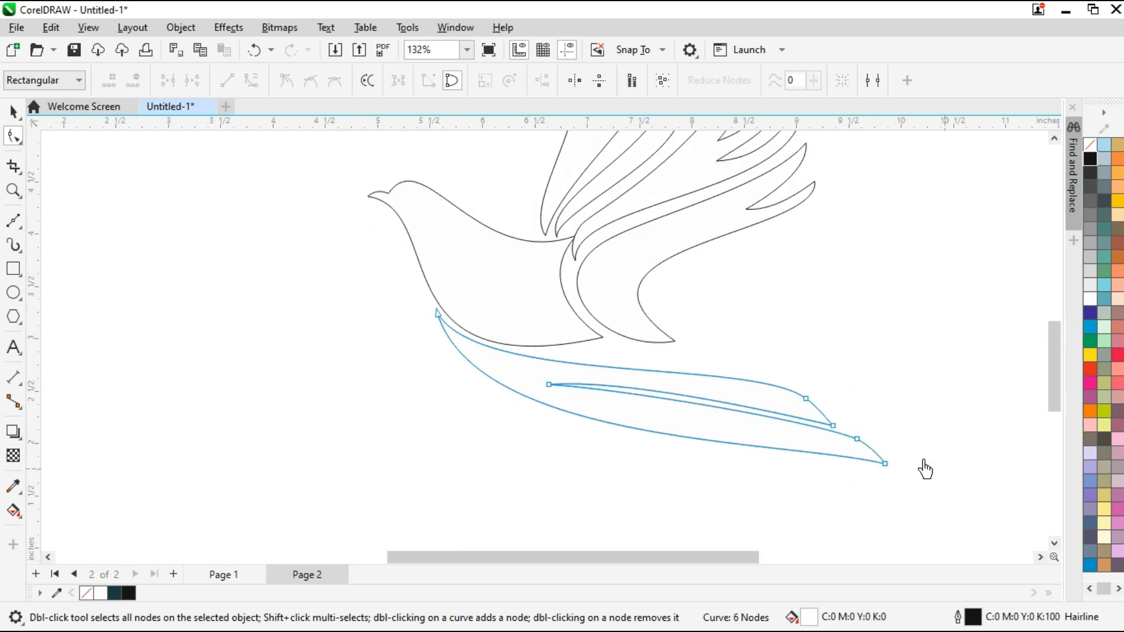
Adjust the curve handles at the shoulder and tip of the tail's upper prong to round its end
{"action": "left_click_drag", "start_coordinate": [793, 448], "coordinate": [773, 432]}
{"action": "left_click_drag", "start_coordinate": [477, 446], "coordinate": [485, 462]}
{"action": "scroll", "coordinate": [835, 414], "scroll_direction": "up", "scroll_amount": 2}
{"action": "scroll", "coordinate": [937, 430], "scroll_direction": "up", "scroll_amount": 3}
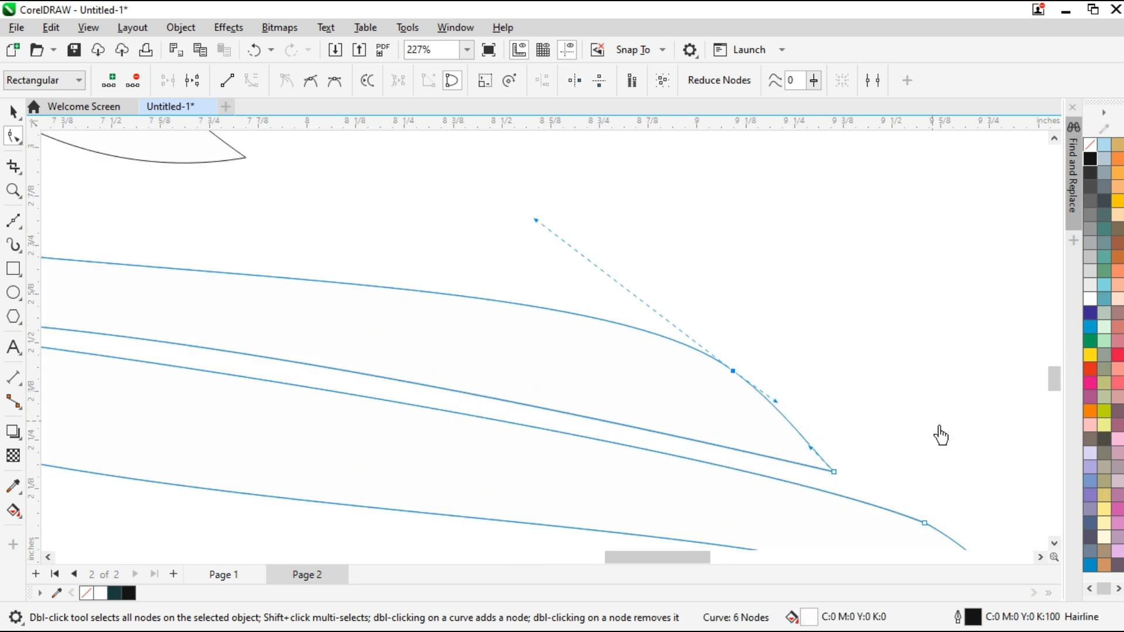
{"action": "left_click_drag", "start_coordinate": [594, 468], "coordinate": [605, 458]}
{"action": "scroll", "coordinate": [534, 337], "scroll_direction": "down", "scroll_amount": 4}
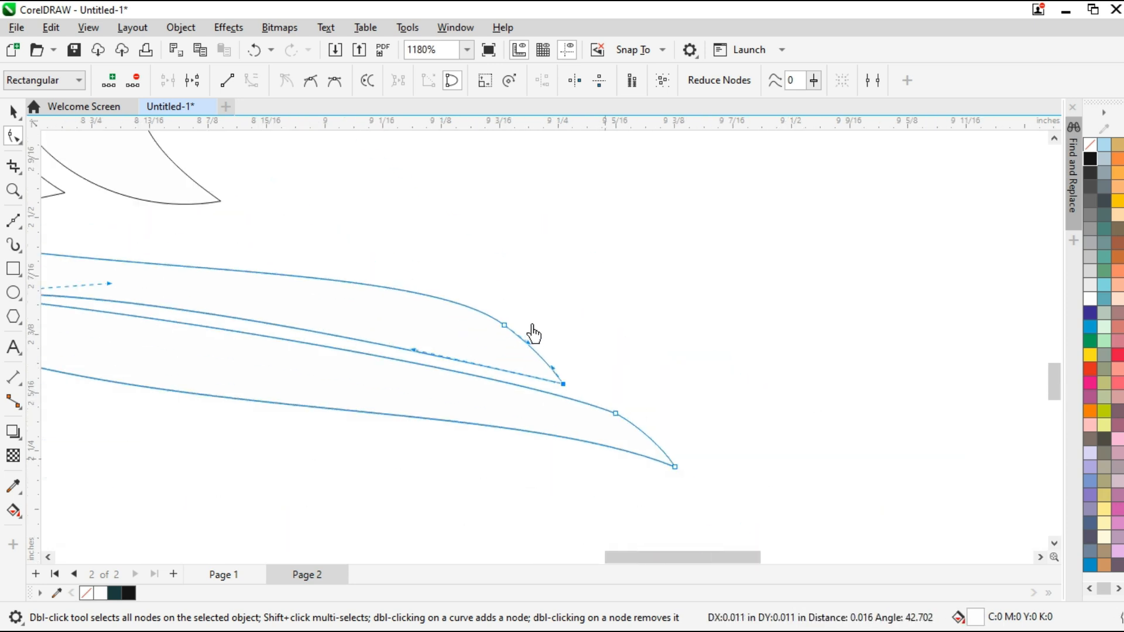
Draw a small circle on the bird's head as the eye
{"action": "left_click", "coordinate": [467, 50]}
{"action": "left_click", "coordinate": [454, 71]}
{"action": "left_click", "coordinate": [14, 112]}
{"action": "scroll", "coordinate": [265, 289], "scroll_direction": "up", "scroll_amount": 1}
{"action": "left_click", "coordinate": [14, 293]}
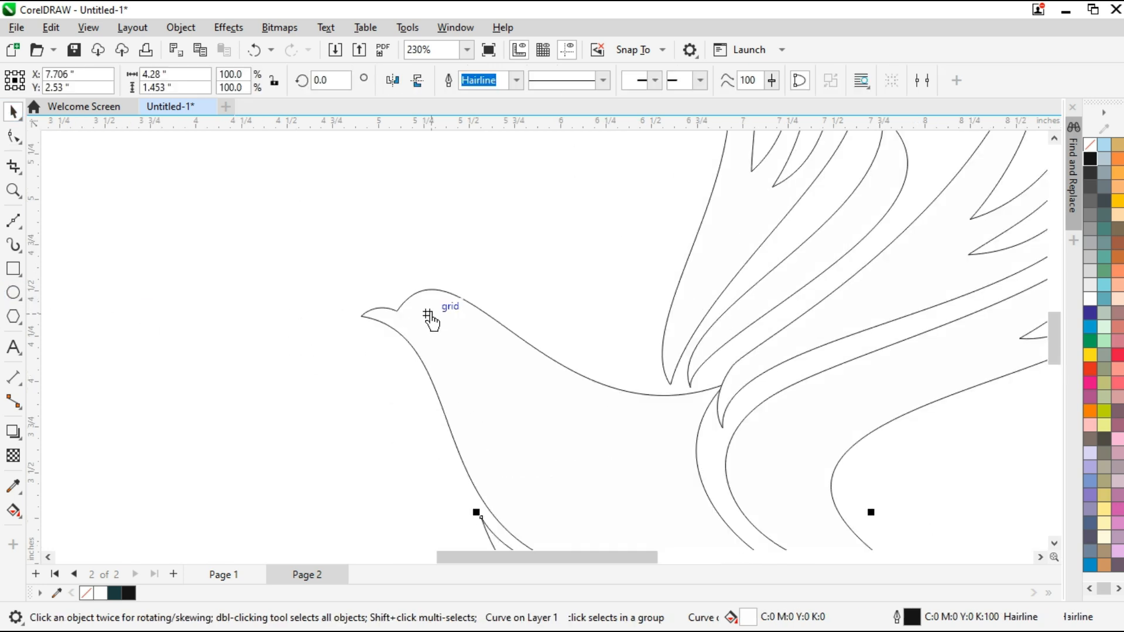
{"action": "left_click_drag", "start_coordinate": [428, 314], "coordinate": [441, 327]}
{"action": "key", "text": "space"}
Place a smaller concentric circle inside the eye, with the outer circle filled black and the inner one white
{"action": "left_click", "coordinate": [467, 51]}
{"action": "left_click", "coordinate": [454, 66]}
{"action": "scroll", "coordinate": [334, 298], "scroll_direction": "up", "scroll_amount": 5}
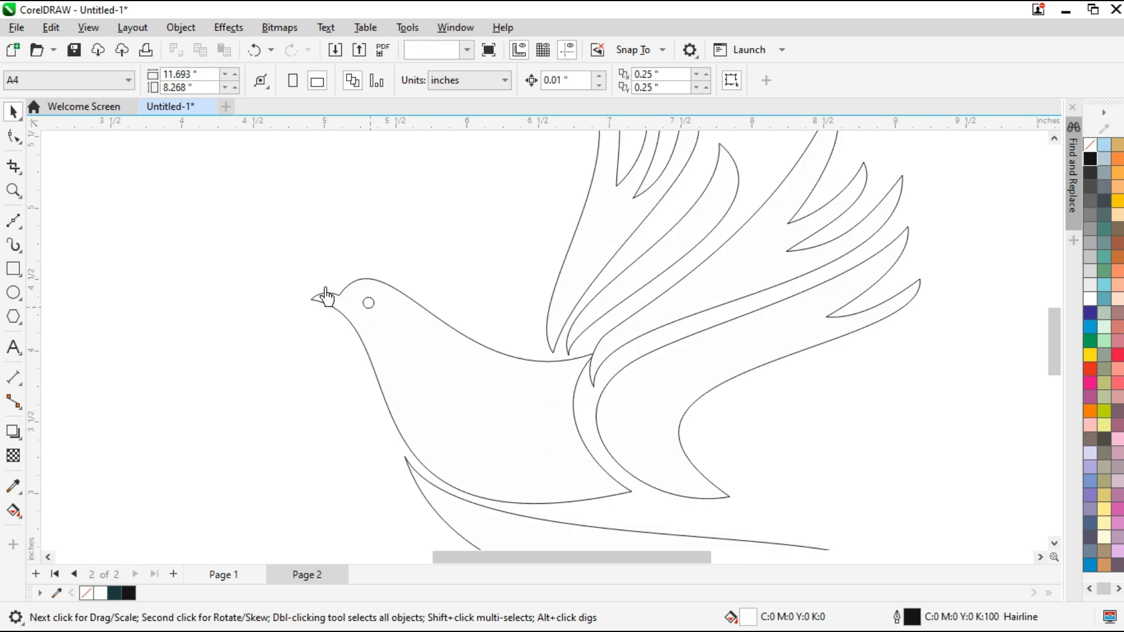
{"action": "left_click_drag", "start_coordinate": [477, 356], "coordinate": [450, 312]}
{"action": "key", "text": "ctrl+z"}
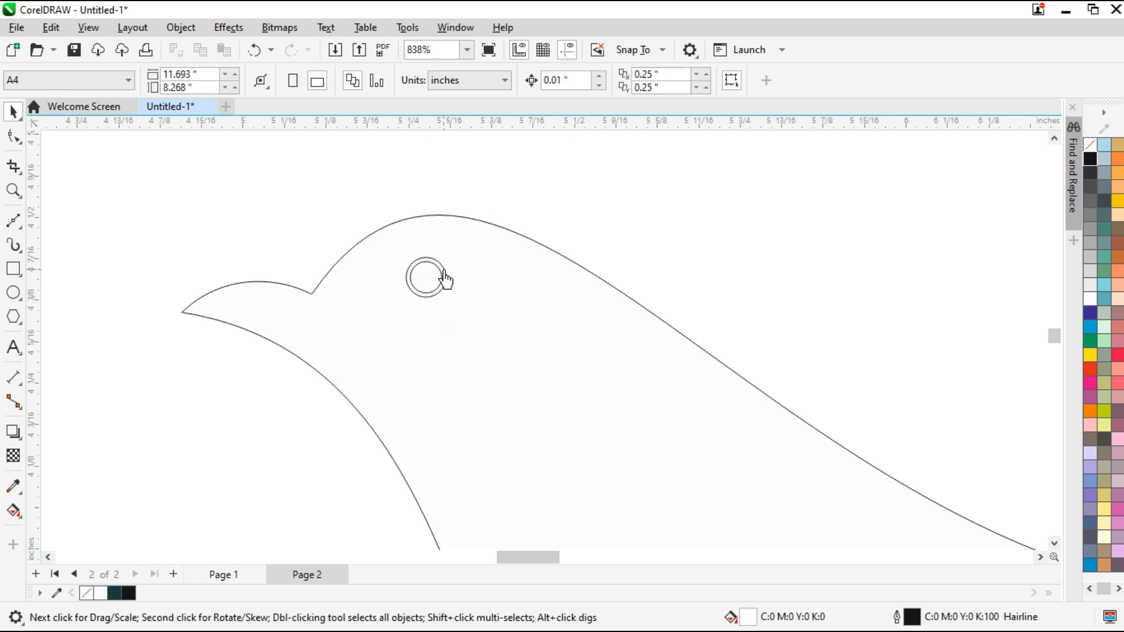
{"action": "left_click", "coordinate": [421, 278]}
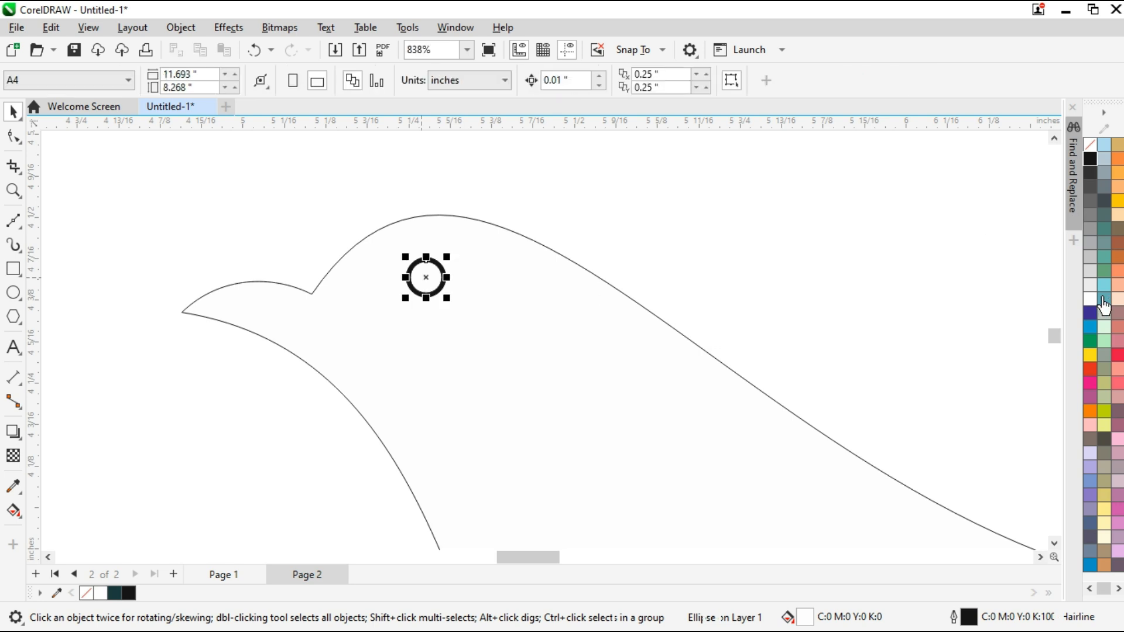
{"action": "left_click", "coordinate": [1090, 299]}
Fill the bird's body, lower wing section and tail with dark teal R26 G60 B62 (#1A3C3E)
{"action": "scroll", "coordinate": [496, 249], "scroll_direction": "down", "scroll_amount": 3}
{"action": "left_click", "coordinate": [467, 51]}
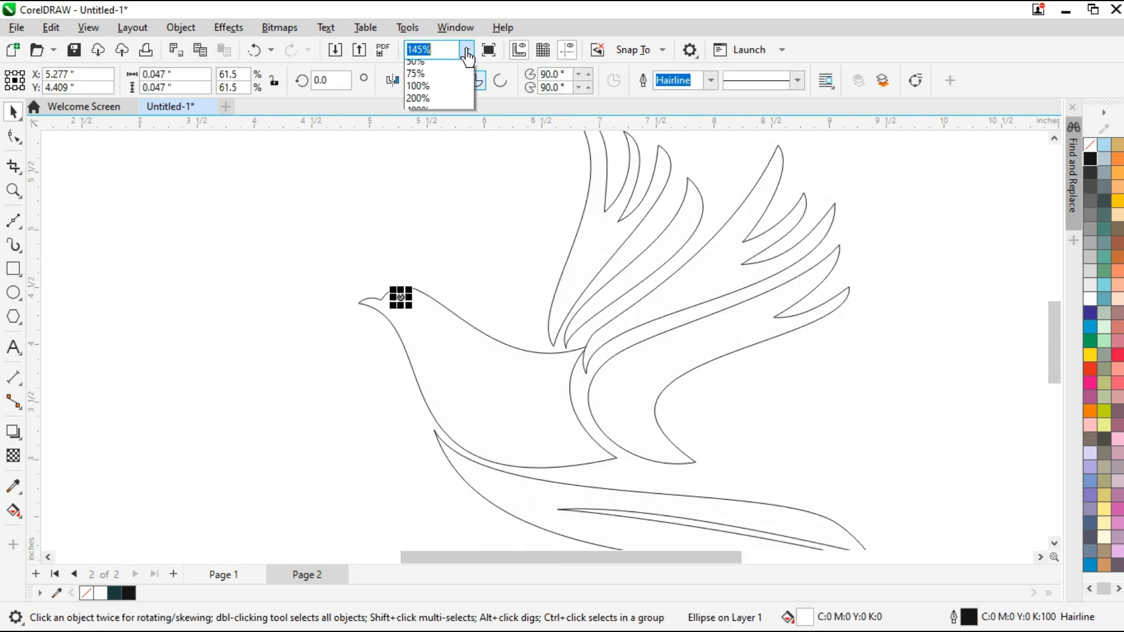
{"action": "left_click", "coordinate": [432, 78]}
{"action": "left_click", "coordinate": [452, 348]}
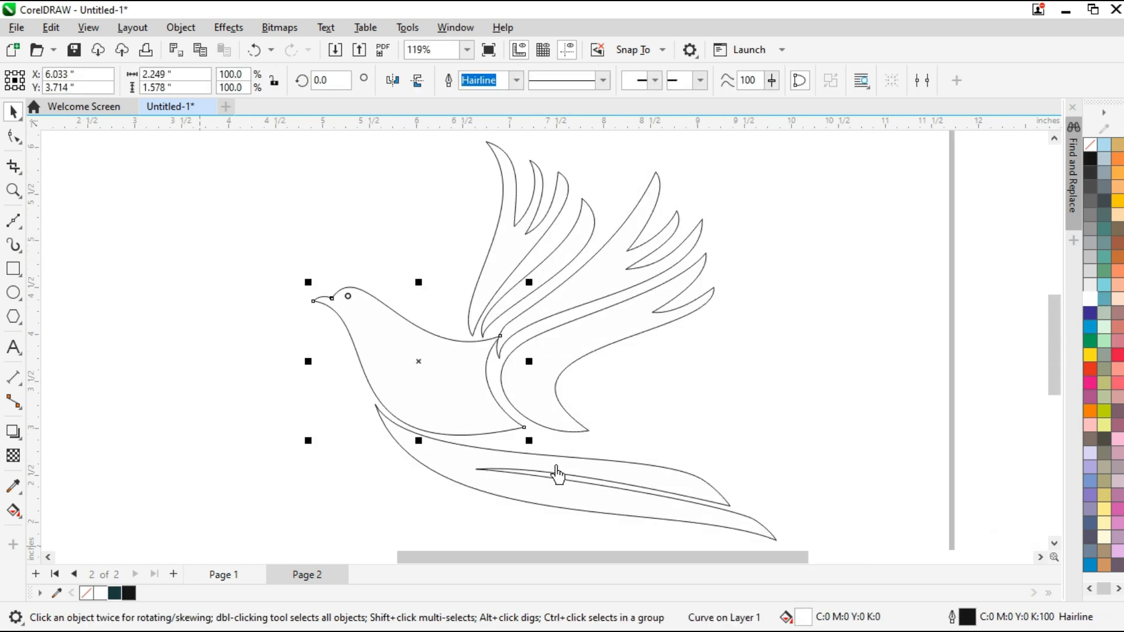
{"action": "left_click_drag", "start_coordinate": [115, 593], "coordinate": [402, 411]}
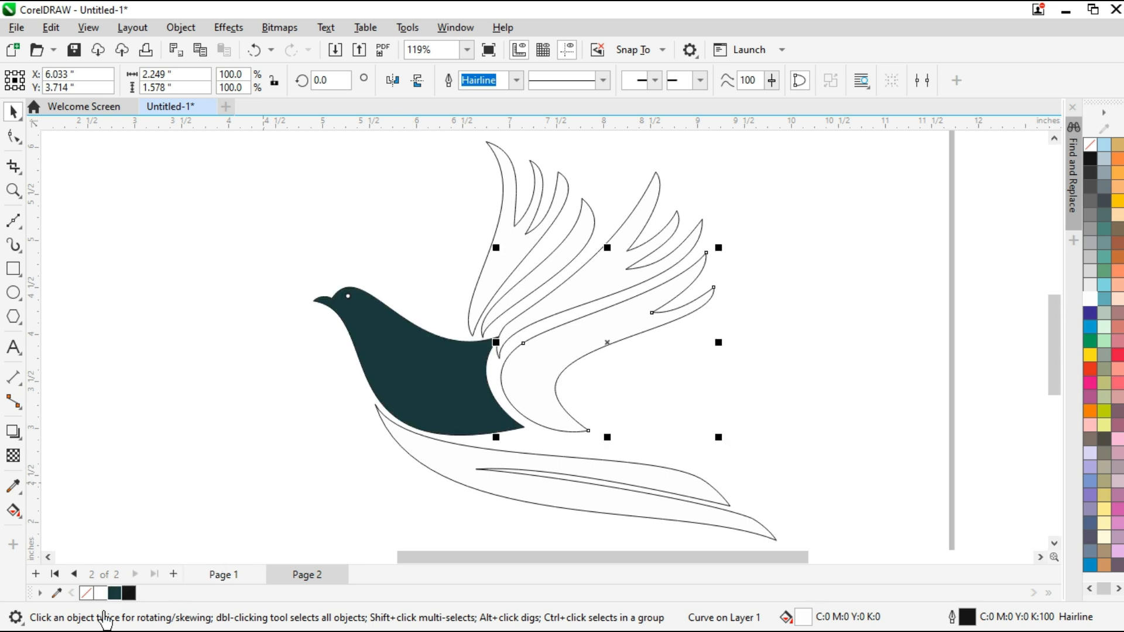
{"action": "left_click_drag", "start_coordinate": [104, 621], "coordinate": [515, 313]}
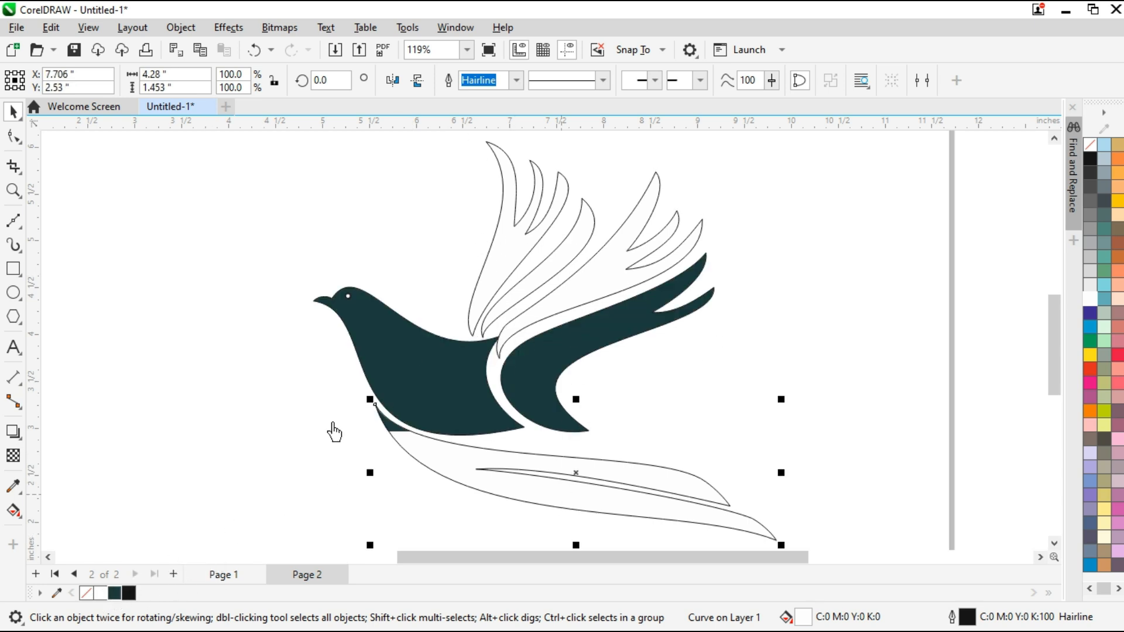
{"action": "left_click", "coordinate": [436, 423]}
{"action": "left_click", "coordinate": [444, 460]}
Adjust the curve handles from the tail's root along its upper edge to smooth the sweep beneath the body
{"action": "left_click", "coordinate": [13, 137]}
{"action": "scroll", "coordinate": [317, 426], "scroll_direction": "up", "scroll_amount": 1}
{"action": "left_click_drag", "start_coordinate": [241, 410], "coordinate": [334, 330]}
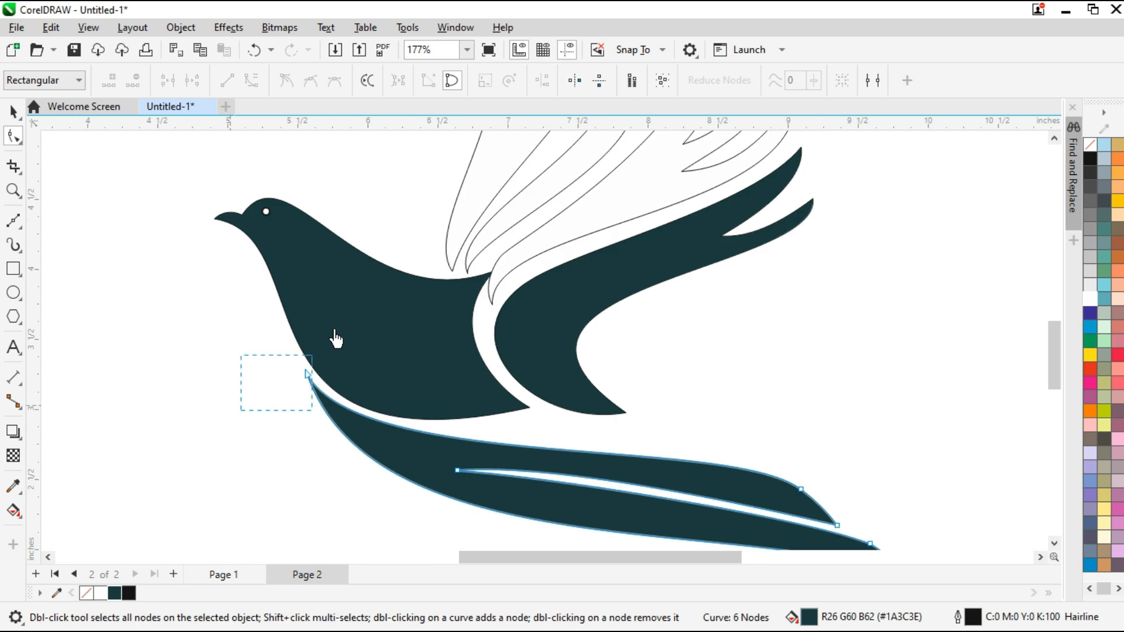
{"action": "left_click_drag", "start_coordinate": [729, 438], "coordinate": [461, 462]}
{"action": "scroll", "coordinate": [461, 462], "scroll_direction": "down", "scroll_amount": 1}
{"action": "scroll", "coordinate": [708, 523], "scroll_direction": "up", "scroll_amount": 1}
{"action": "left_click_drag", "start_coordinate": [726, 536], "coordinate": [810, 503]}
{"action": "left_click_drag", "start_coordinate": [612, 458], "coordinate": [576, 458]}
Reshape the upper edge of the gap between the tail prongs by adjusting the handles at the notch and upper tip
{"action": "left_click", "coordinate": [241, 389]}
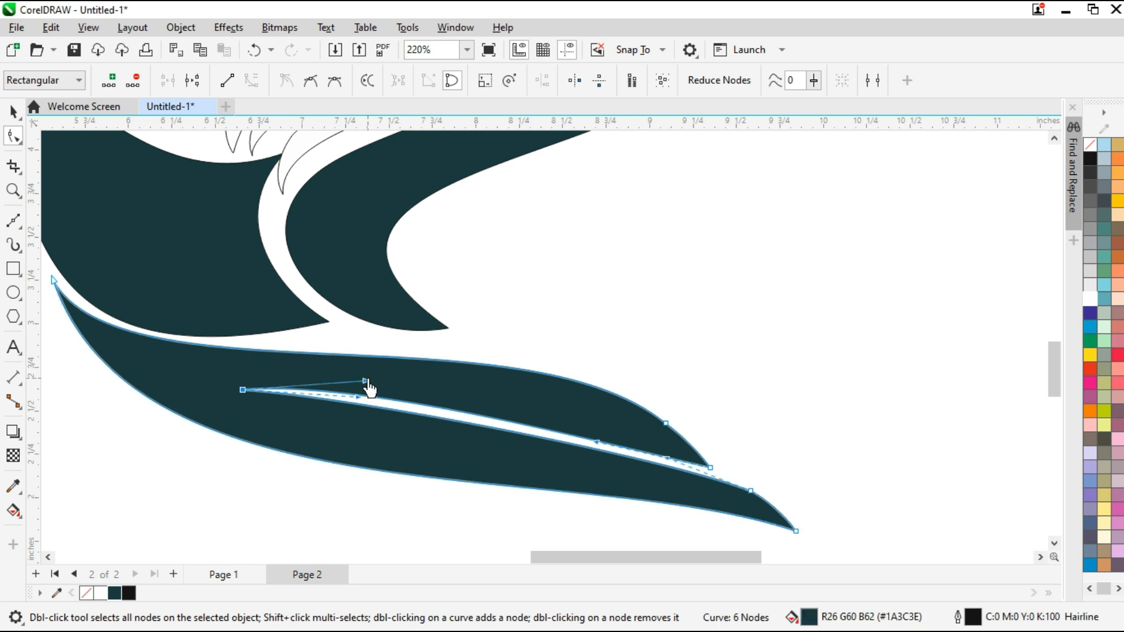
{"action": "scroll", "coordinate": [353, 409], "scroll_direction": "up", "scroll_amount": 1}
{"action": "left_click_drag", "start_coordinate": [345, 392], "coordinate": [335, 409]}
{"action": "left_click", "coordinate": [813, 508]}
{"action": "left_click", "coordinate": [188, 380]}
{"action": "left_click_drag", "start_coordinate": [353, 368], "coordinate": [351, 380]}
{"action": "left_click", "coordinate": [808, 484]}
{"action": "left_click_drag", "start_coordinate": [654, 449], "coordinate": [657, 426]}
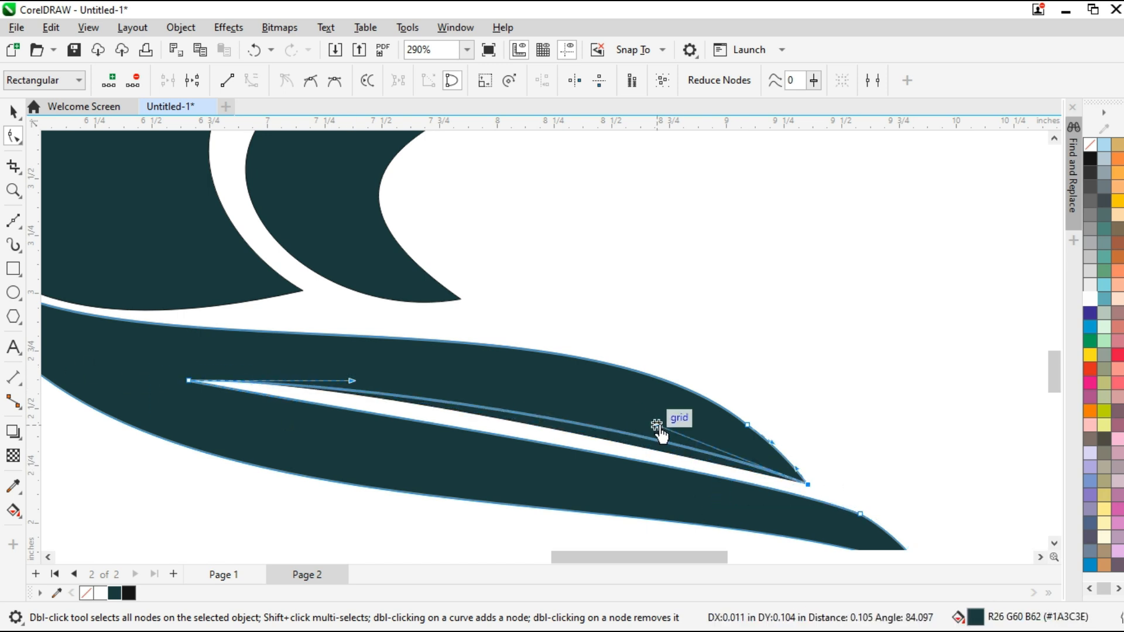
Fill the remaining wing shapes and the separate feather with the same dark teal, #1A3C3E
{"action": "scroll", "coordinate": [656, 425], "scroll_direction": "down", "scroll_amount": 4}
{"action": "left_click", "coordinate": [14, 111]}
{"action": "left_click", "coordinate": [467, 50]}
{"action": "left_click", "coordinate": [440, 67]}
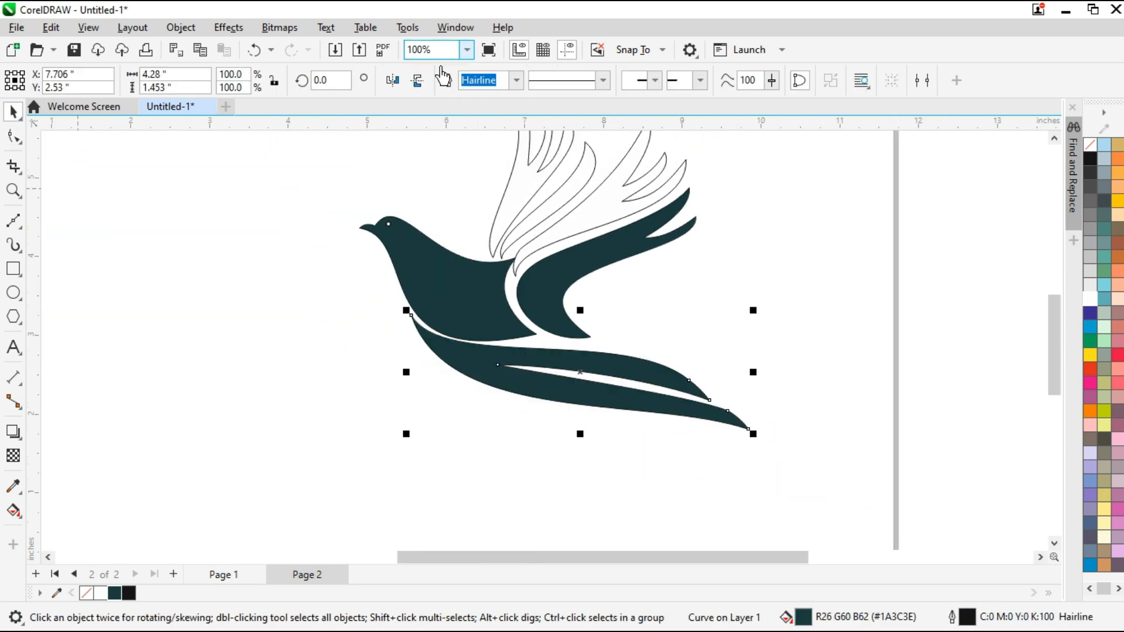
{"action": "left_click", "coordinate": [525, 256]}
{"action": "left_click", "coordinate": [616, 275], "text": "shift"}
{"action": "left_click", "coordinate": [115, 593]}
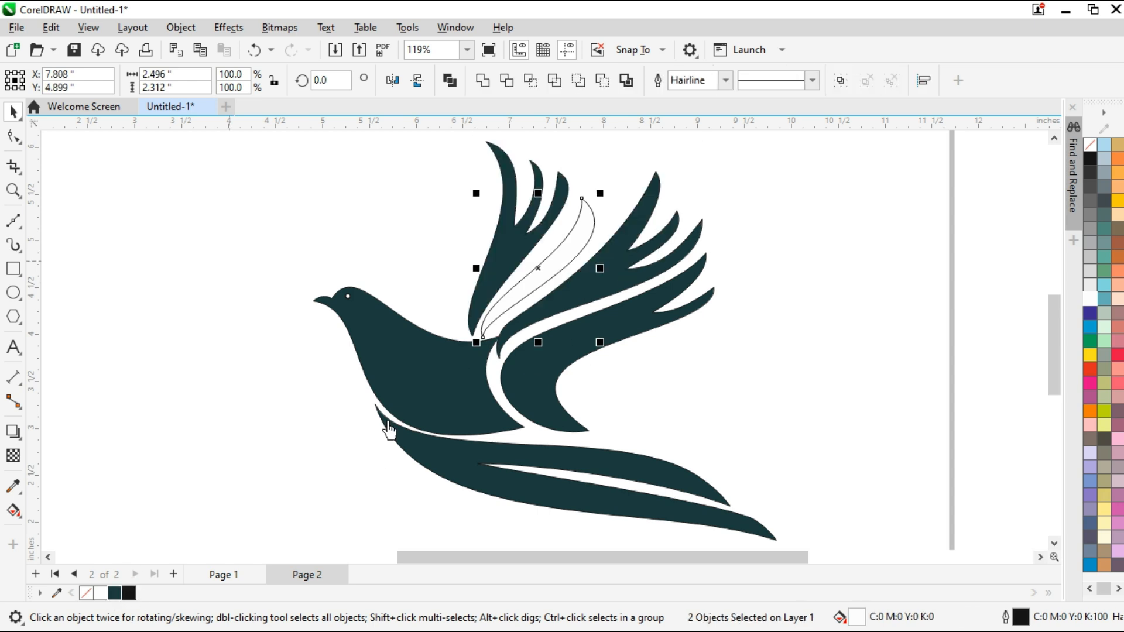
{"action": "left_click", "coordinate": [115, 593]}
Group all bird parts without outlines at about 3.71 by 3.20 inches and center the group on the page
{"action": "scroll", "coordinate": [412, 272], "scroll_direction": "down", "scroll_amount": 1}
{"action": "left_click_drag", "start_coordinate": [303, 486], "coordinate": [304, 486]}
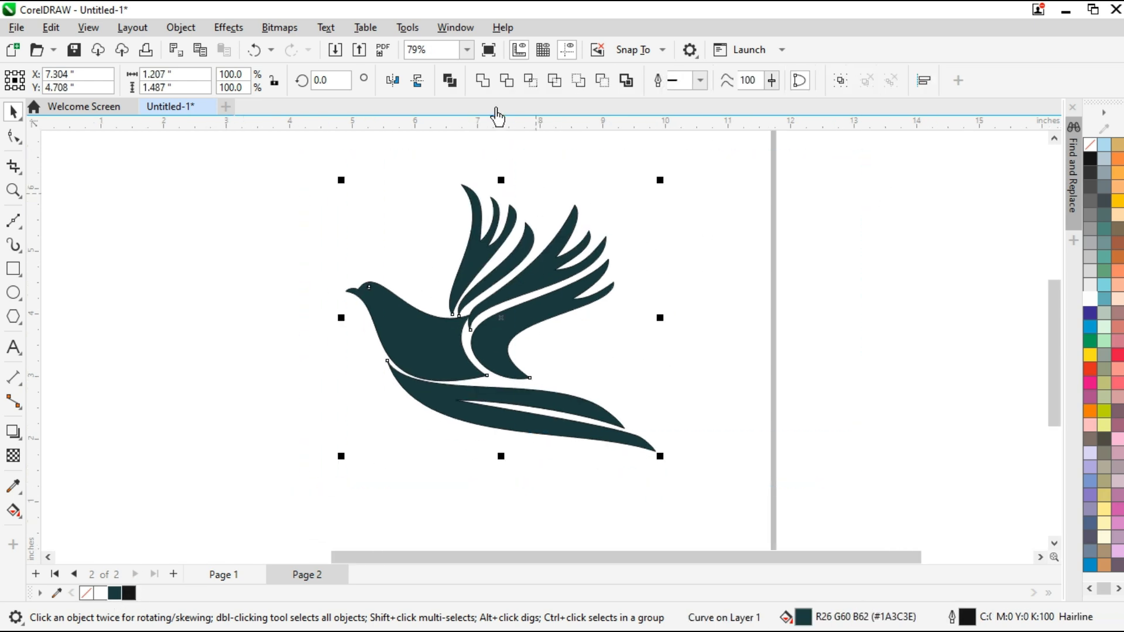
{"action": "left_click_drag", "start_coordinate": [660, 460], "coordinate": [624, 426]}
{"action": "key", "text": "ctrl+g"}
{"action": "key", "text": "p"}
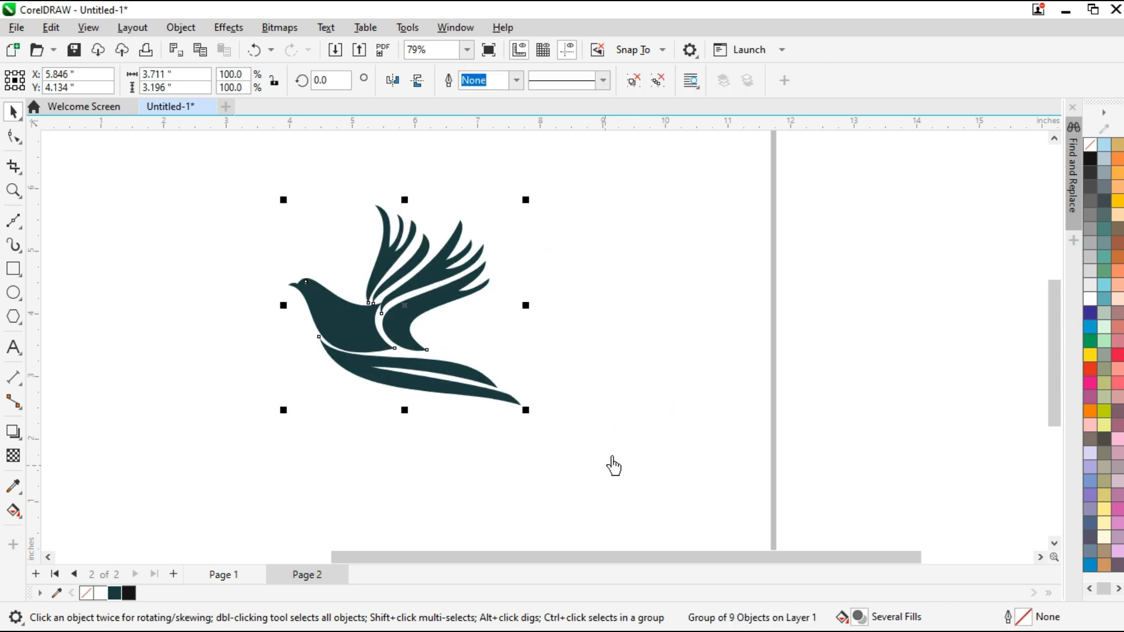
Turn off the display of the page border
{"action": "left_click", "coordinate": [89, 27]}
{"action": "mouse_move", "coordinate": [213, 307]}
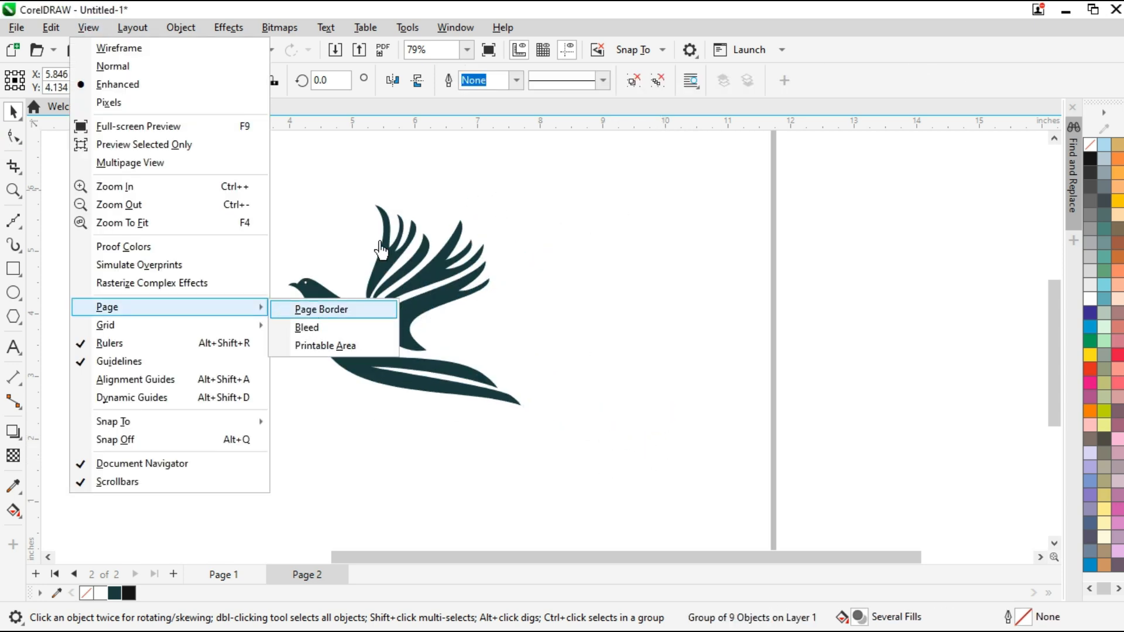
{"action": "left_click", "coordinate": [313, 306]}
Scale the bird group down to about 2.36 by 2.03 inches and move it up to leave room beneath
{"action": "left_click", "coordinate": [467, 50]}
{"action": "left_click", "coordinate": [459, 79]}
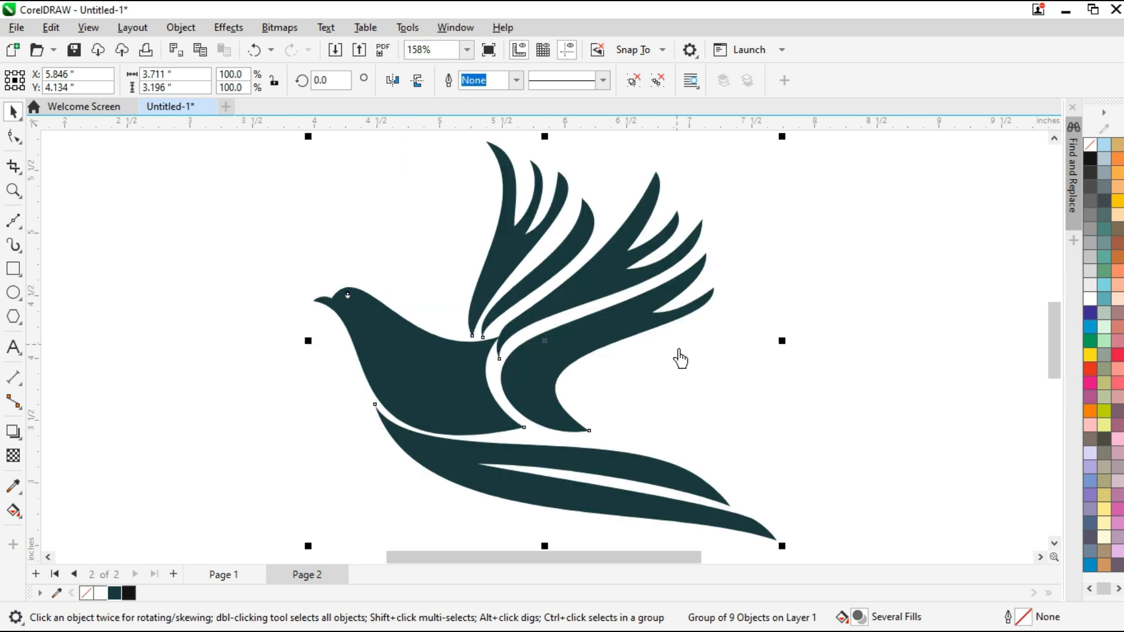
{"action": "left_click_drag", "start_coordinate": [782, 137], "coordinate": [696, 210]}
{"action": "left_click_drag", "start_coordinate": [496, 380], "coordinate": [491, 313]}
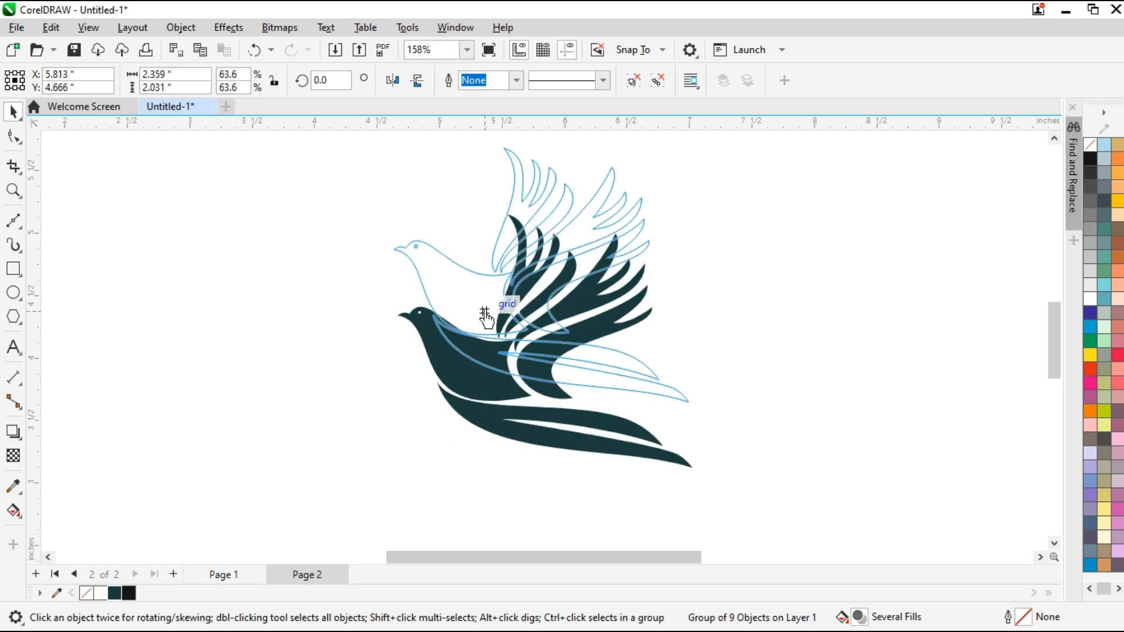
Add the artistic text "BIRD LOGO" beneath the bird's tail
{"action": "left_click", "coordinate": [24, 342]}
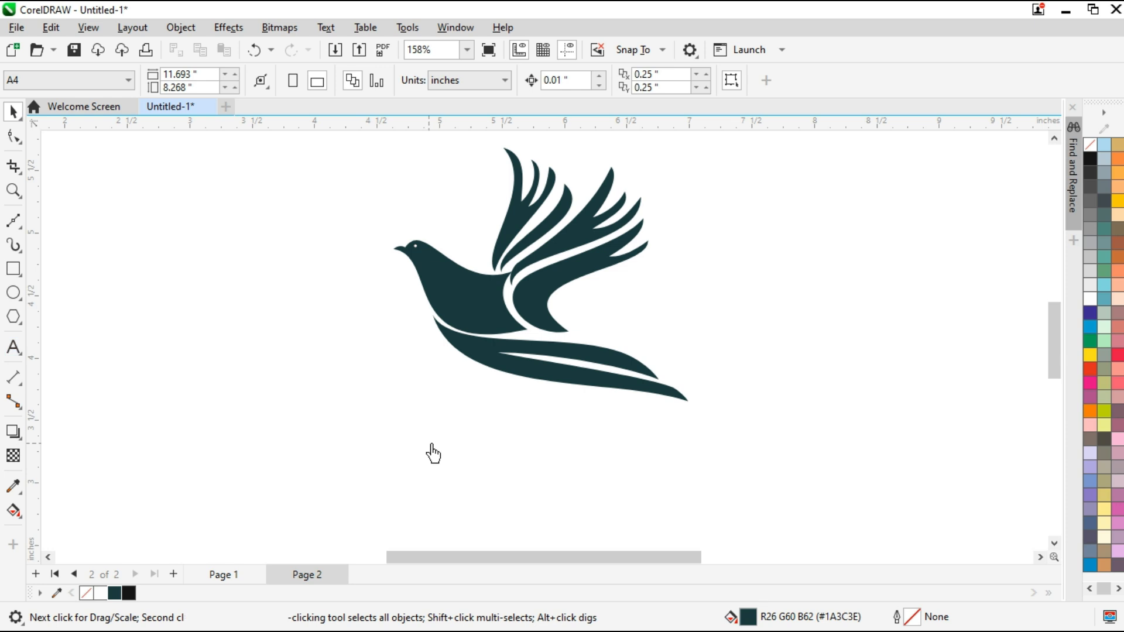
{"action": "left_click", "coordinate": [431, 448]}
{"action": "type", "text": "bird"}
{"action": "key", "text": "BackSpace"}
{"action": "key", "text": "BackSpace"}
{"action": "key", "text": "BackSpace"}
{"action": "key", "text": "BackSpace"}
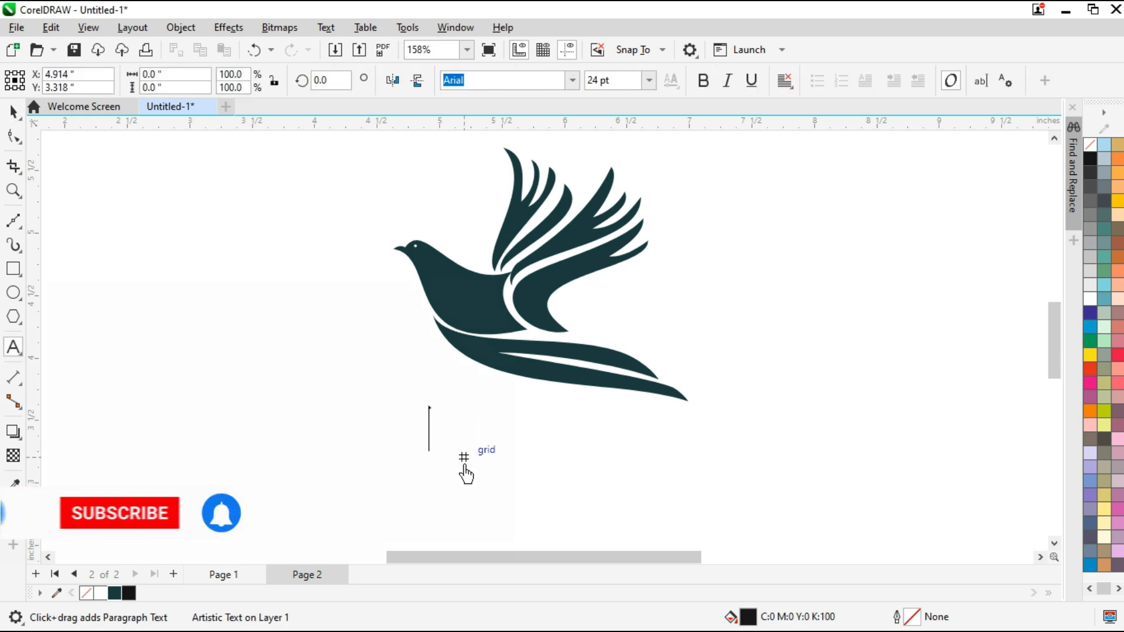
{"action": "type", "text": "BIRD LOGO"}
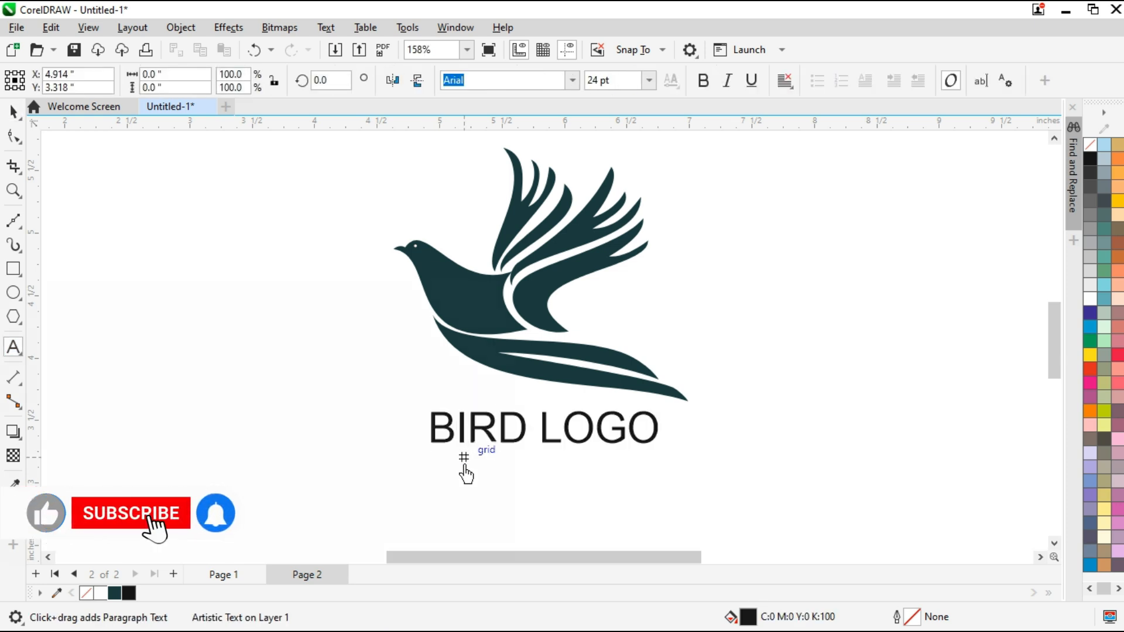
Set the BIRD LOGO text in the Impact font and widen its letter spacing
{"action": "left_click", "coordinate": [13, 111]}
{"action": "left_click", "coordinate": [572, 81]}
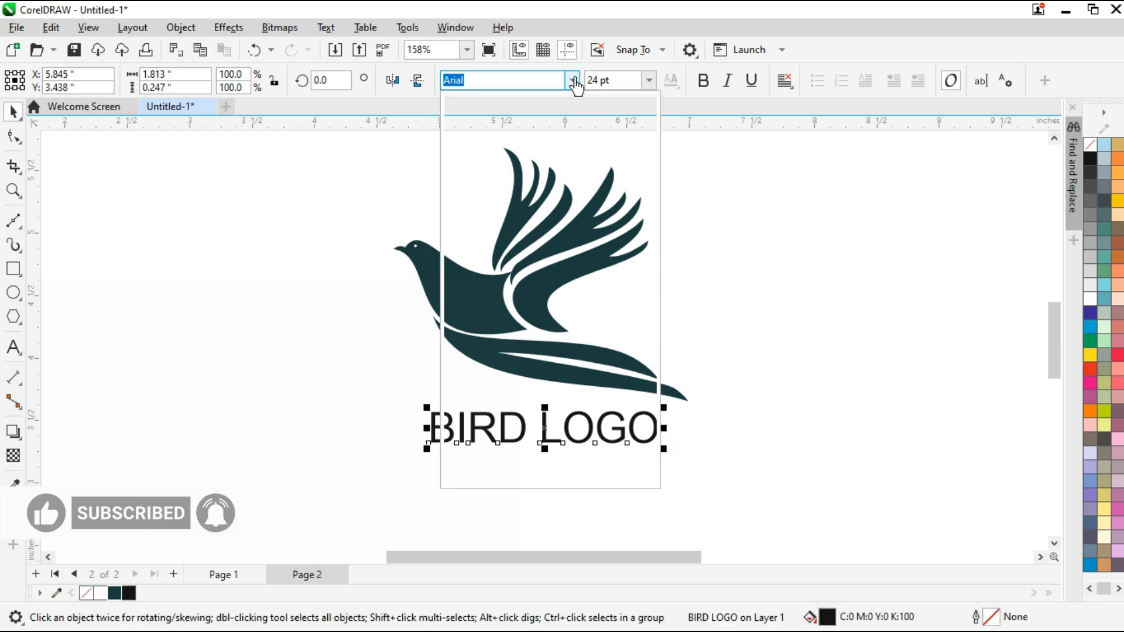
{"action": "left_click", "coordinate": [527, 133]}
{"action": "left_click", "coordinate": [13, 136]}
{"action": "left_click_drag", "start_coordinate": [604, 456], "coordinate": [657, 465]}
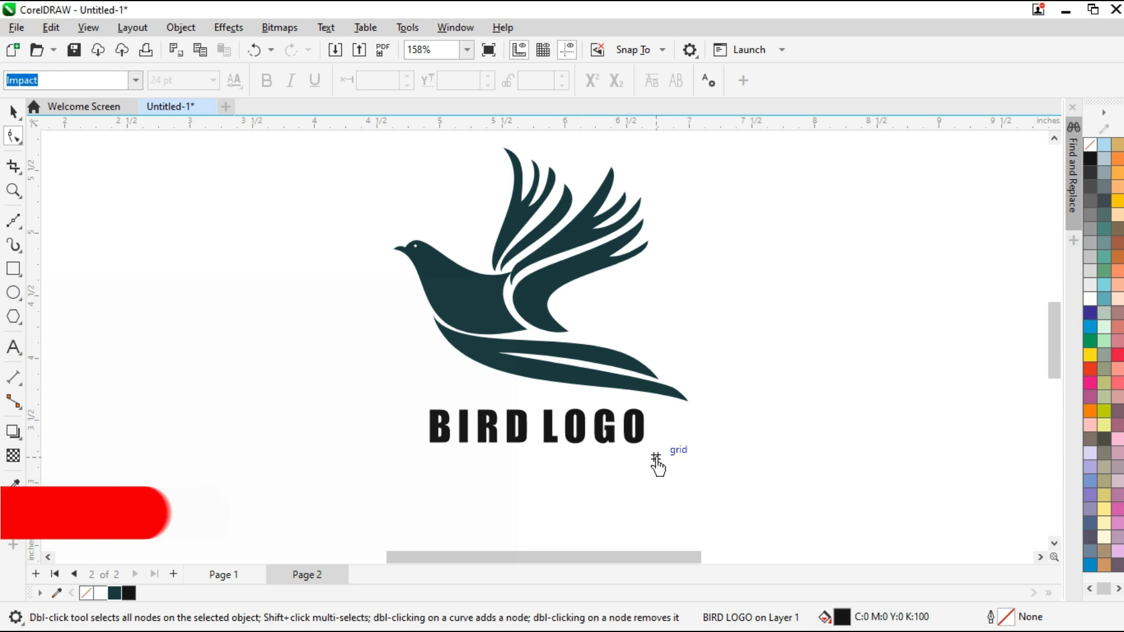
Position the BIRD LOGO text under the middle of the bird and nudge it up close to the tail
{"action": "left_click", "coordinate": [606, 430]}
{"action": "mouse_move", "coordinate": [539, 427]}
{"action": "left_mouse_down"}
{"action": "mouse_move", "coordinate": [555, 408]}
{"action": "mouse_move", "coordinate": [550, 433]}
{"action": "left_mouse_up"}
{"action": "left_click", "coordinate": [547, 379], "text": "shift"}
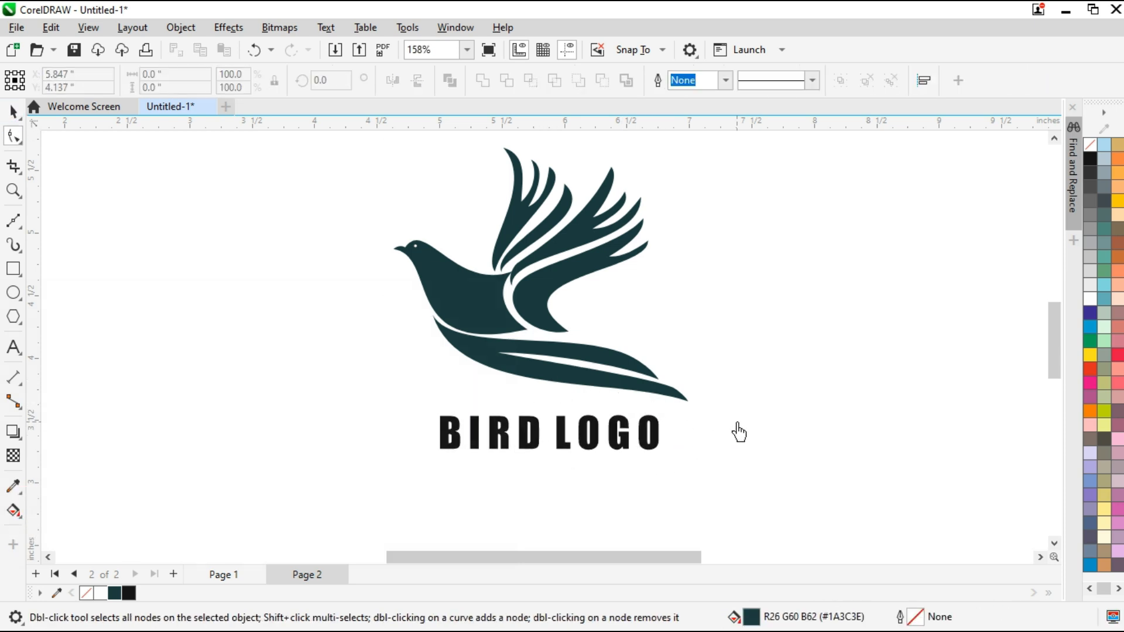
{"action": "key", "text": "space"}
{"action": "left_click", "coordinate": [563, 445]}
{"action": "key", "text": "Up"}
{"action": "key", "text": "Up"}
{"action": "key", "text": "Up"}
{"action": "key", "text": "Up"}
{"action": "key", "text": "Up"}
{"action": "key", "text": "Up"}
{"action": "key", "text": "Up"}
{"action": "left_click", "coordinate": [553, 495]}
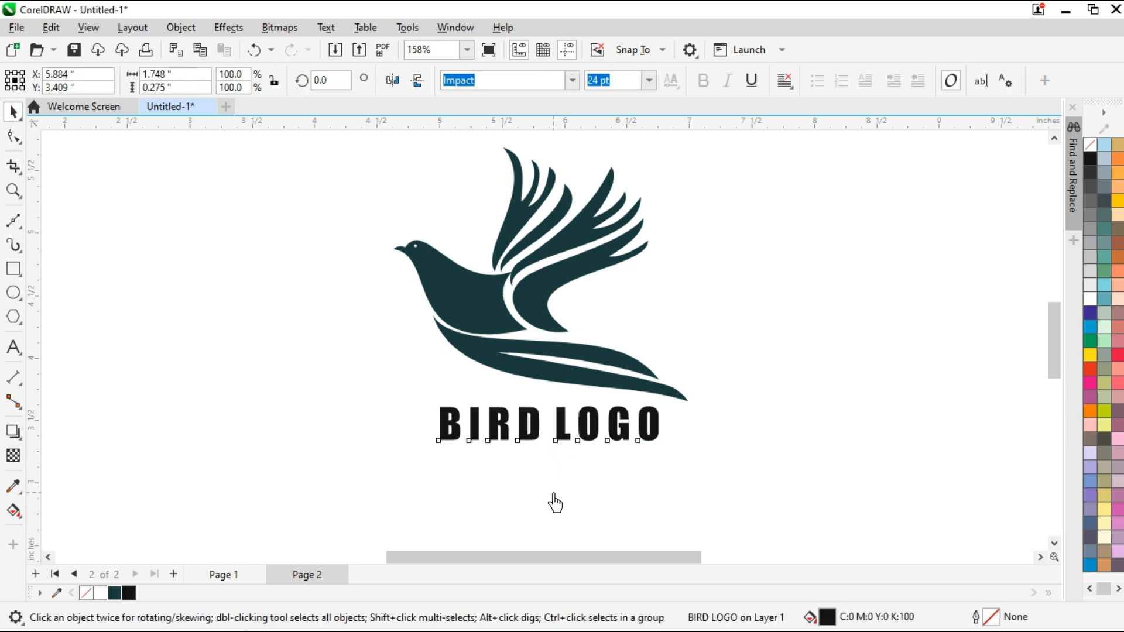
Add the artistic text "Business Tag Line" below the BIRD LOGO text
{"action": "key", "text": "F8"}
{"action": "left_click", "coordinate": [495, 468]}
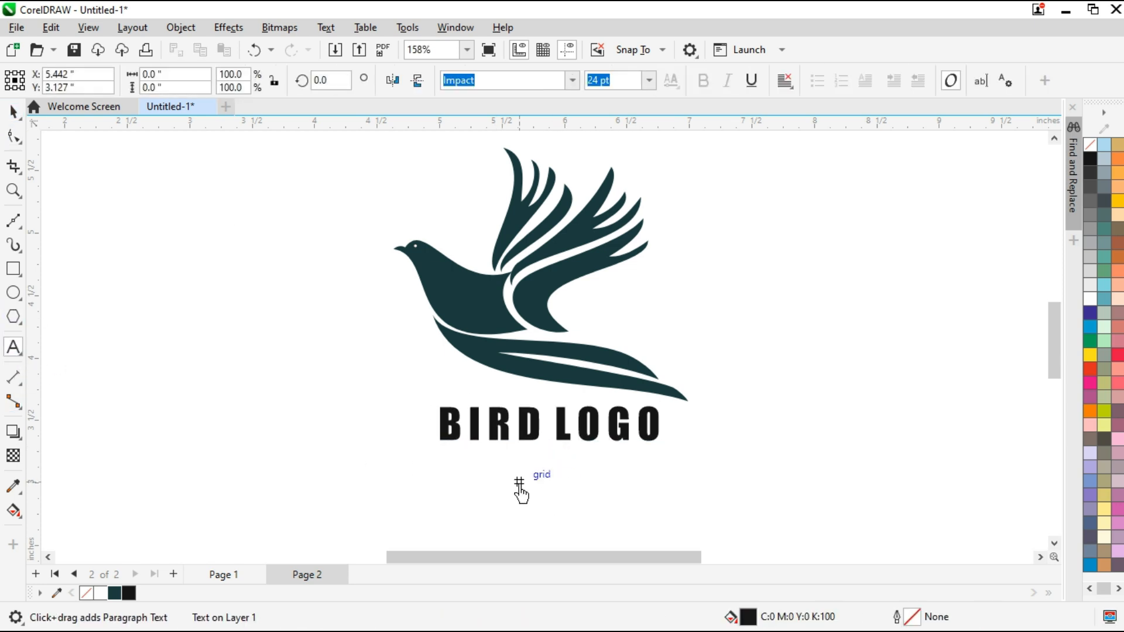
{"action": "type", "text": "B"}
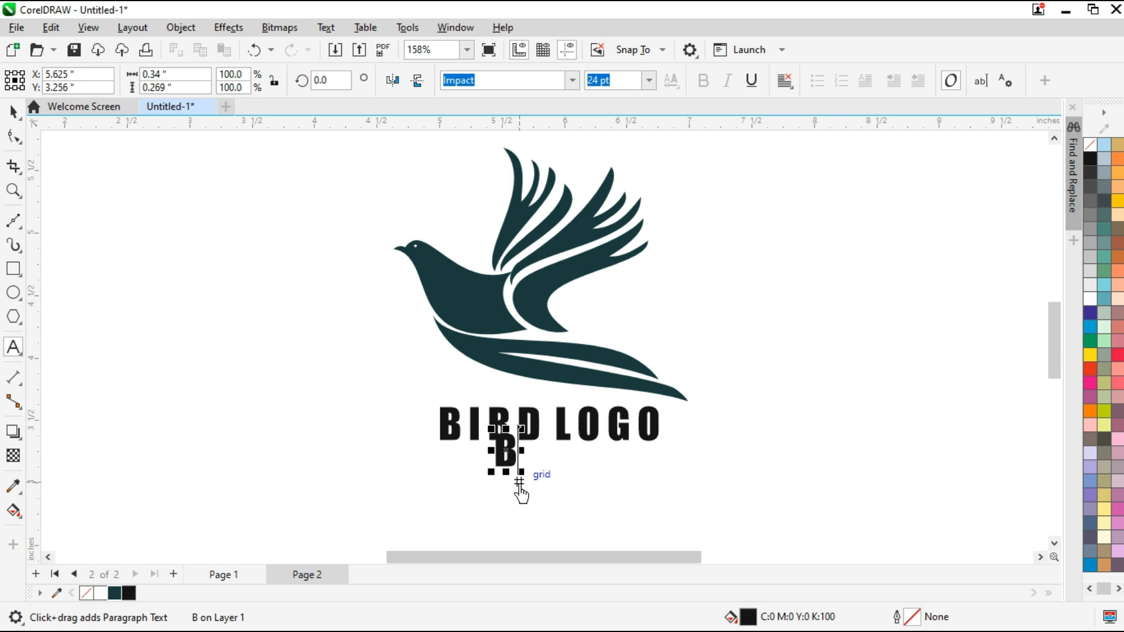
{"action": "type", "text": "usiness Tag lin"}
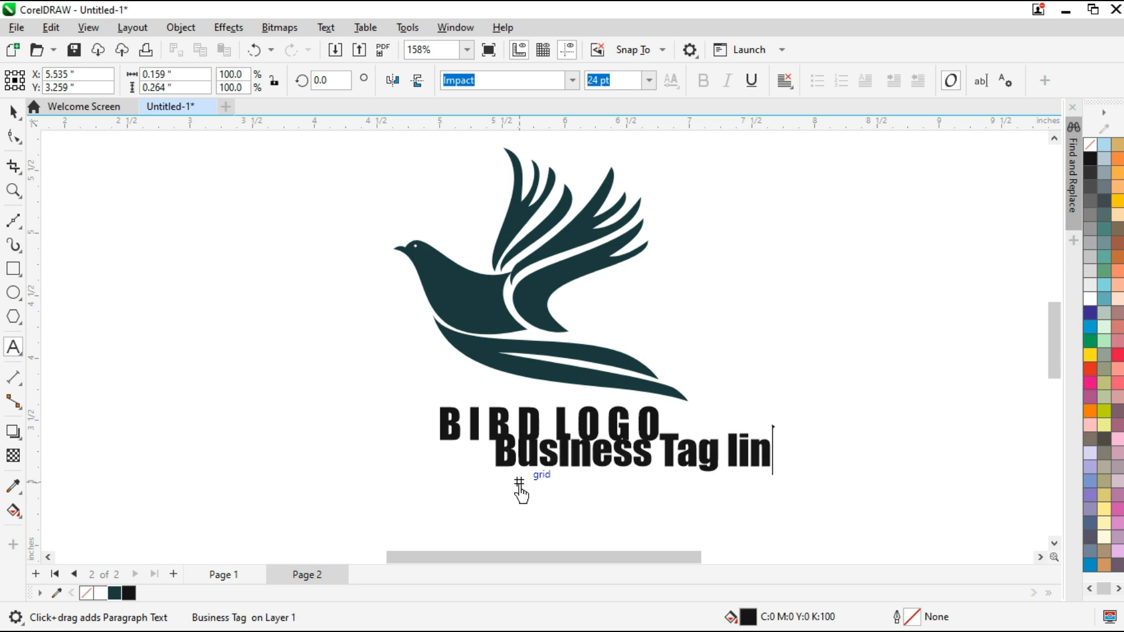
{"action": "key", "text": "BackSpace"}
{"action": "key", "text": "BackSpace"}
{"action": "key", "text": "BackSpace"}
{"action": "key", "text": "BackSpace"}
{"action": "key", "text": "BackSpace"}
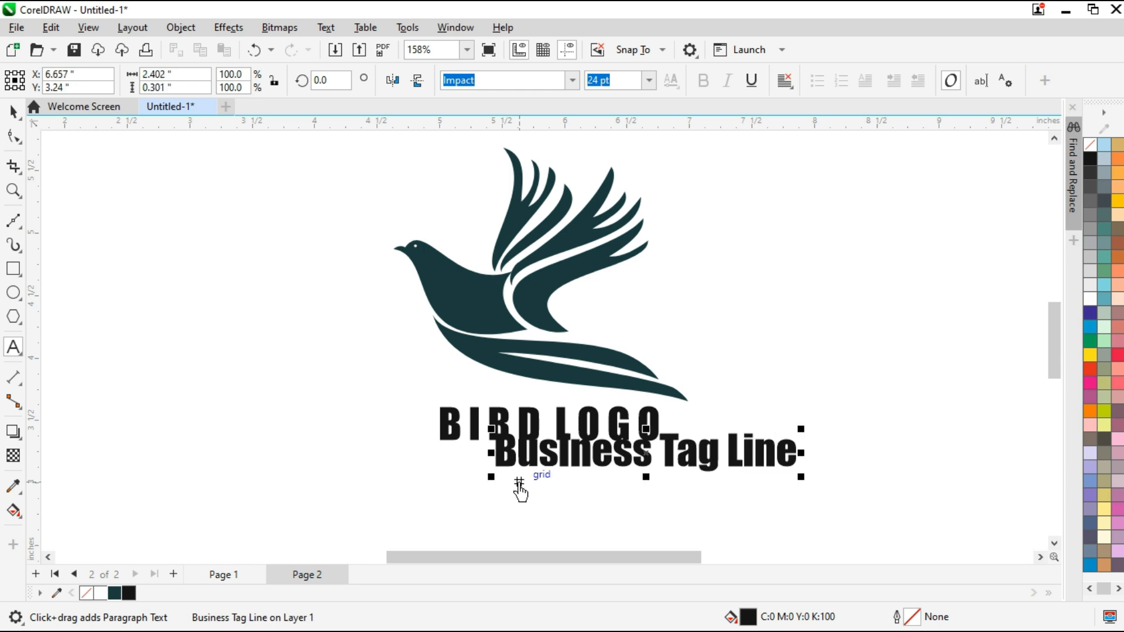
Restyle the tagline in Agency FB at a smaller size and center it horizontally under BIRD LOGO
{"action": "left_click", "coordinate": [13, 115]}
{"action": "left_click", "coordinate": [572, 82]}
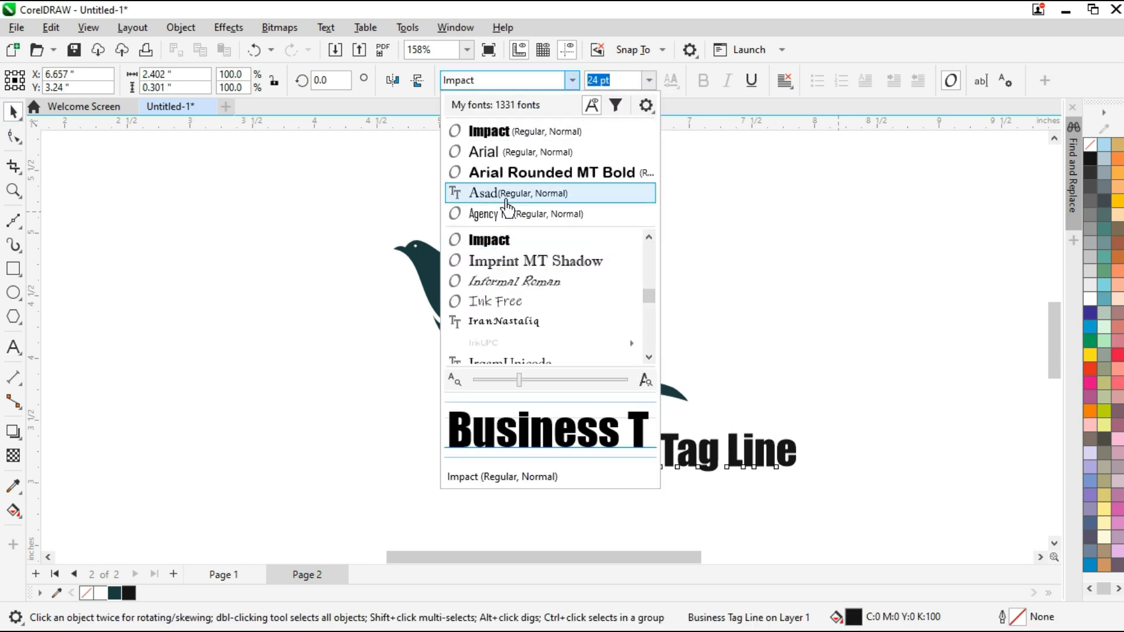
{"action": "left_click", "coordinate": [516, 217]}
{"action": "mouse_move", "coordinate": [729, 490]}
{"action": "left_mouse_down"}
{"action": "mouse_move", "coordinate": [715, 476]}
{"action": "mouse_move", "coordinate": [717, 487]}
{"action": "left_mouse_up"}
{"action": "left_click", "coordinate": [506, 439], "text": "shift"}
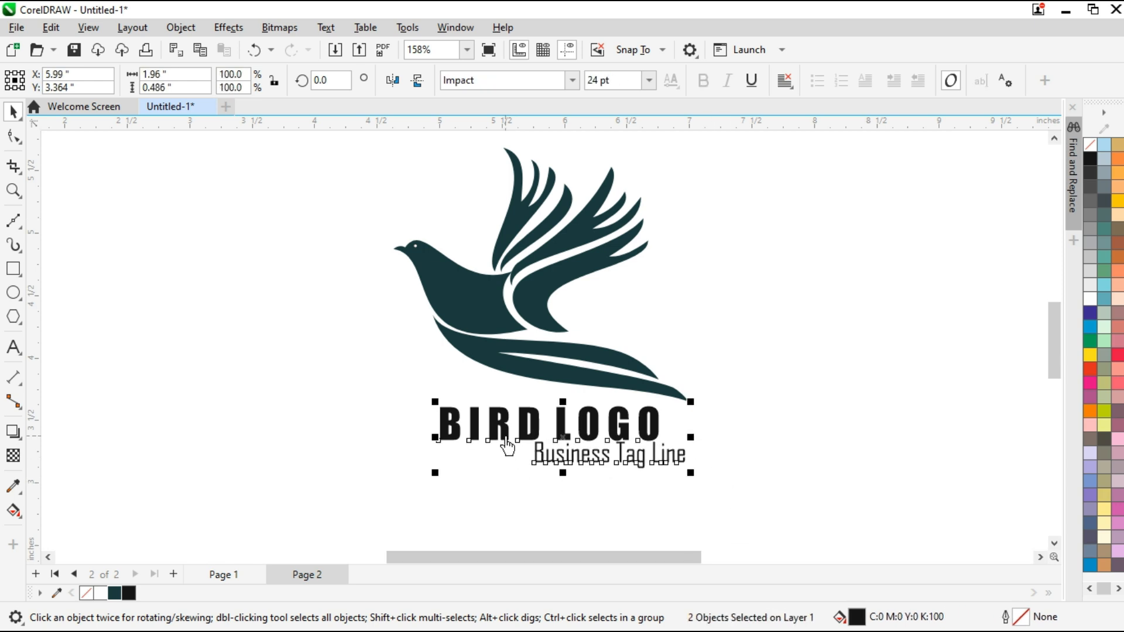
{"action": "key", "text": "c"}
Color only the word BIRD in the logo text dark teal R26 G60 B62 (#1A3C3E)
{"action": "left_click", "coordinate": [504, 438]}
{"action": "left_click_drag", "start_coordinate": [440, 433], "coordinate": [542, 436]}
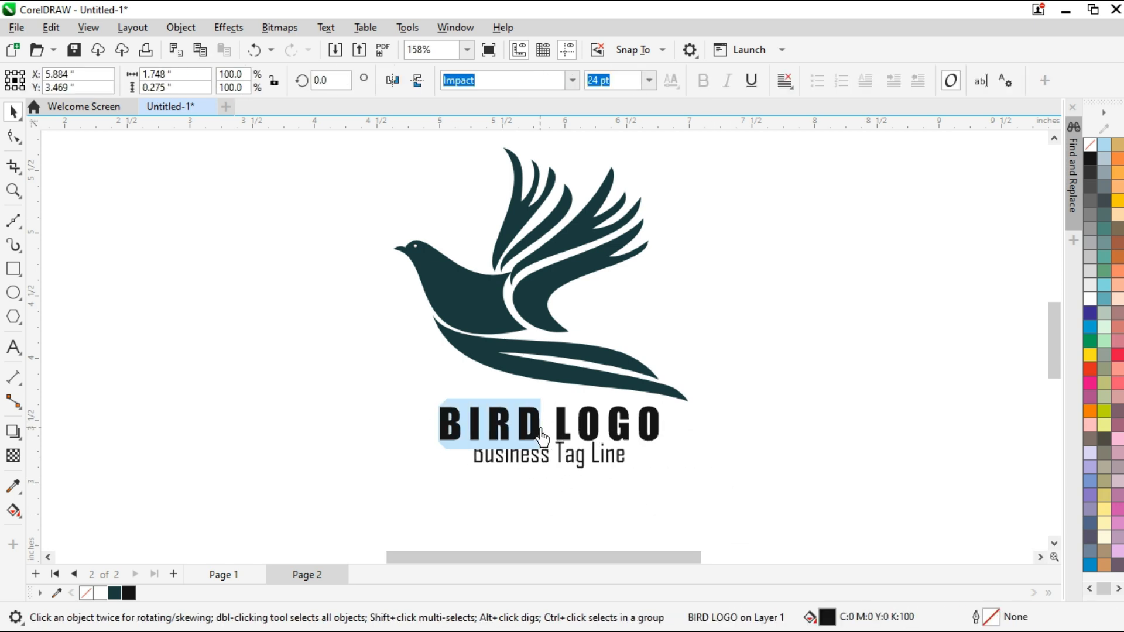
{"action": "left_click", "coordinate": [114, 593]}
{"action": "left_click", "coordinate": [14, 112]}
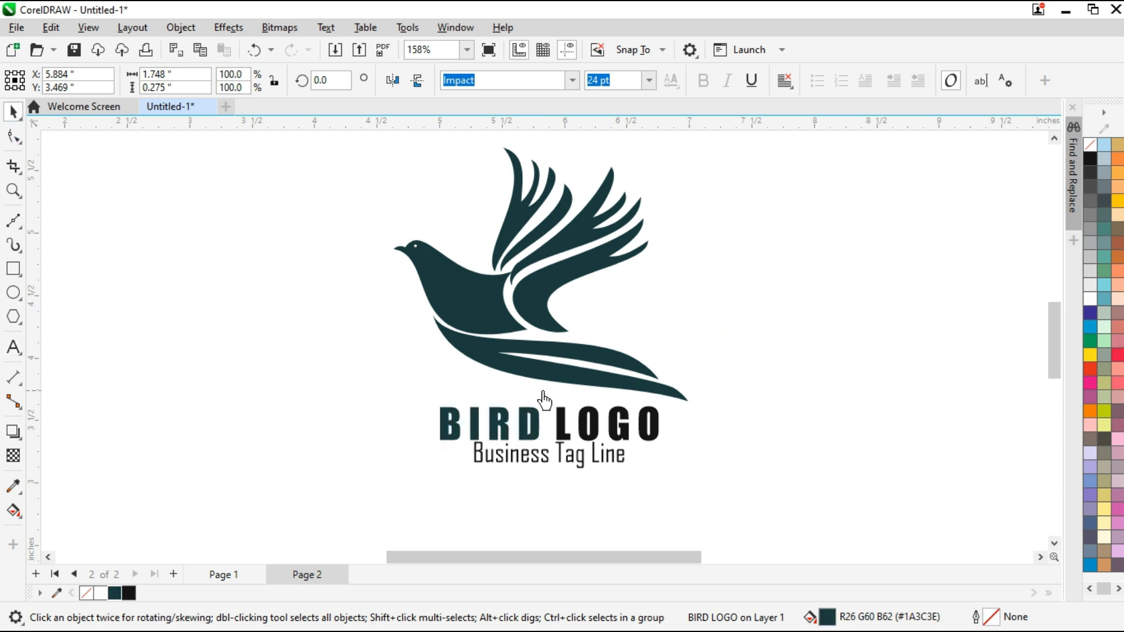
Reshape the tail's lower edge into a fuller curve by adjusting the Bézier handle at its front tip beside the bird's body
{"action": "left_click", "coordinate": [544, 392]}
{"action": "scroll", "coordinate": [564, 384], "scroll_direction": "up", "scroll_amount": 2}
{"action": "left_click", "coordinate": [559, 375]}
{"action": "left_click", "coordinate": [18, 140]}
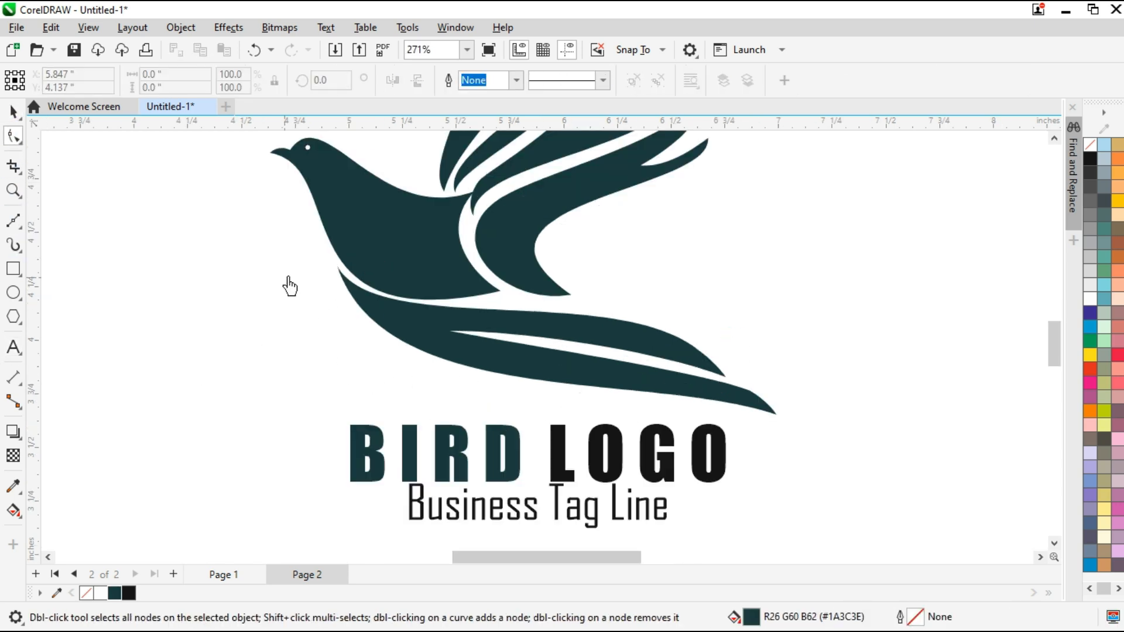
{"action": "key", "text": "space"}
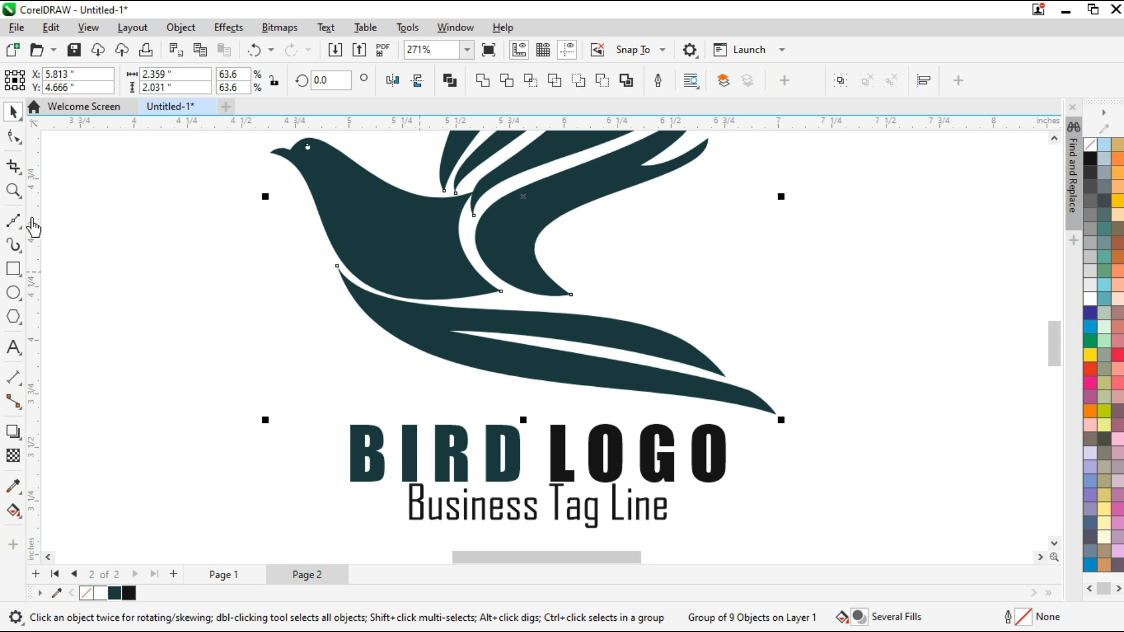
{"action": "left_click", "coordinate": [13, 136]}
{"action": "left_click", "coordinate": [451, 387]}
{"action": "left_click_drag", "start_coordinate": [376, 345], "coordinate": [354, 404]}
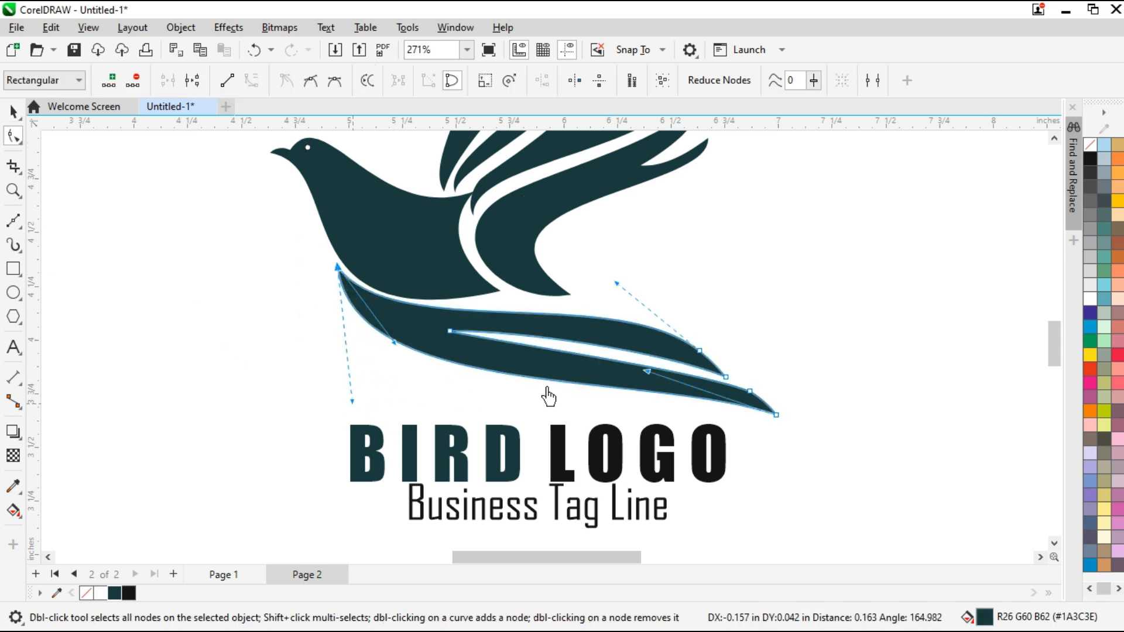
{"action": "left_click_drag", "start_coordinate": [646, 371], "coordinate": [646, 372]}
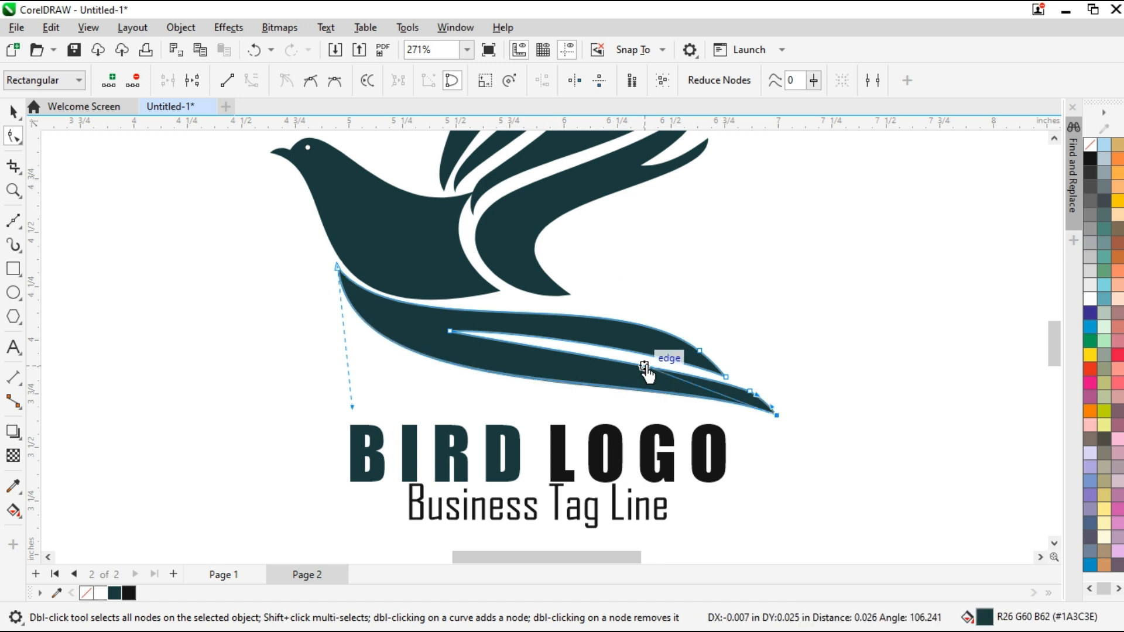
{"action": "left_click_drag", "start_coordinate": [353, 418], "coordinate": [333, 410]}
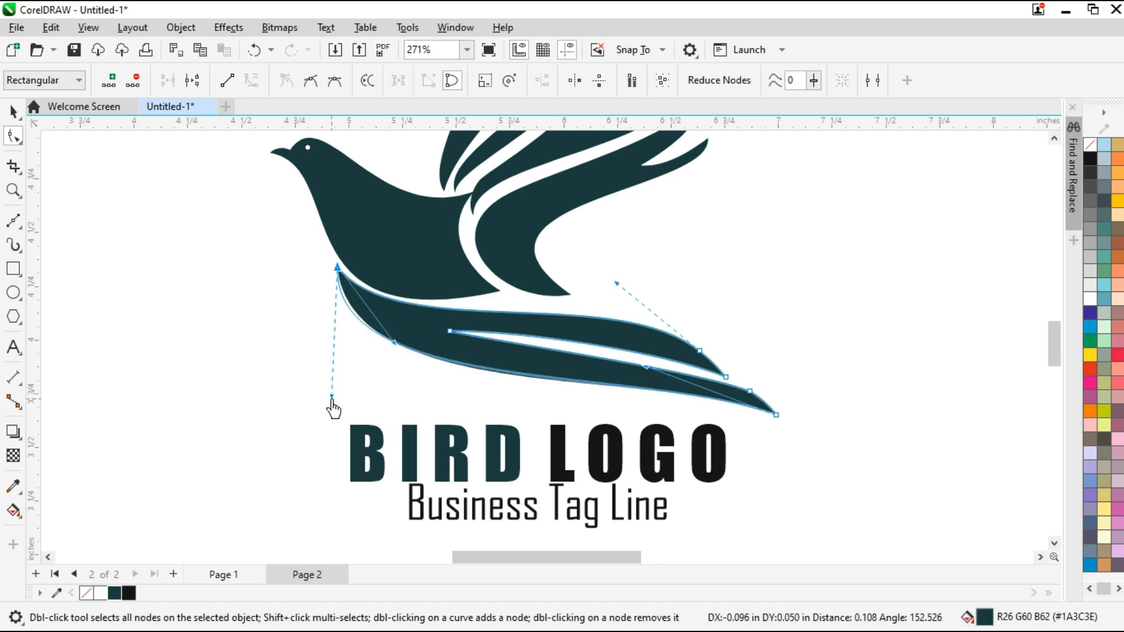
Shorten the white slit in the tail by moving its inner node toward the tail tips, and refine the curve of the slit's edges
{"action": "left_click_drag", "start_coordinate": [449, 331], "coordinate": [478, 343]}
{"action": "left_click_drag", "start_coordinate": [659, 353], "coordinate": [660, 346]}
{"action": "left_click_drag", "start_coordinate": [803, 406], "coordinate": [654, 431]}
{"action": "left_click_drag", "start_coordinate": [645, 369], "coordinate": [645, 367]}
{"action": "left_click_drag", "start_coordinate": [719, 341], "coordinate": [685, 369]}
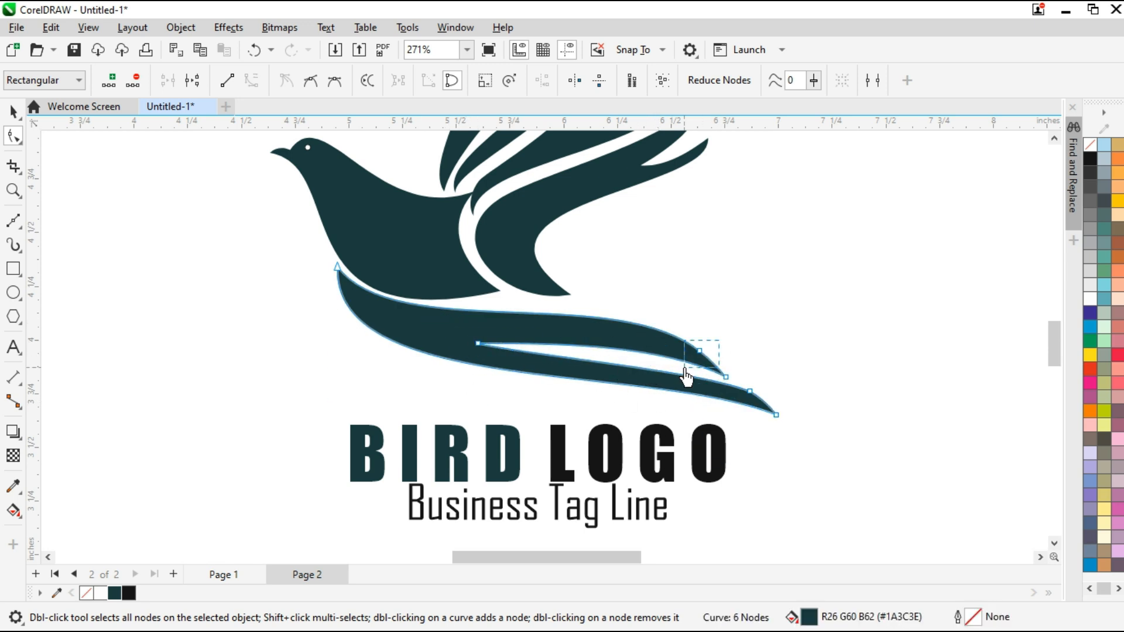
{"action": "left_click", "coordinate": [13, 110]}
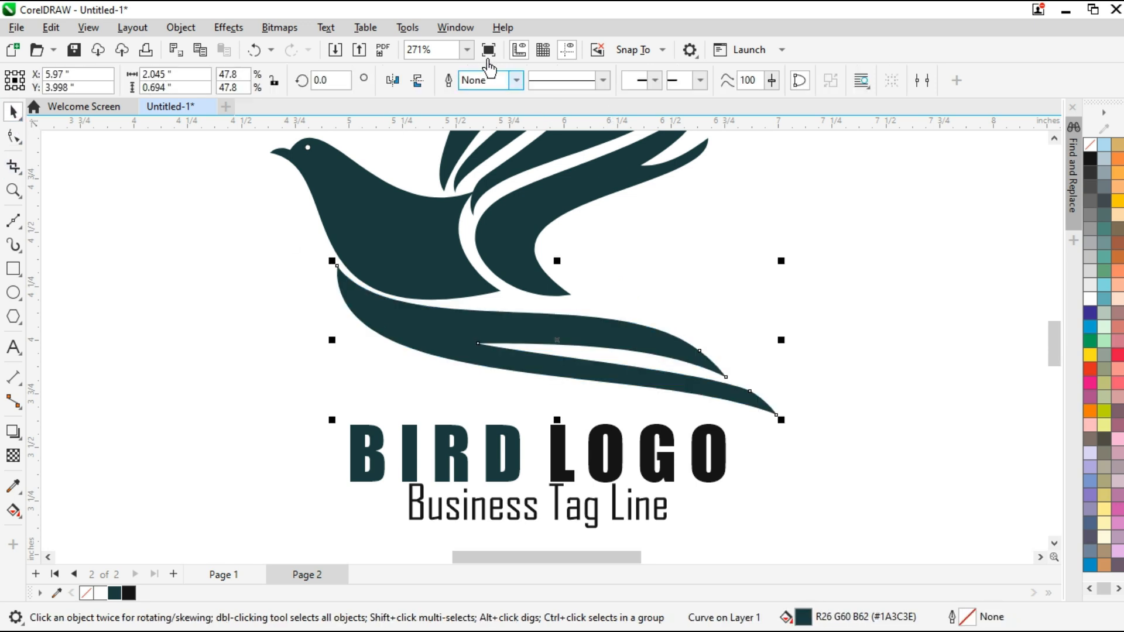
Fit the whole logo in the view and check the reshaped tail in a full-screen preview
{"action": "left_click", "coordinate": [467, 49]}
{"action": "left_click", "coordinate": [419, 67]}
{"action": "left_click", "coordinate": [867, 363]}
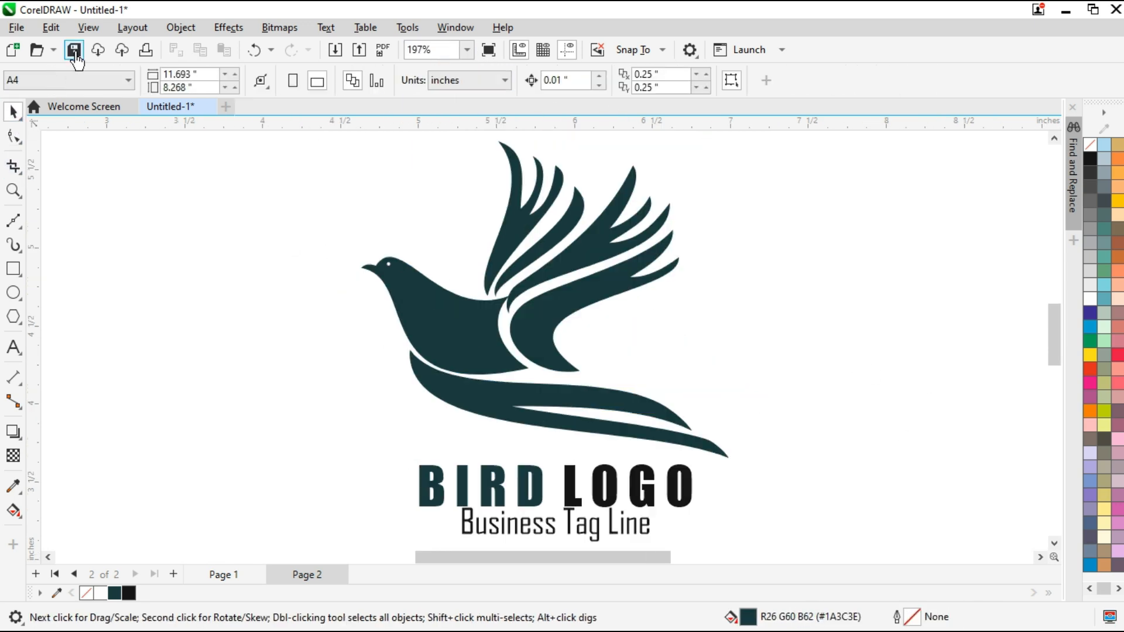
{"action": "left_click", "coordinate": [91, 29]}
{"action": "left_click", "coordinate": [124, 132]}
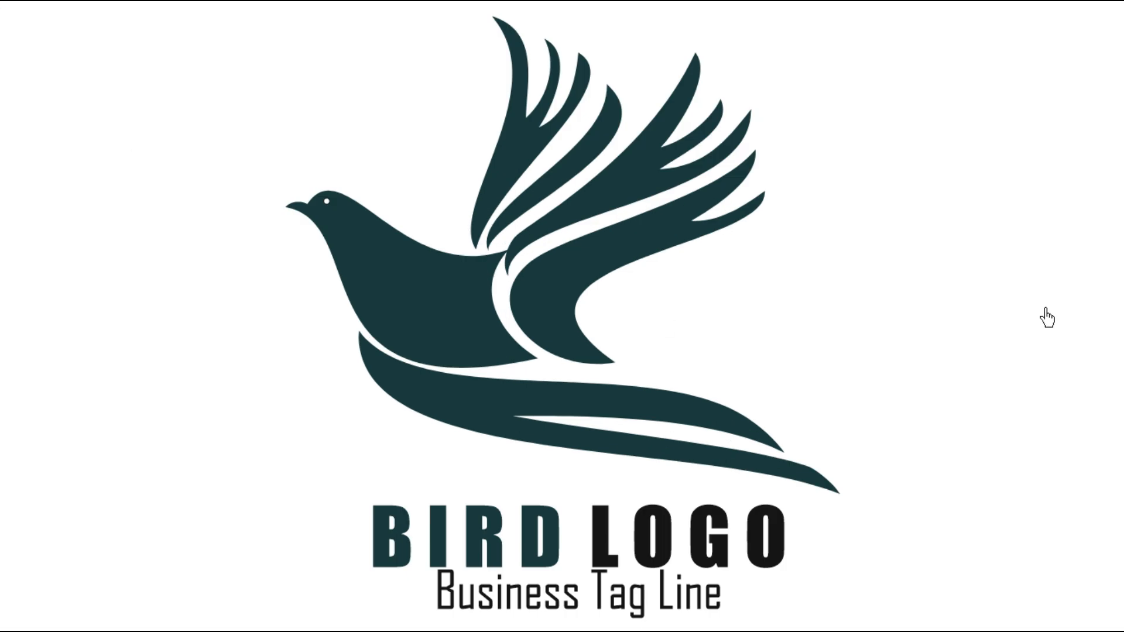
{"action": "left_click", "coordinate": [1047, 316]}
Rotate the two rear feather shapes of the left wing together to about 357.6° and nudge the wing pieces into place above the body
{"action": "left_click", "coordinate": [552, 263]}
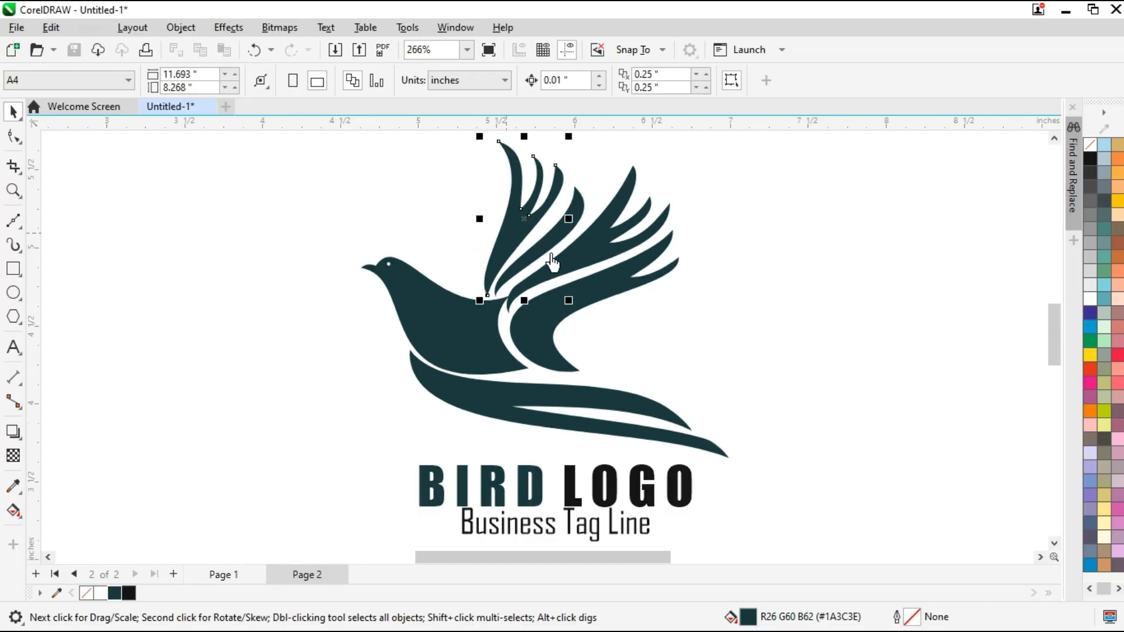
{"action": "left_click", "coordinate": [514, 237], "text": "shift"}
{"action": "left_click", "coordinate": [515, 238]}
{"action": "left_click_drag", "start_coordinate": [592, 133], "coordinate": [596, 140]}
{"action": "scroll", "coordinate": [500, 284], "scroll_direction": "up", "scroll_amount": 2}
{"action": "left_click", "coordinate": [482, 268]}
{"action": "left_click_drag", "start_coordinate": [481, 268], "coordinate": [486, 266]}
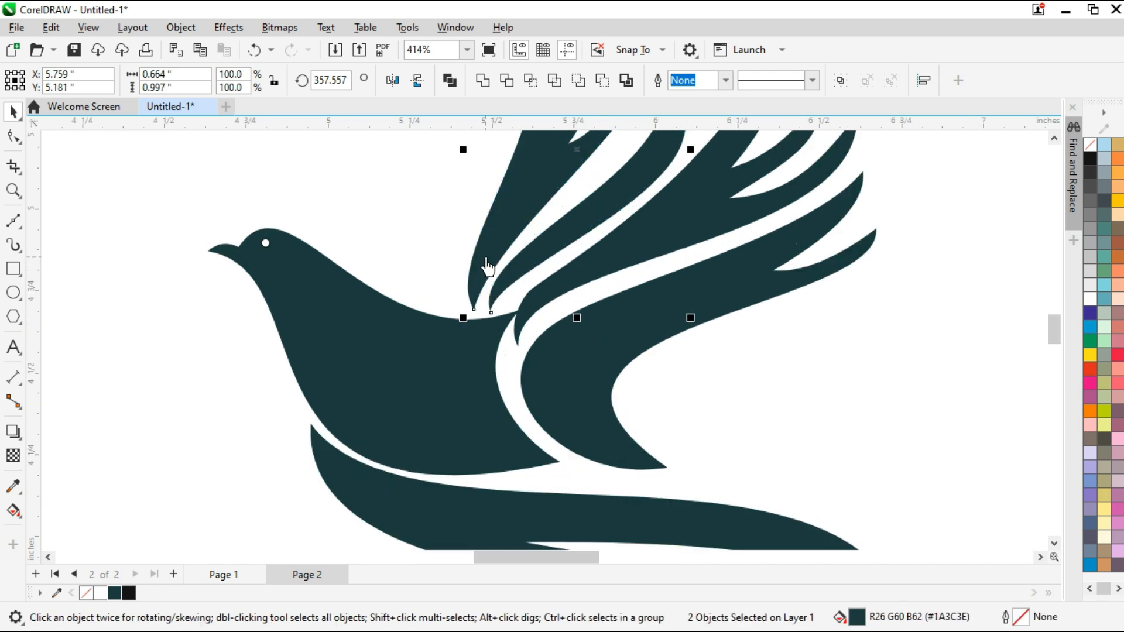
{"action": "left_click", "coordinate": [572, 296]}
Fit all objects in the view and inspect the adjusted wings and complete logo in a full-screen preview
{"action": "scroll", "coordinate": [572, 296], "scroll_direction": "down", "scroll_amount": 3}
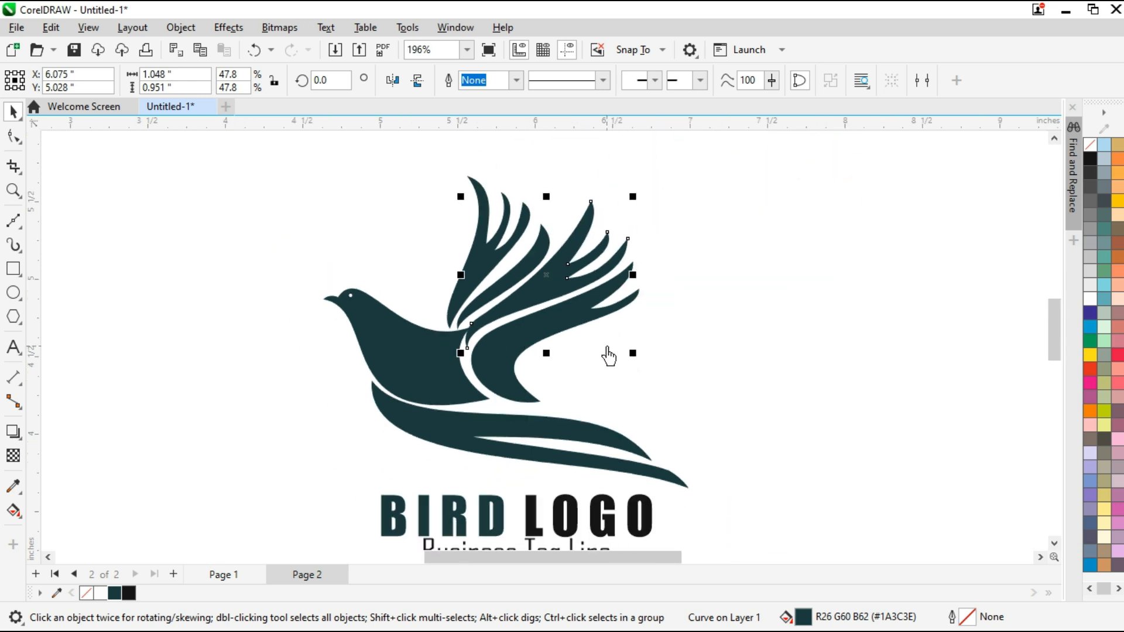
{"action": "left_click", "coordinate": [466, 51]}
{"action": "left_click", "coordinate": [453, 71]}
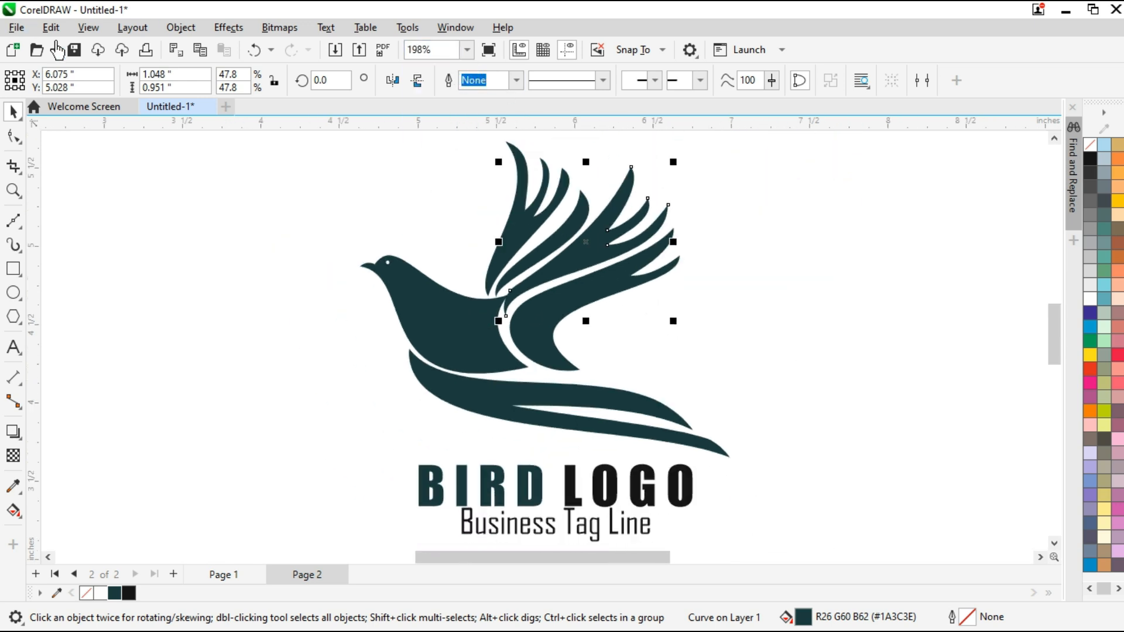
{"action": "left_click", "coordinate": [88, 27]}
{"action": "left_click", "coordinate": [136, 124]}
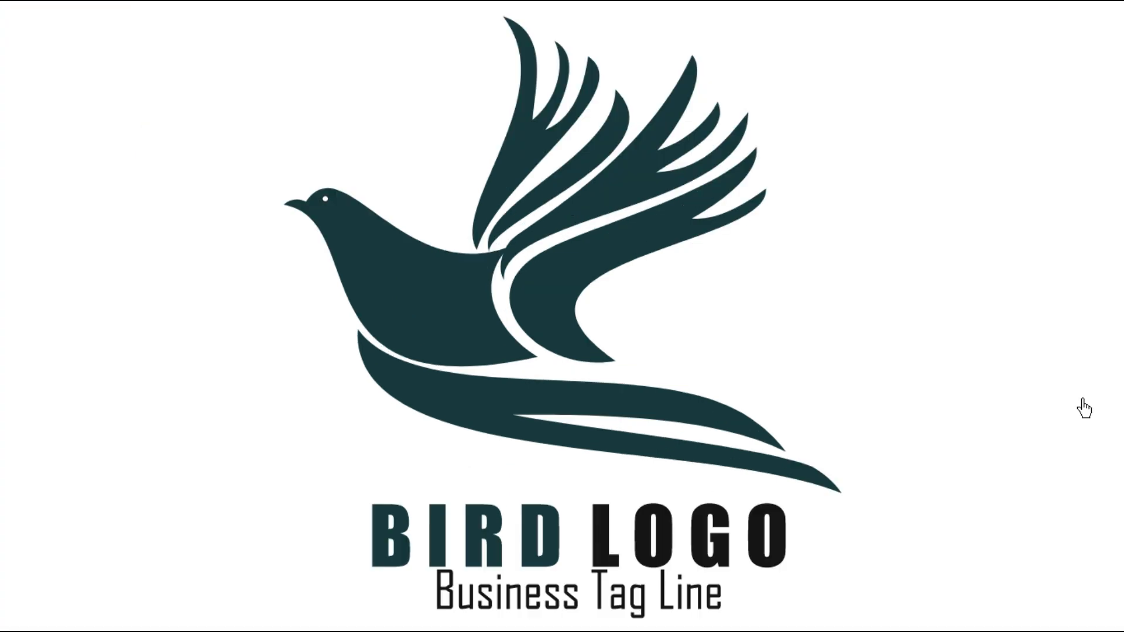